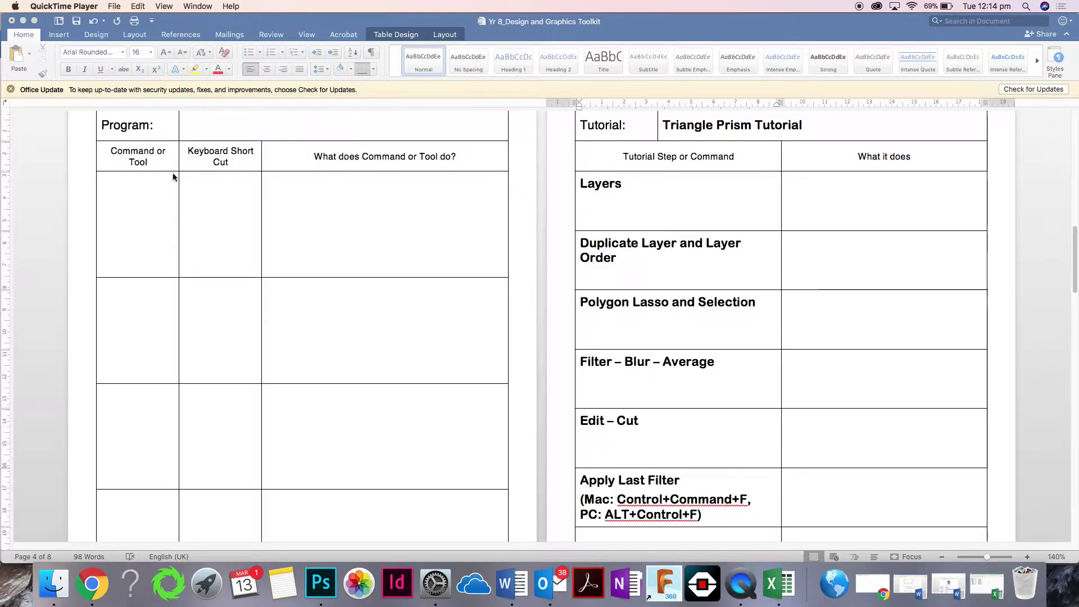
Minimize both Word documents, show Google image results for 'polygon photoshop', and preview the sunglasses portrait.
{"action": "left_click", "coordinate": [22, 21]}
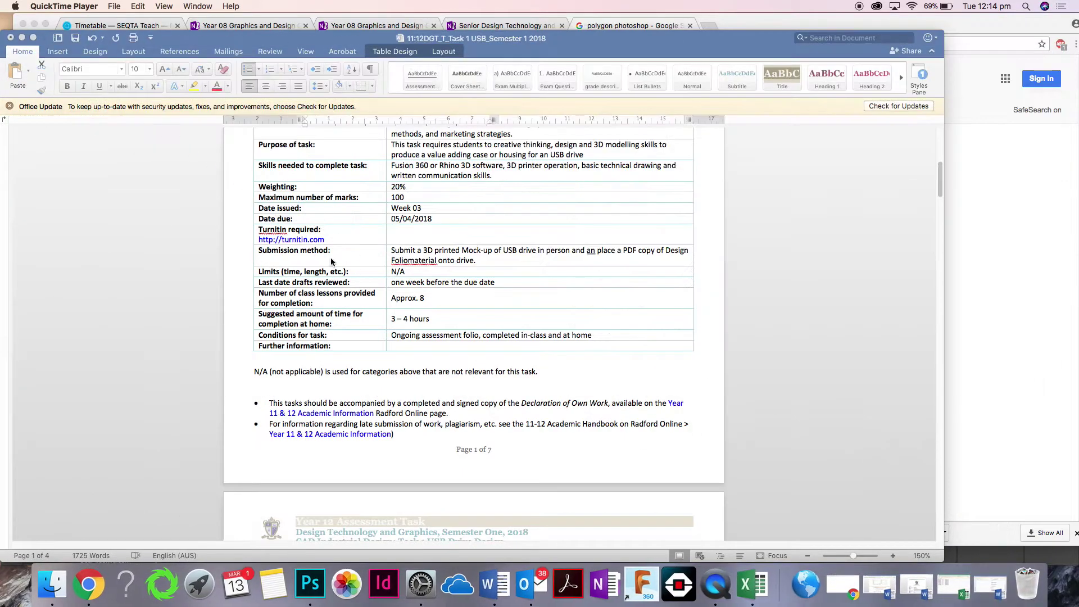
{"action": "left_click", "coordinate": [23, 38]}
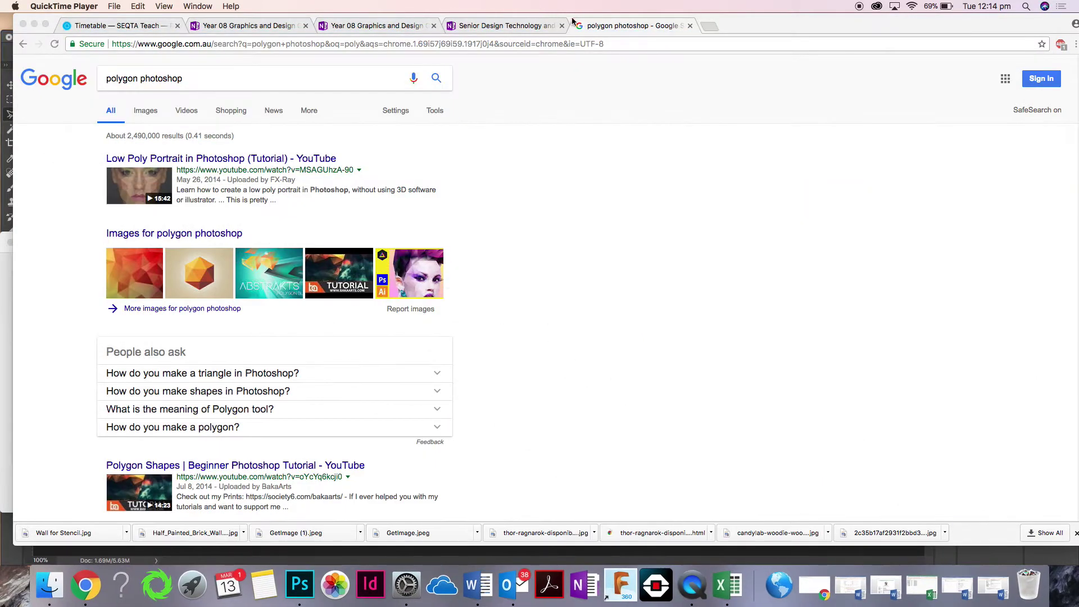
{"action": "left_click", "coordinate": [157, 117]}
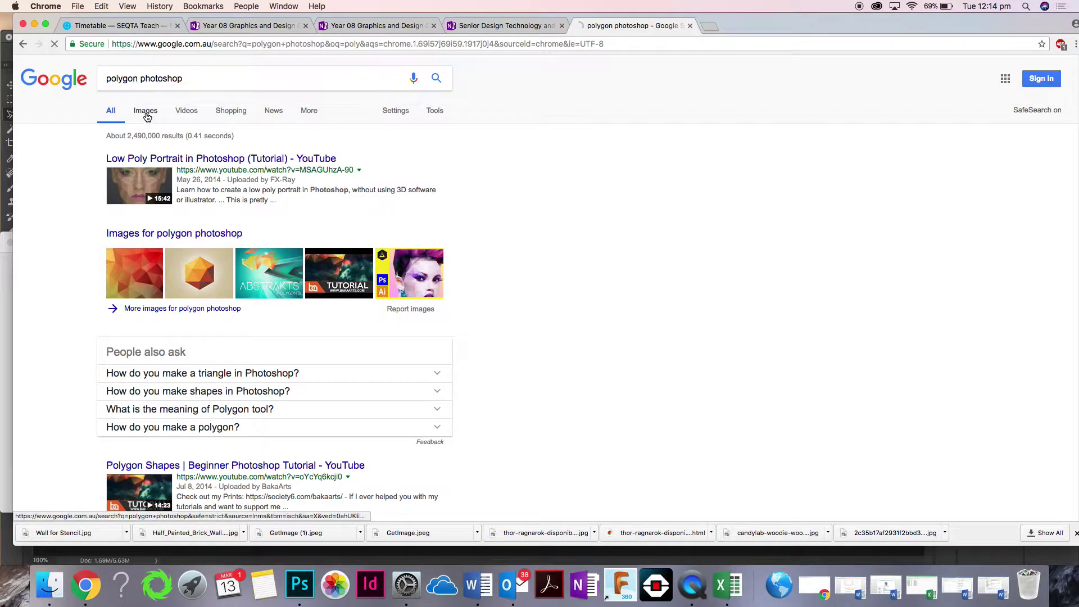
{"action": "left_click", "coordinate": [148, 112]}
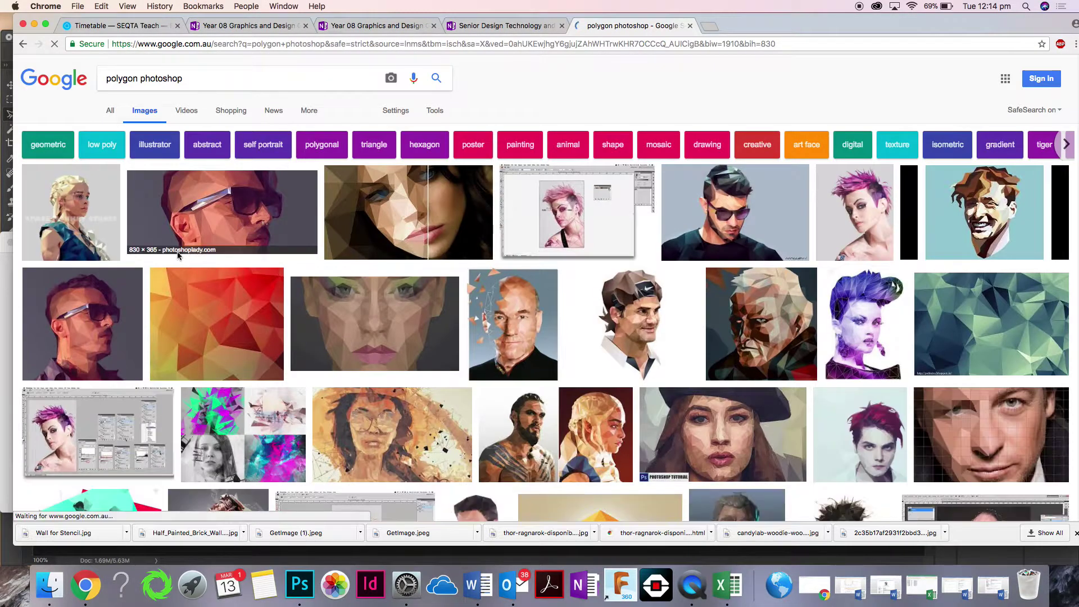
{"action": "left_click", "coordinate": [348, 305]}
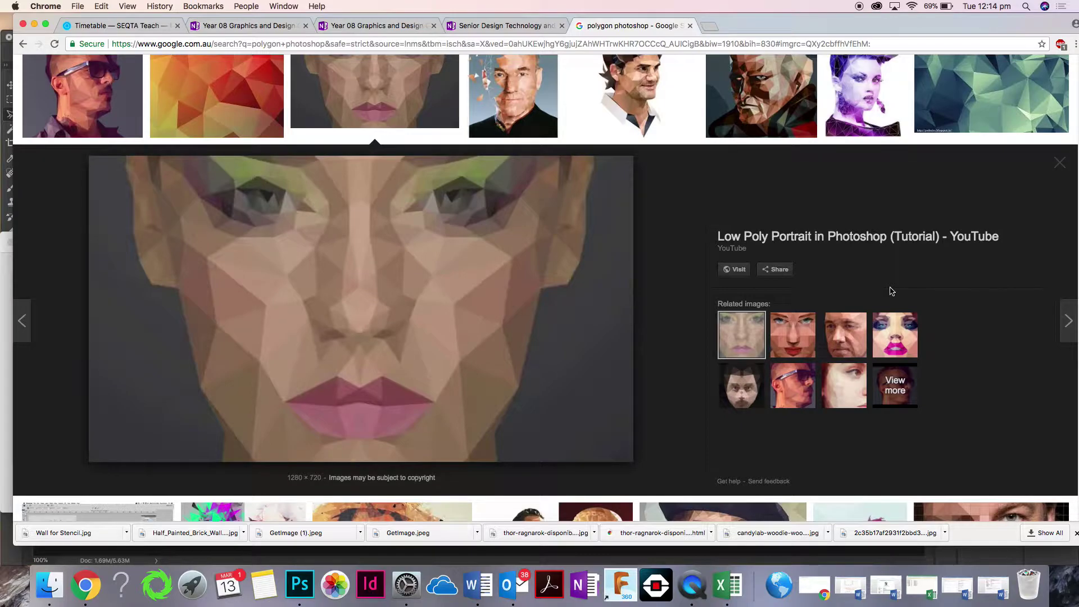
{"action": "left_click", "coordinate": [106, 81]}
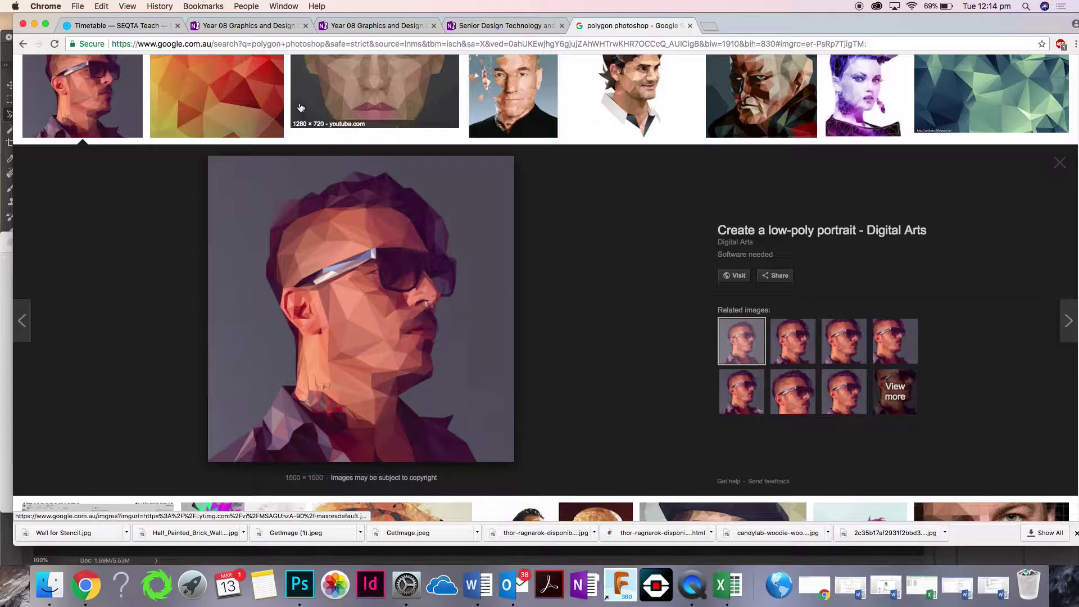
Download a copy of the Thor image from the OneNote Triangle Prism page as GetImage (2).jpeg.
{"action": "left_click", "coordinate": [252, 25]}
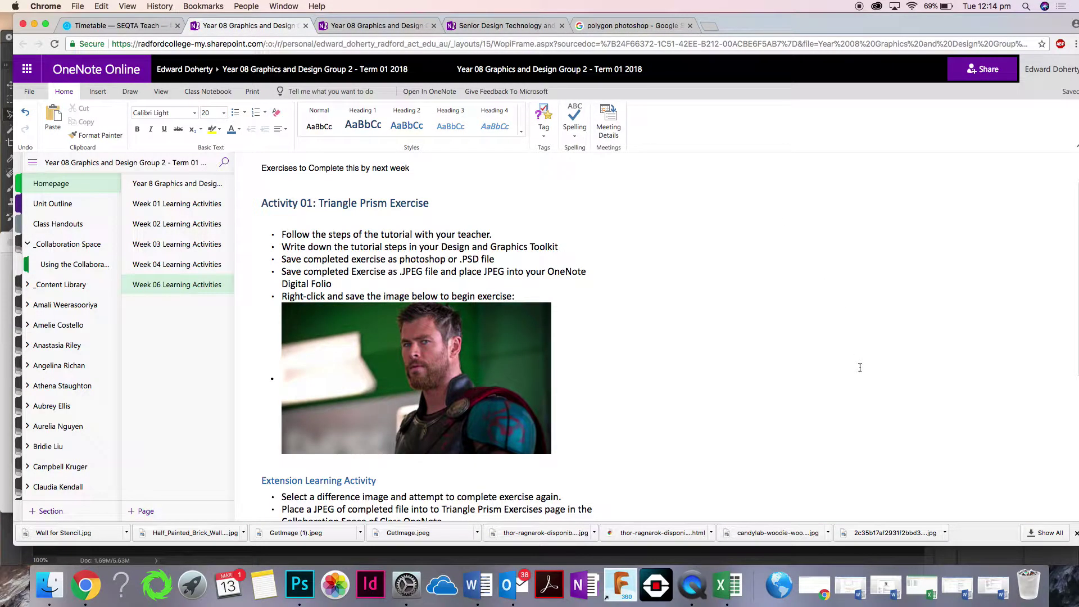
{"action": "scroll", "coordinate": [808, 410], "scroll_direction": "down", "scroll_amount": 2}
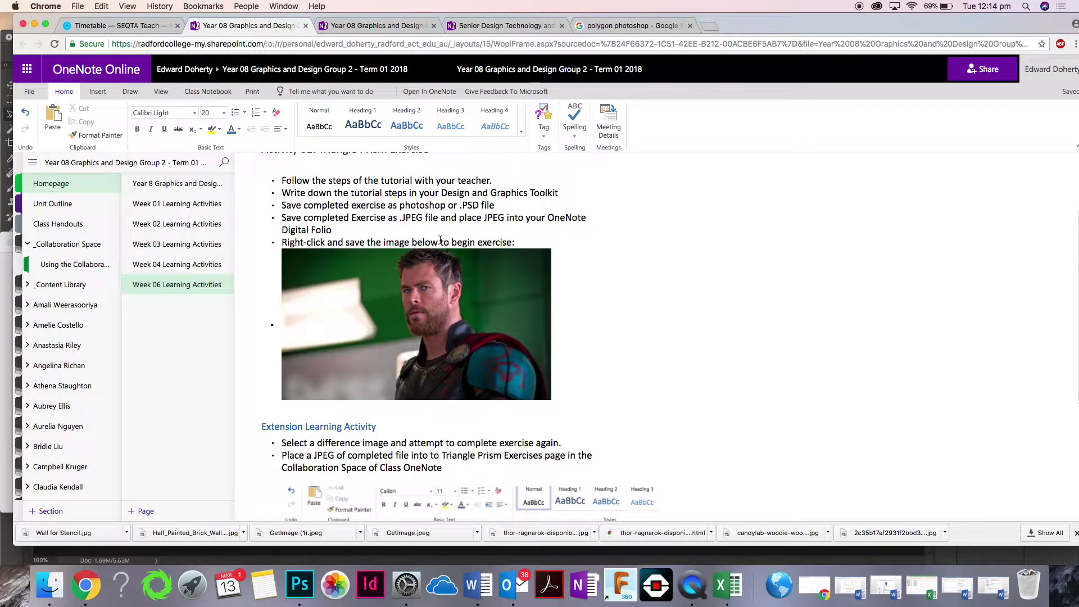
{"action": "right_click", "coordinate": [415, 306]}
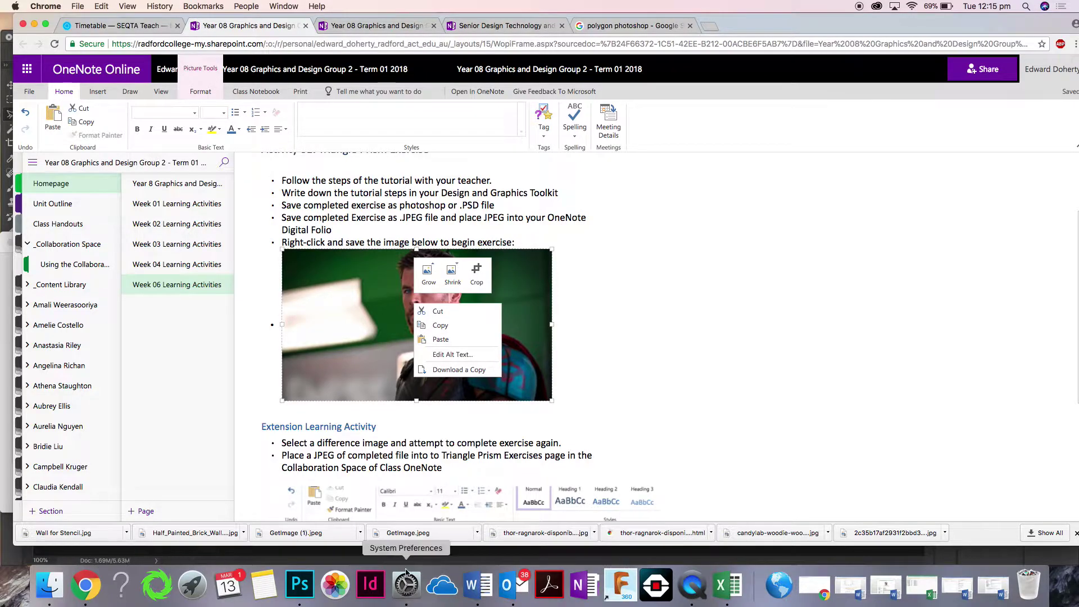
{"action": "left_click", "coordinate": [448, 370]}
Reveal GetImage (2).jpeg in Finder and drag it onto Photoshop's Dock icon to open it.
{"action": "left_click", "coordinate": [128, 535]}
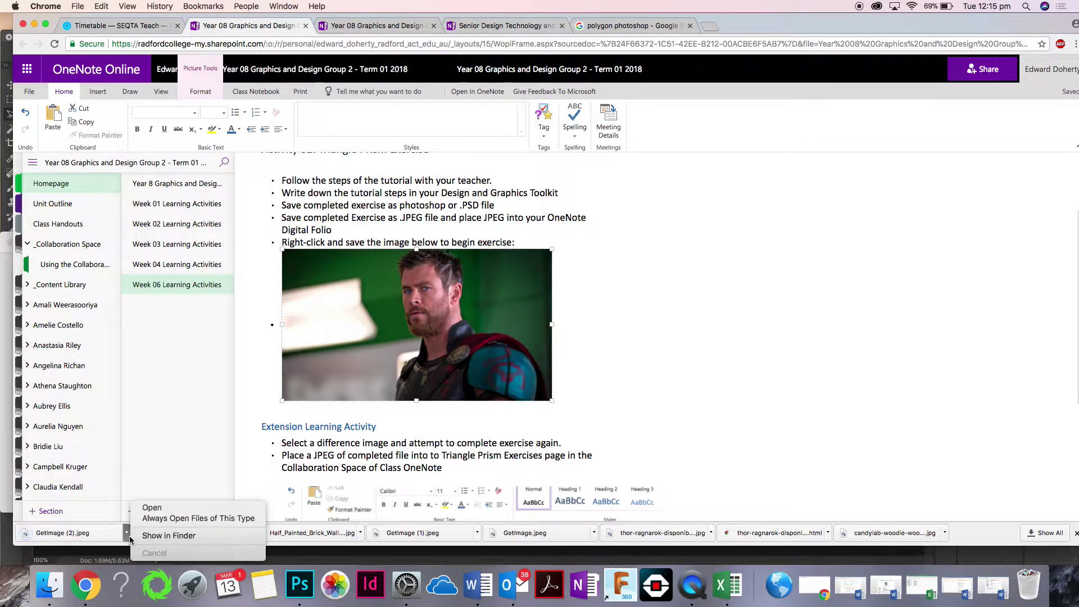
{"action": "left_click", "coordinate": [169, 535]}
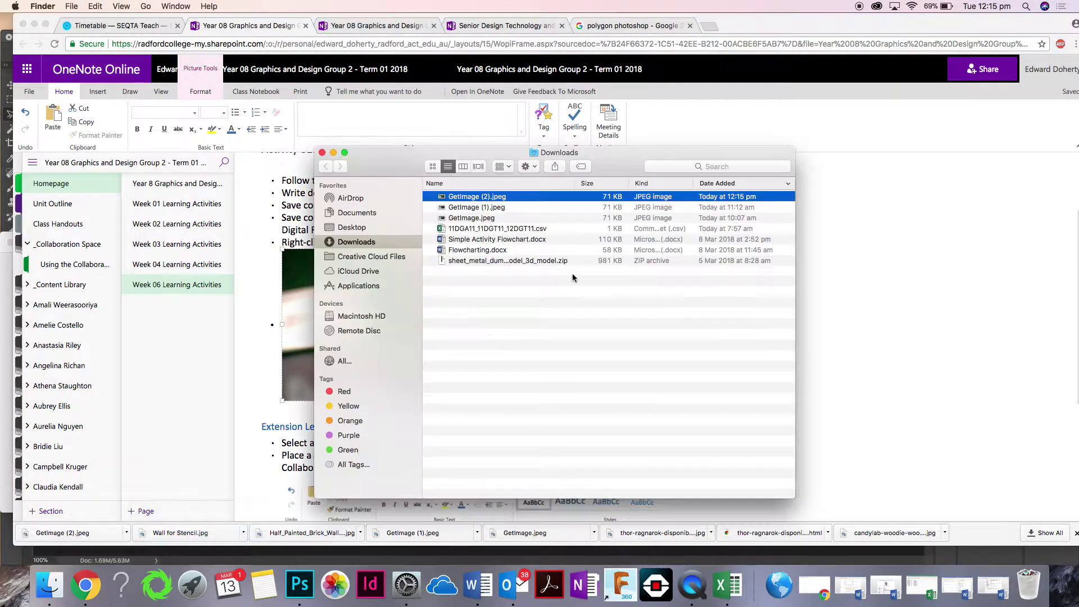
{"action": "left_click_drag", "start_coordinate": [496, 198], "coordinate": [299, 585]}
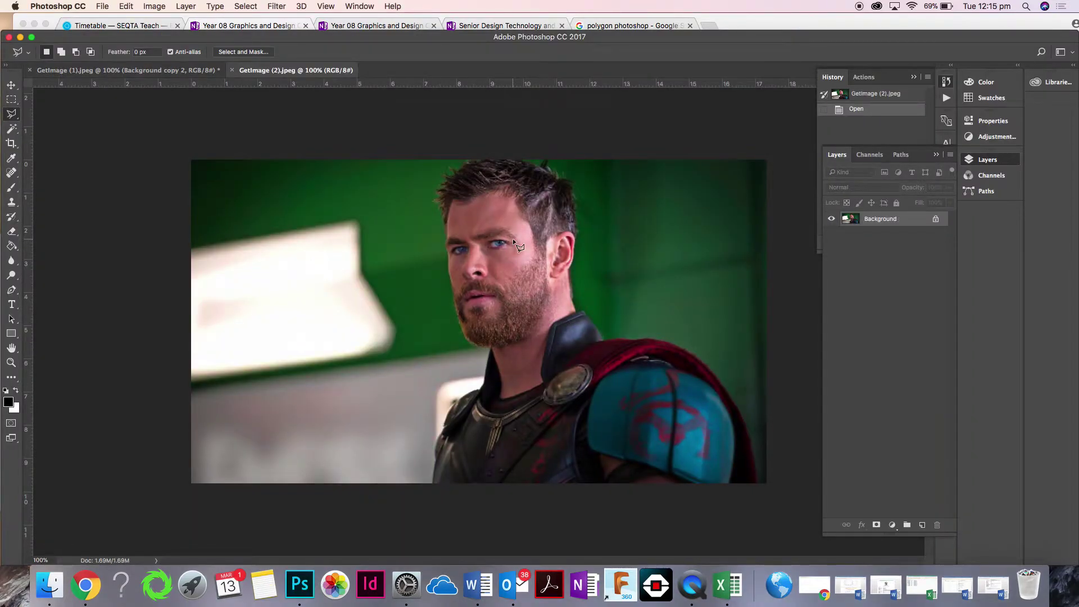
Raise the Photoshop window, collapse the History panel, and expand the Layers panel.
{"action": "left_click_drag", "start_coordinate": [286, 37], "coordinate": [284, 20]}
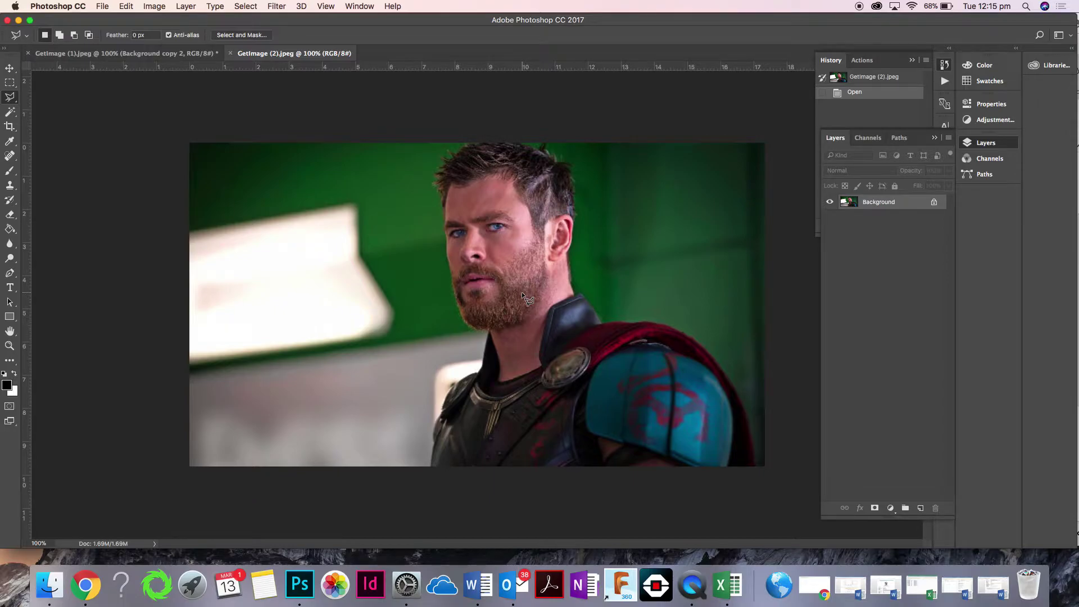
{"action": "left_click", "coordinate": [935, 138]}
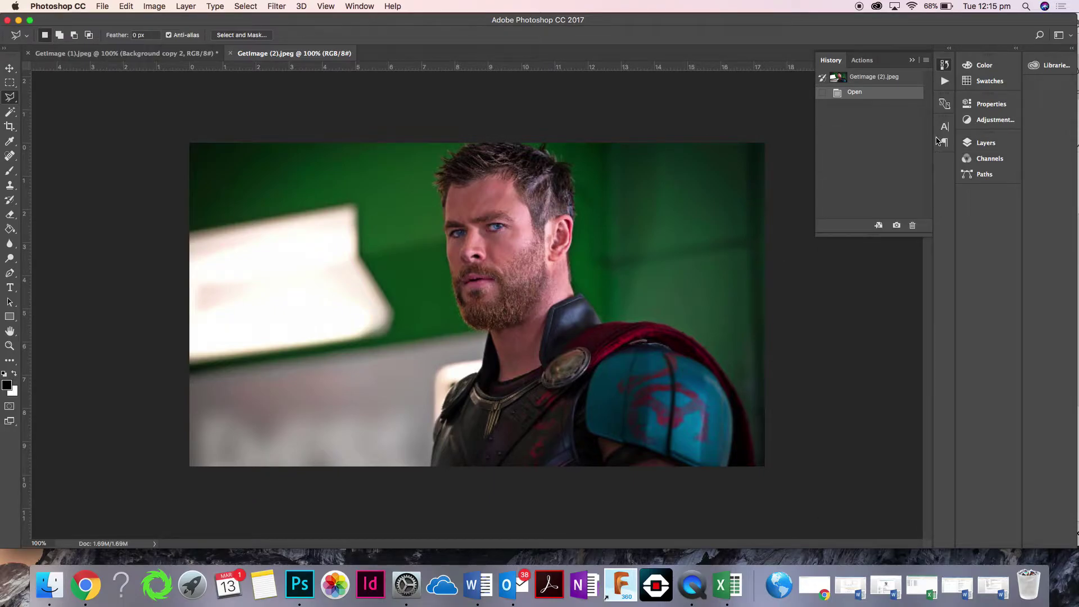
{"action": "left_click", "coordinate": [915, 60]}
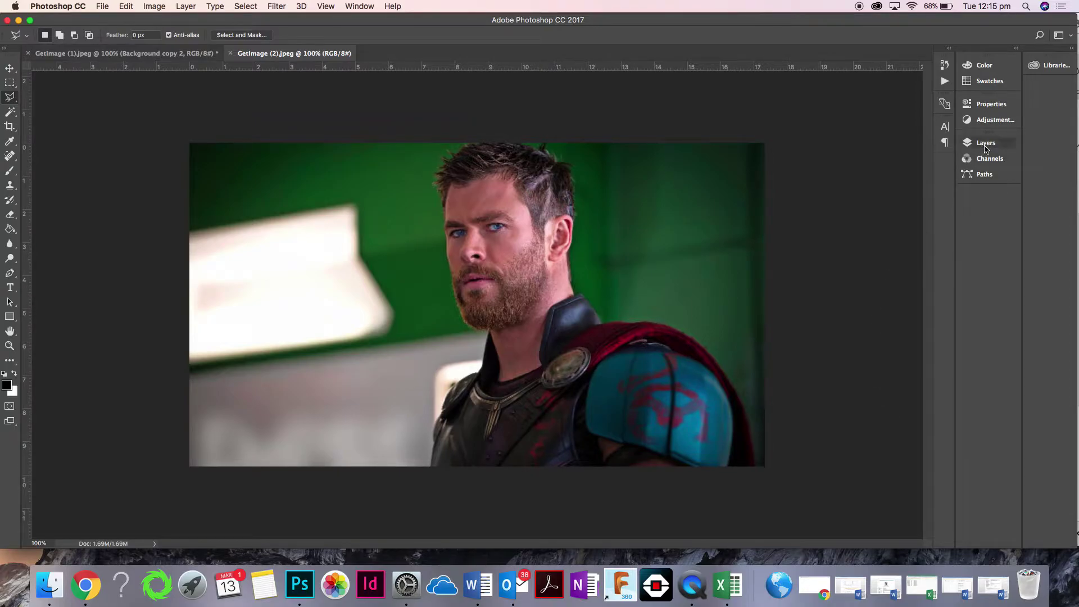
{"action": "left_click", "coordinate": [986, 145]}
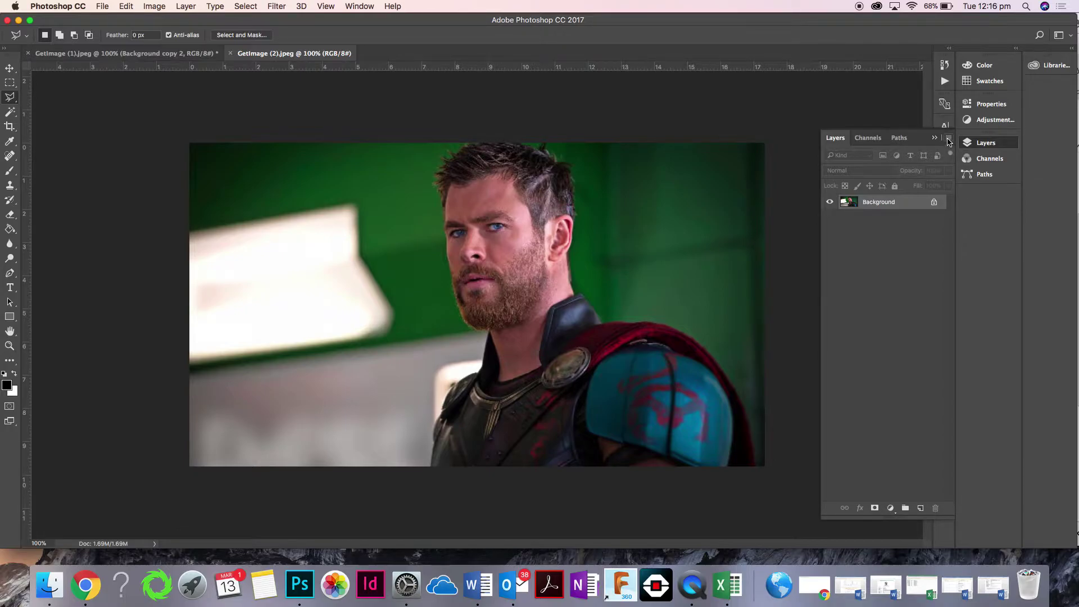
Duplicate the Background layer twice, creating Background copy and Background copy 2.
{"action": "left_click", "coordinate": [949, 141]}
{"action": "left_click", "coordinate": [887, 175]}
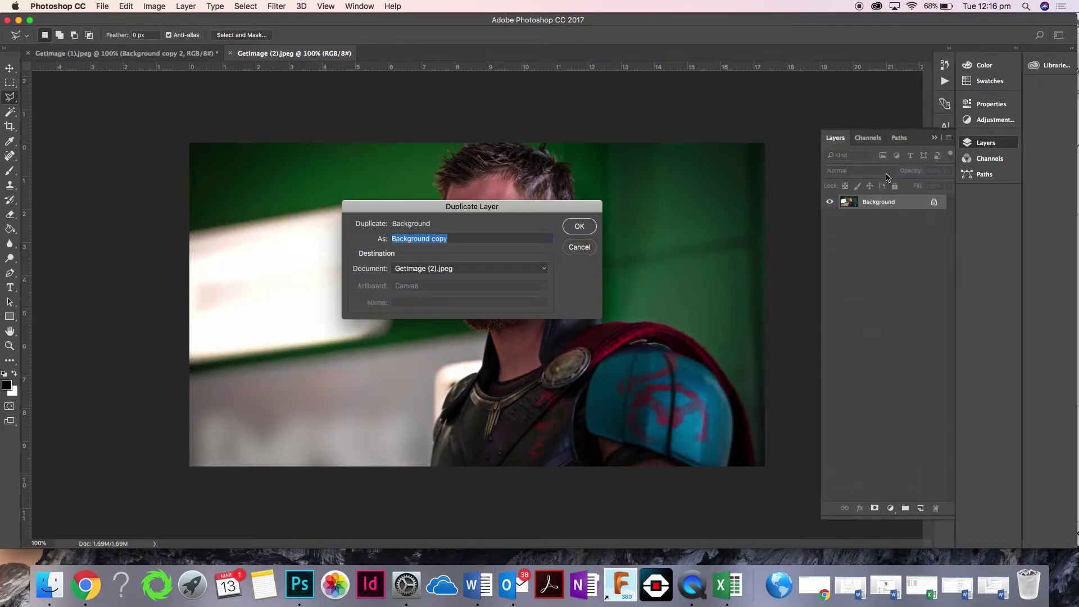
{"action": "left_click", "coordinate": [587, 229]}
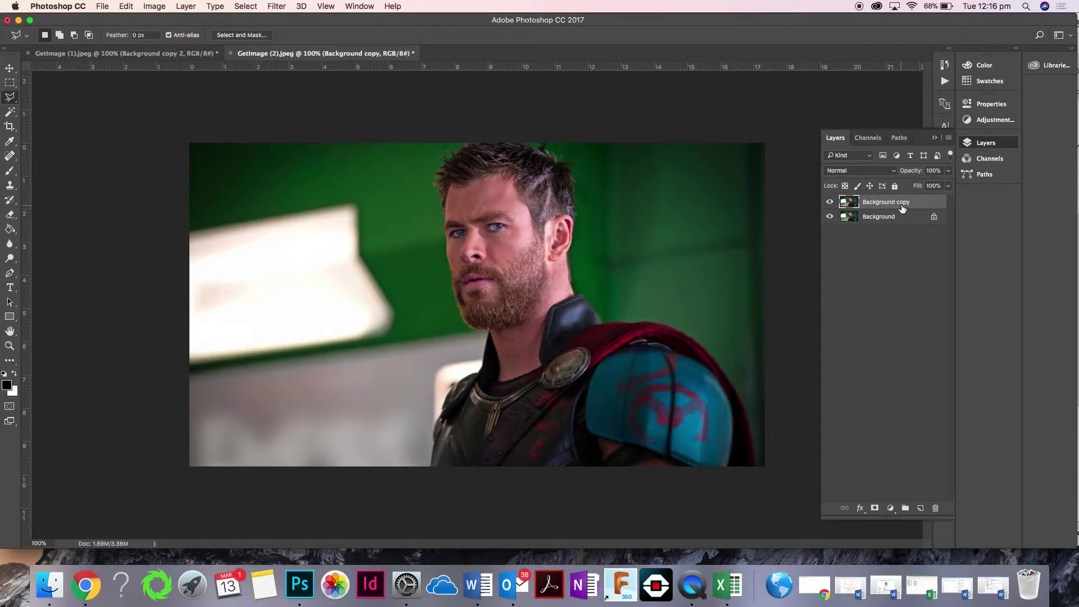
{"action": "left_click", "coordinate": [948, 138]}
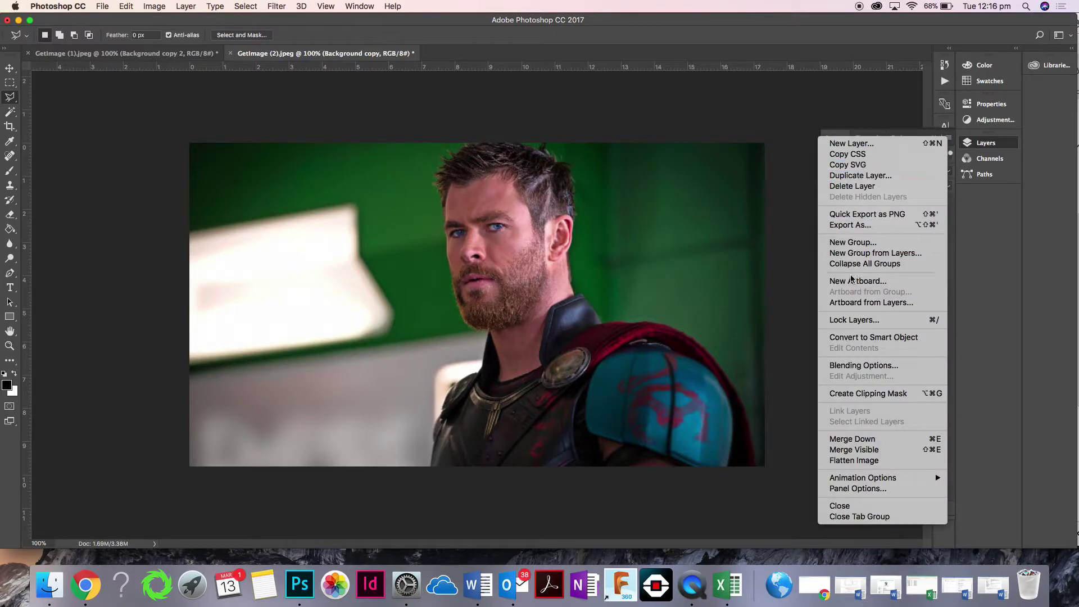
{"action": "left_click", "coordinate": [852, 175]}
{"action": "left_click", "coordinate": [583, 231]}
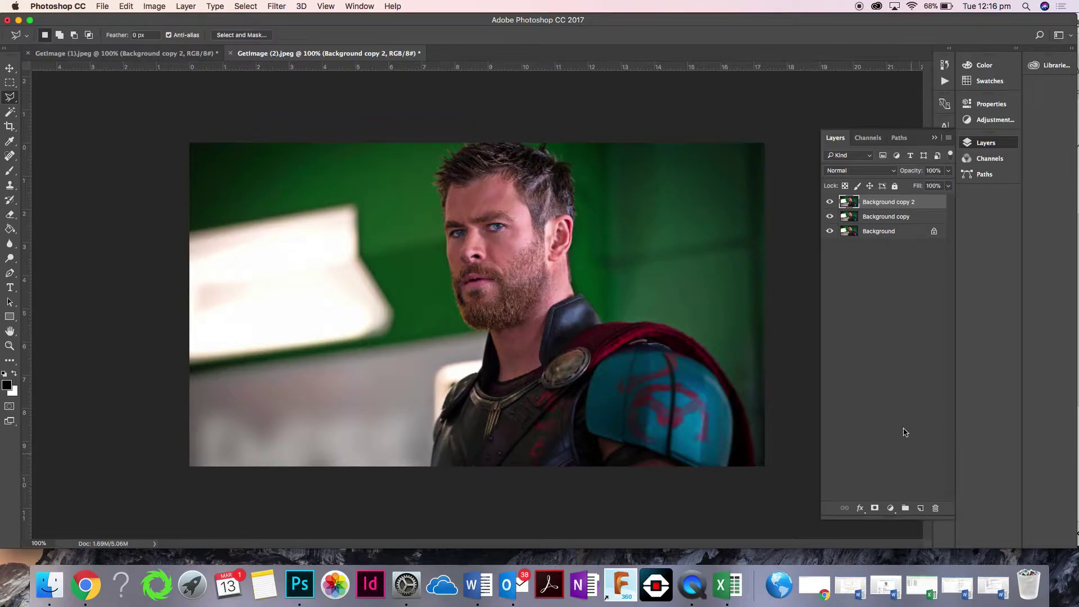
Rename Background copy 2 to 'top' and Background copy to 'middle'.
{"action": "double_click", "coordinate": [894, 202]}
{"action": "type", "text": "top"}
{"action": "left_click", "coordinate": [906, 280]}
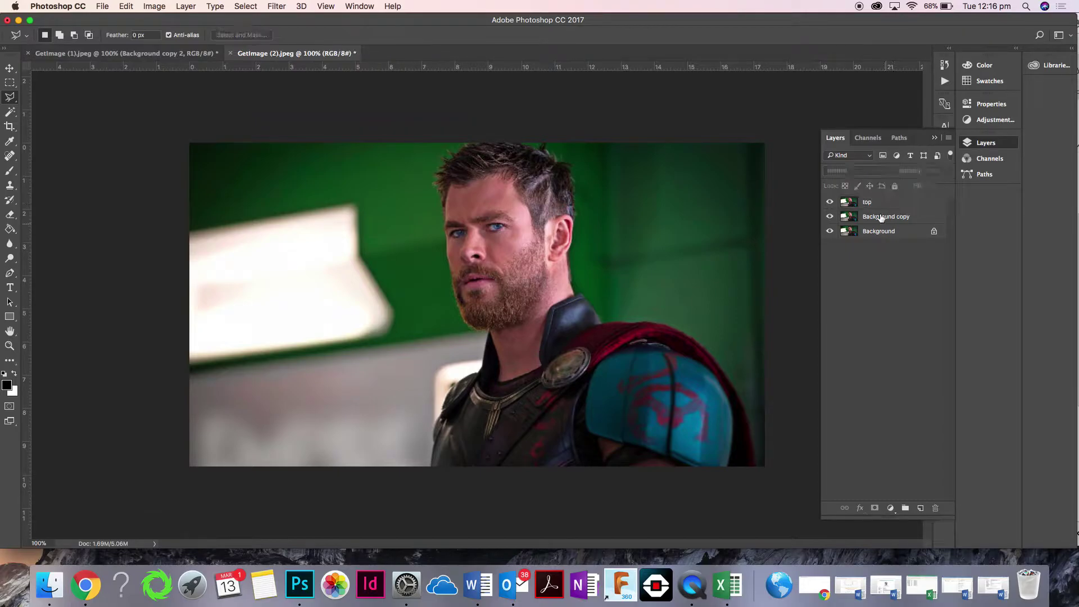
{"action": "right_click", "coordinate": [879, 218]}
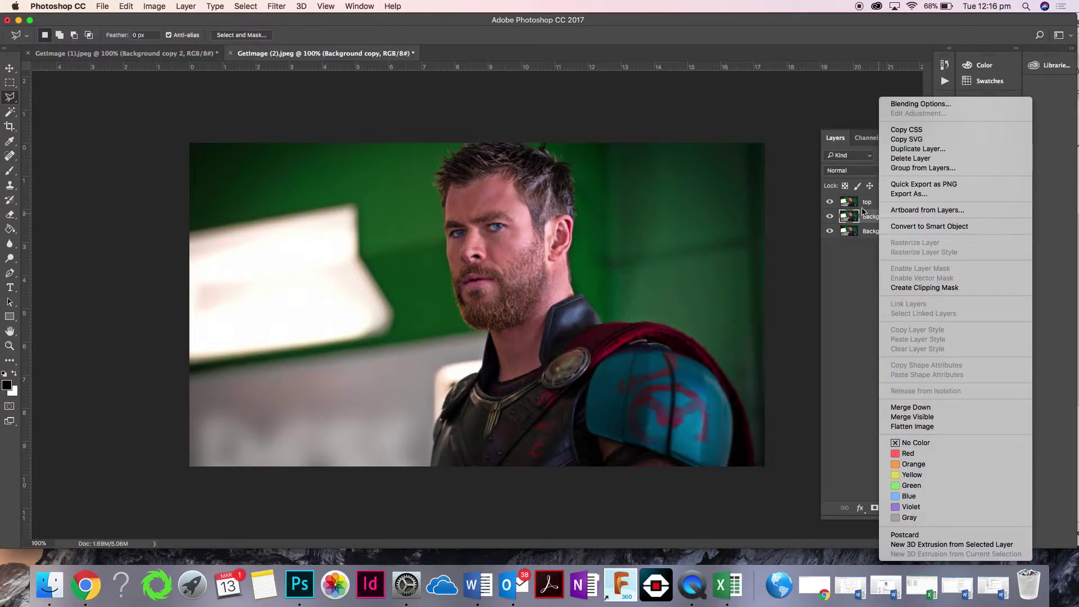
{"action": "left_click", "coordinate": [876, 227]}
{"action": "double_click", "coordinate": [883, 217]}
{"action": "type", "text": "middle"}
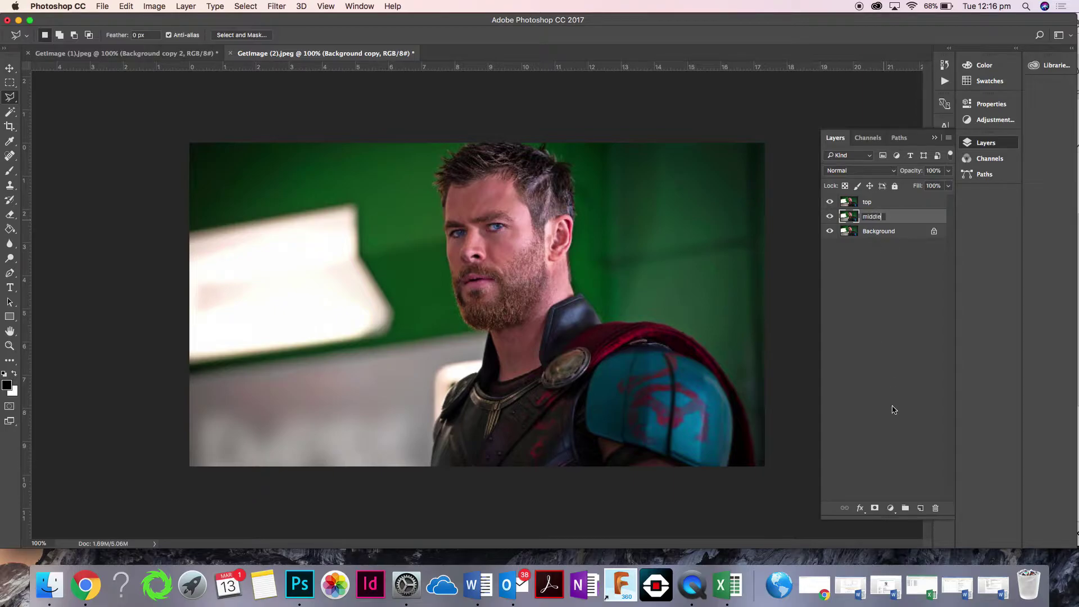
{"action": "left_click", "coordinate": [894, 410]}
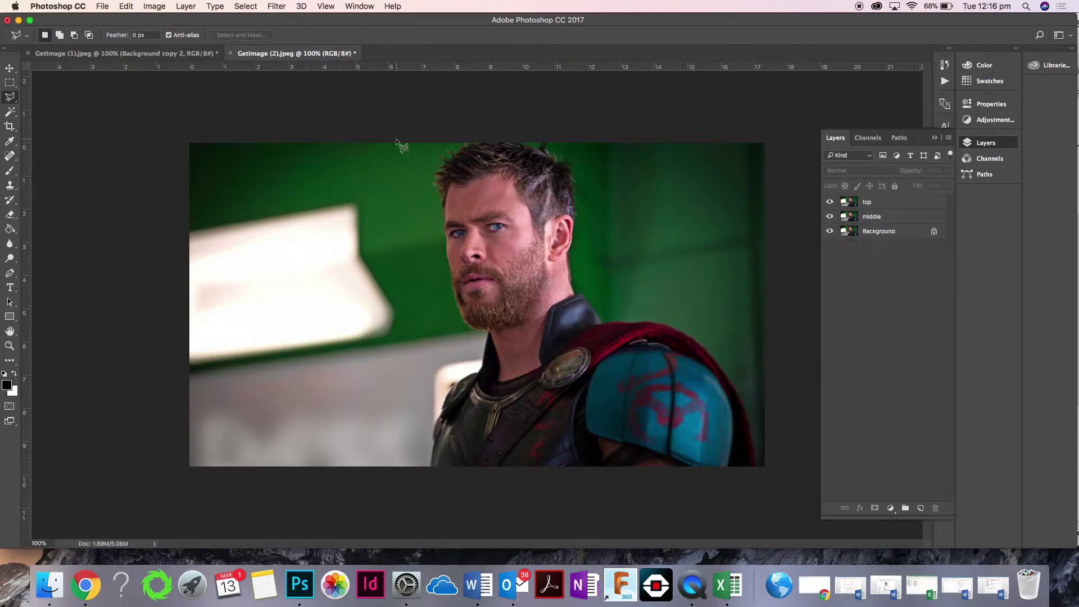
Invert the top layer's colours with Image > Adjustments > Invert.
{"action": "left_click", "coordinate": [154, 6]}
{"action": "mouse_move", "coordinate": [164, 20]}
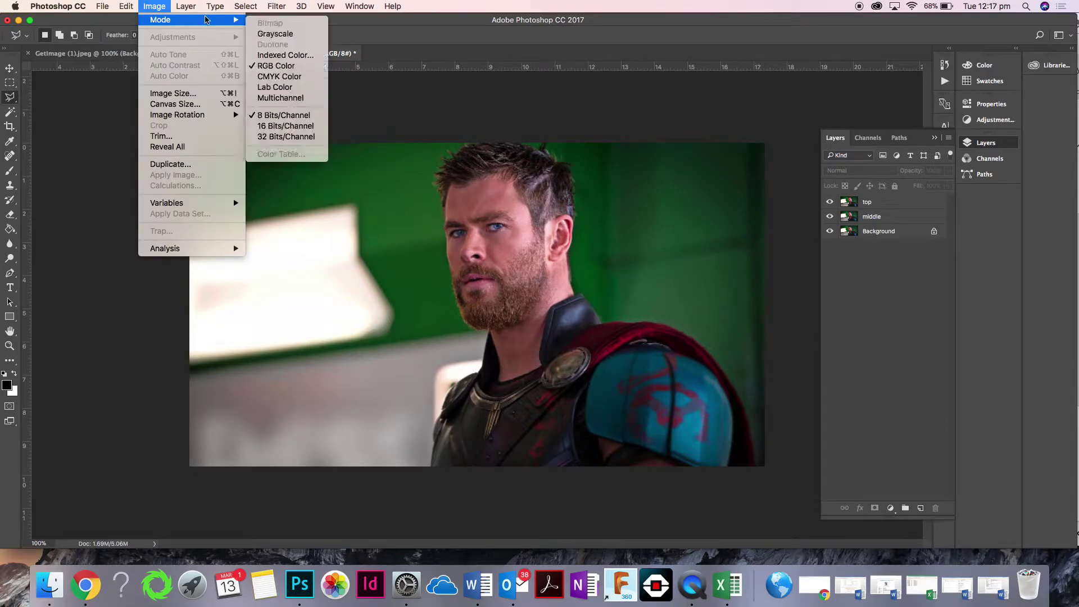
{"action": "left_click", "coordinate": [865, 215]}
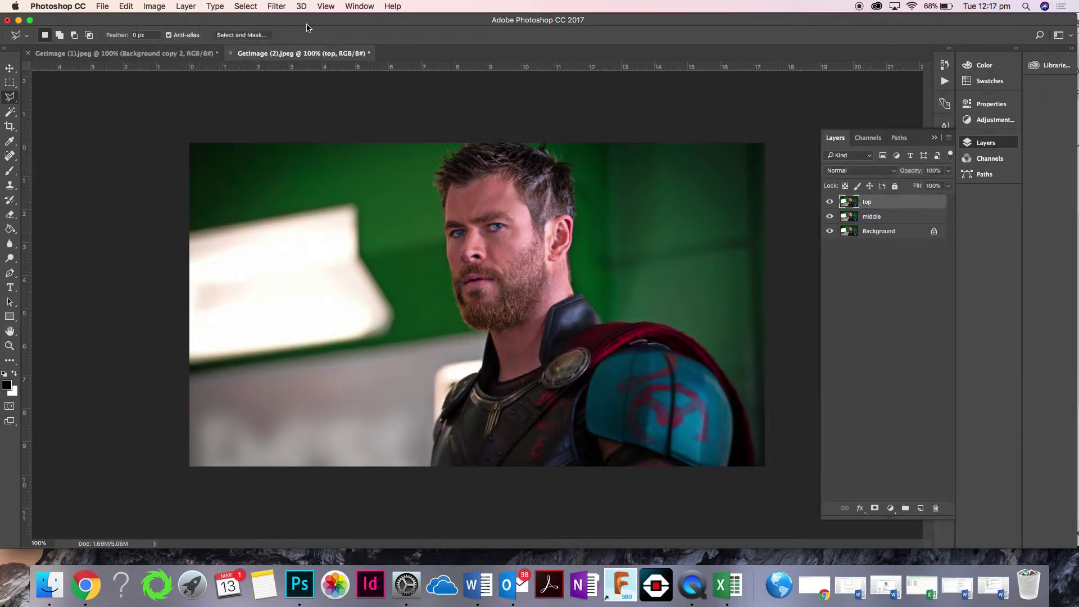
{"action": "left_click", "coordinate": [155, 6]}
{"action": "mouse_move", "coordinate": [185, 38]}
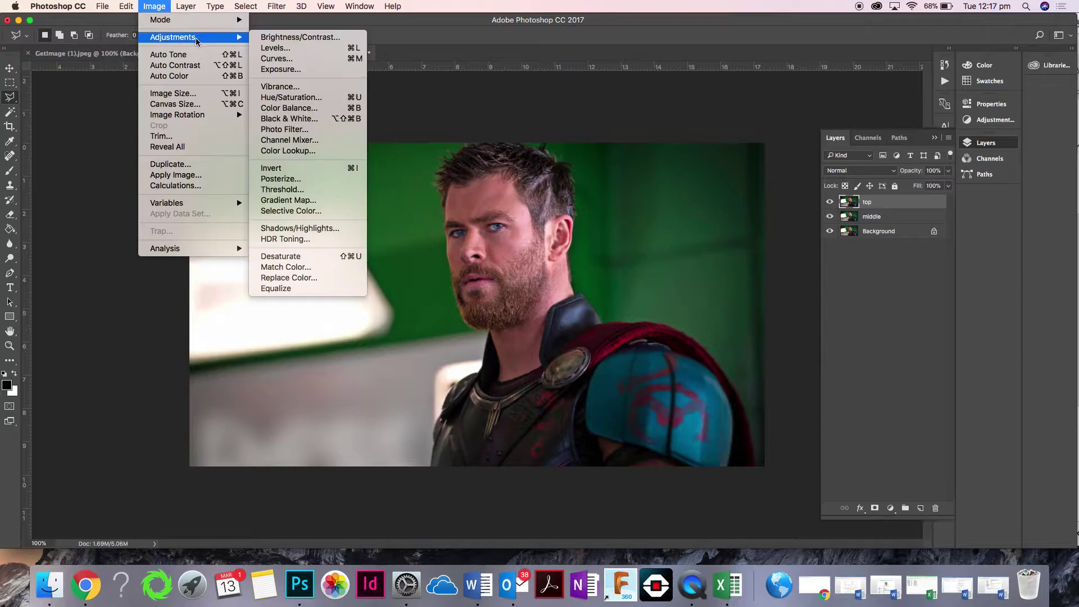
{"action": "left_click", "coordinate": [287, 171]}
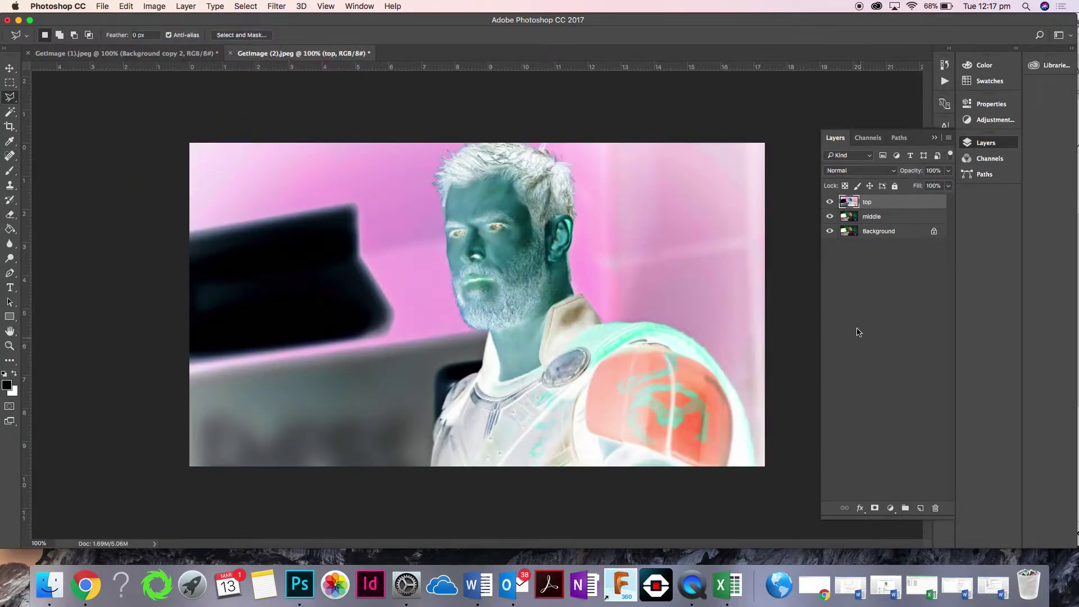
Move the middle layer below top, then restore the top layer's normal colours.
{"action": "left_click_drag", "start_coordinate": [883, 217], "coordinate": [880, 205]}
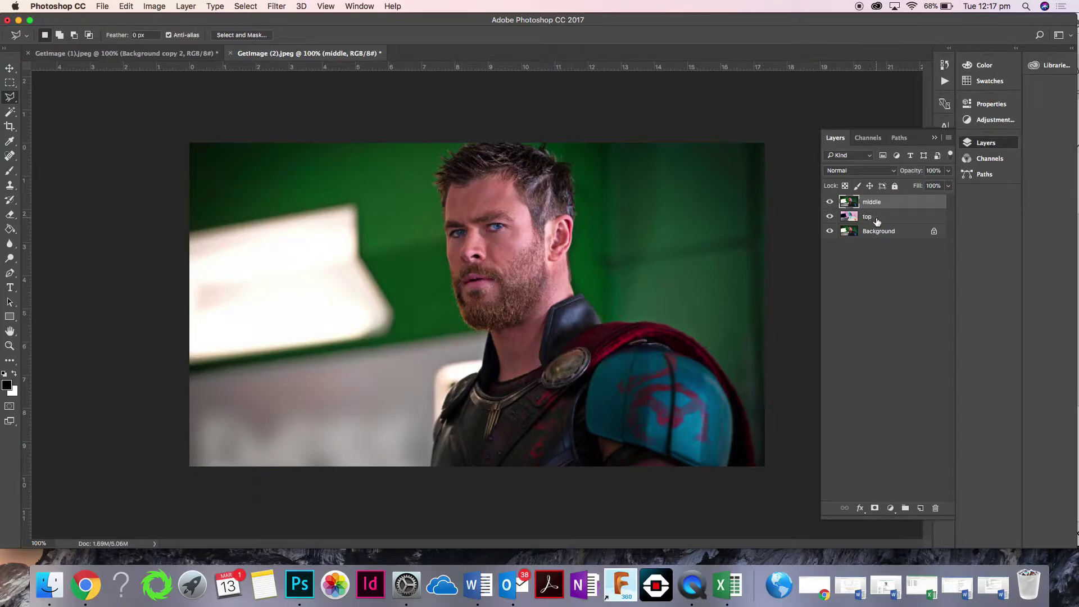
{"action": "left_click_drag", "start_coordinate": [881, 206], "coordinate": [883, 222]}
{"action": "left_click", "coordinate": [878, 206]}
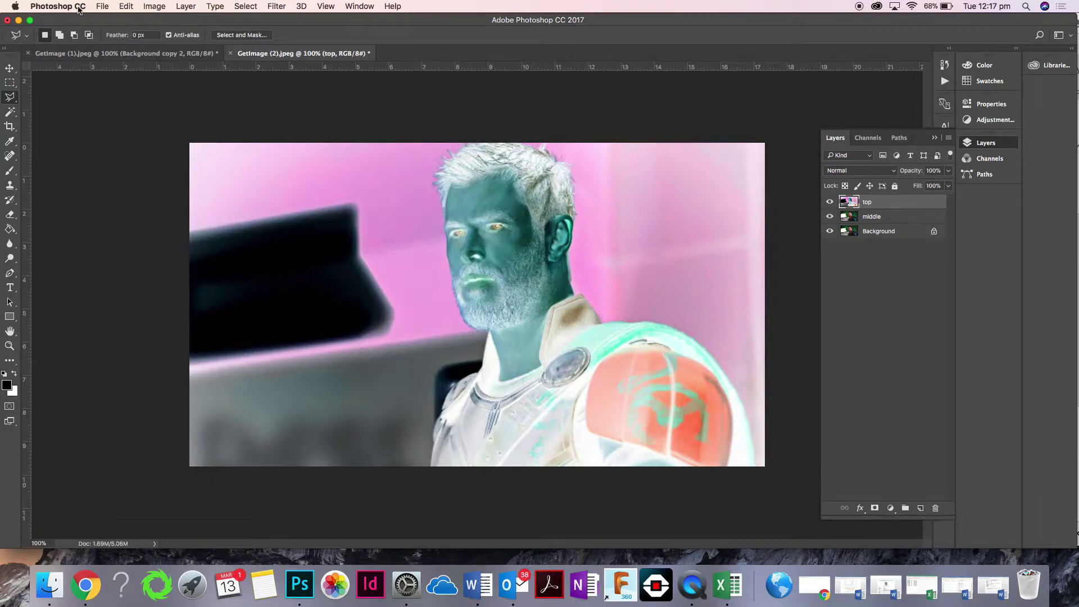
{"action": "left_click", "coordinate": [164, 7]}
{"action": "mouse_move", "coordinate": [168, 37]}
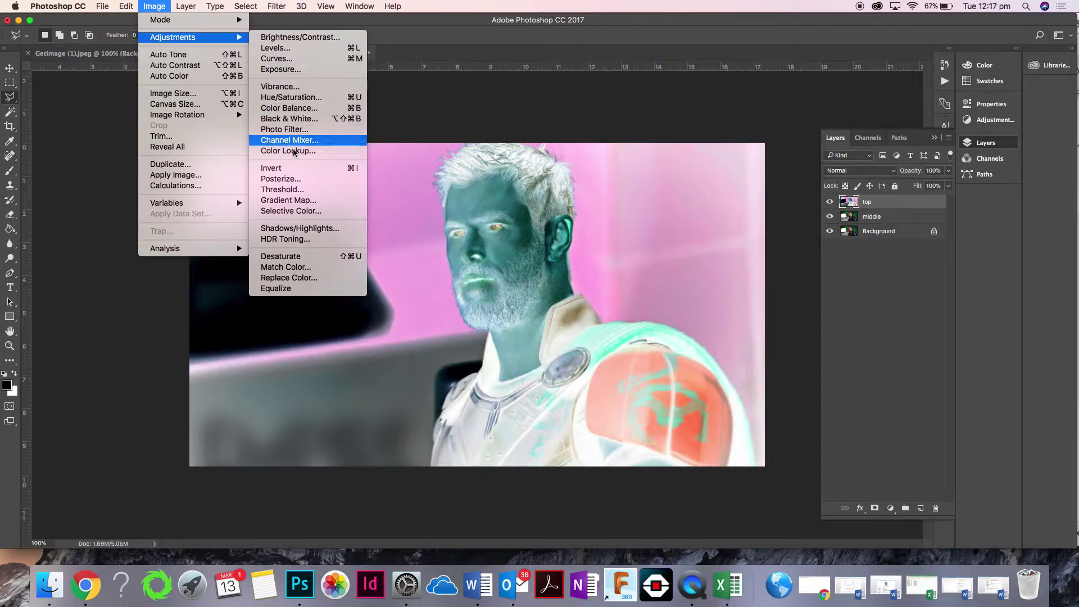
{"action": "left_click", "coordinate": [290, 169]}
{"action": "key", "text": "super+z"}
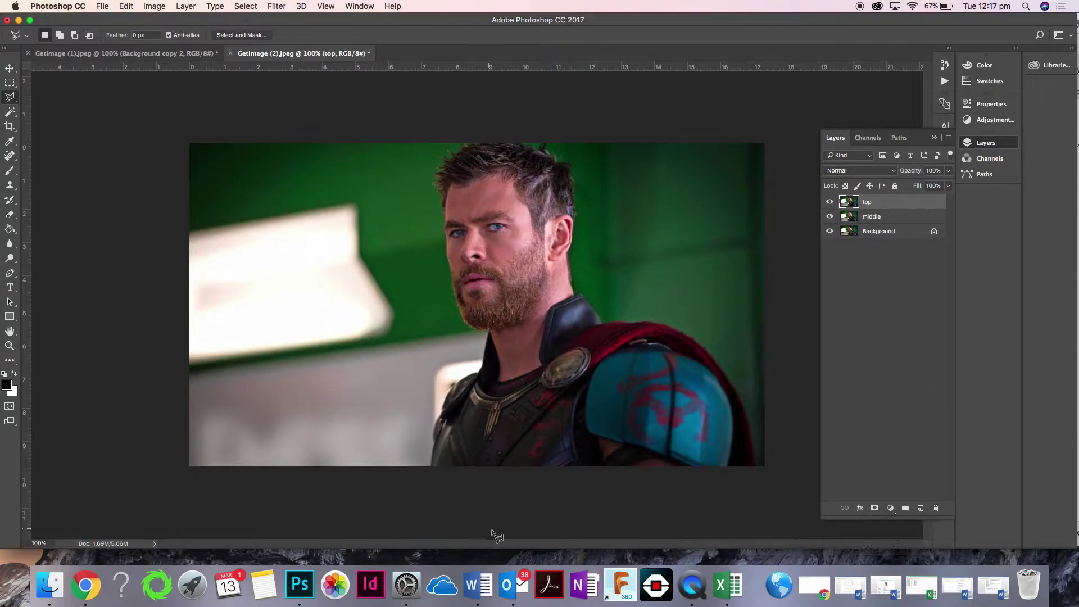
{"action": "left_click", "coordinate": [478, 585]}
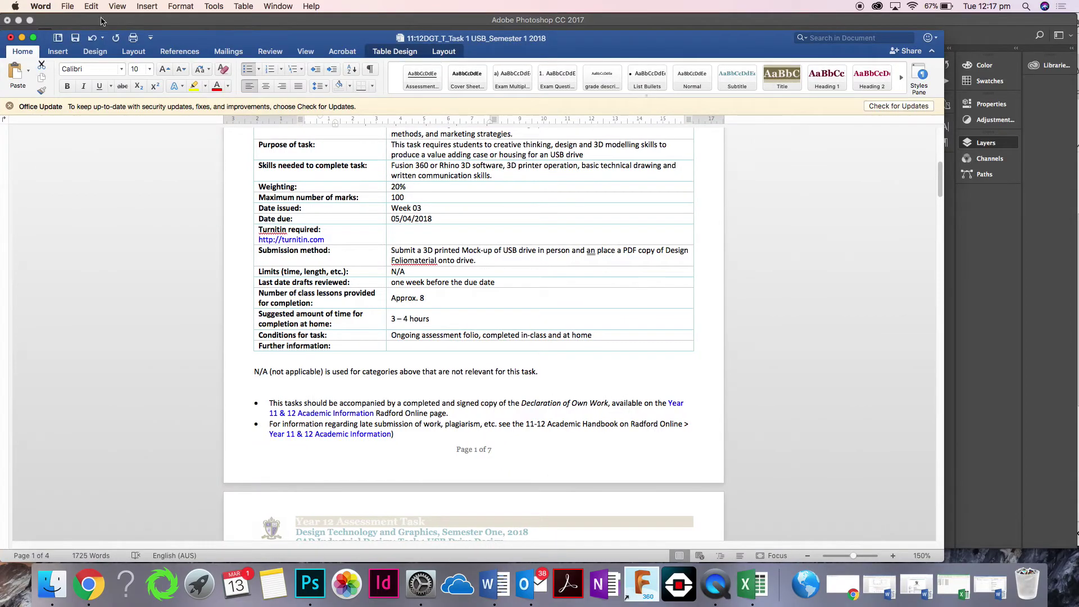
{"action": "left_click", "coordinate": [22, 37]}
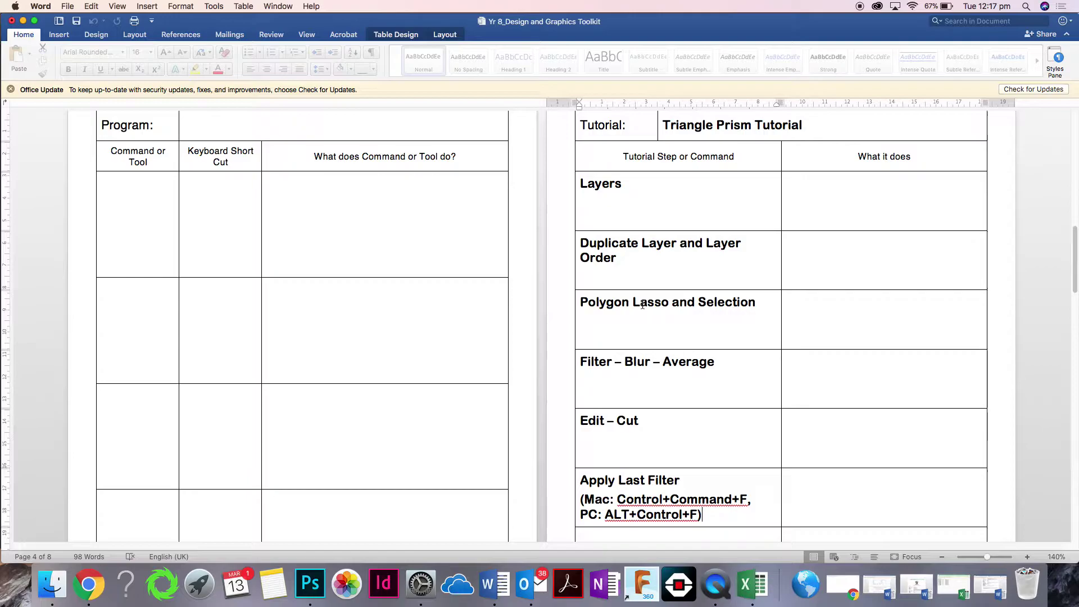
{"action": "left_click", "coordinate": [23, 21]}
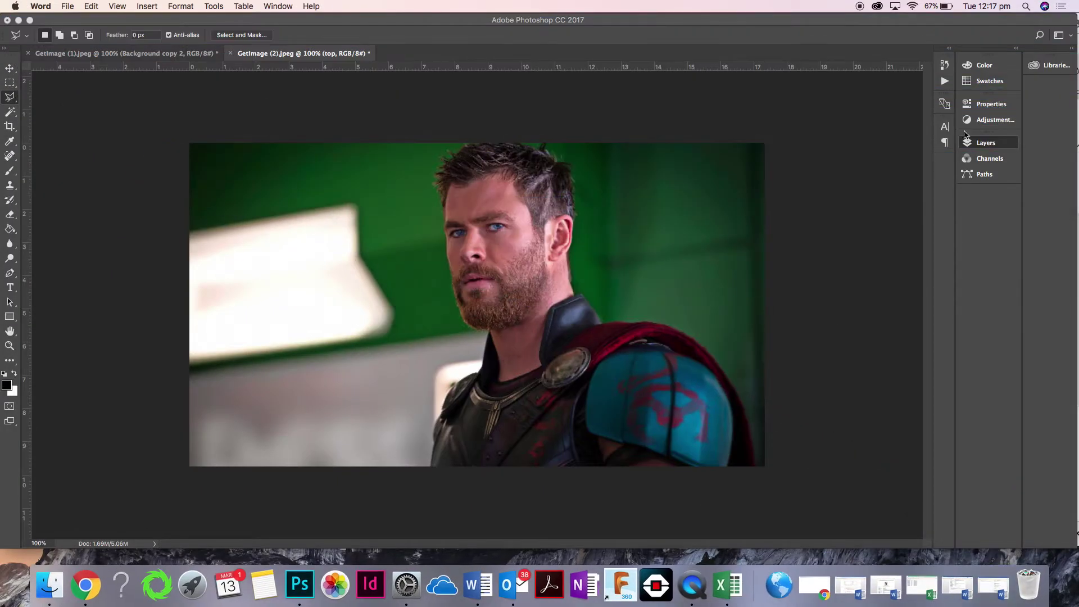
Hide the top layer by turning off its visibility eye.
{"action": "left_click", "coordinate": [987, 144]}
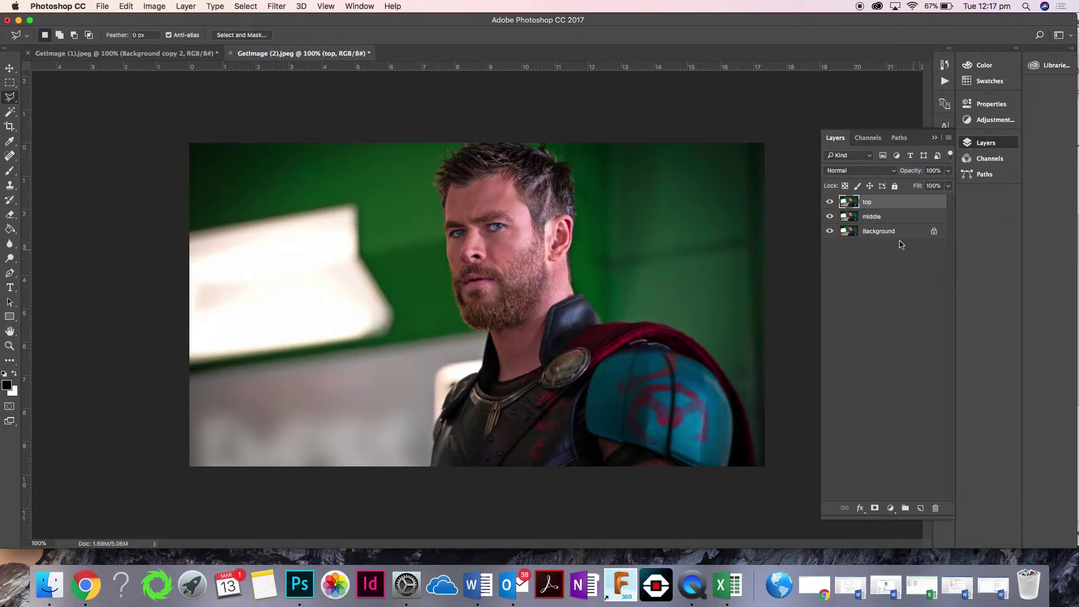
{"action": "left_click", "coordinate": [829, 203]}
{"action": "left_click", "coordinate": [829, 203]}
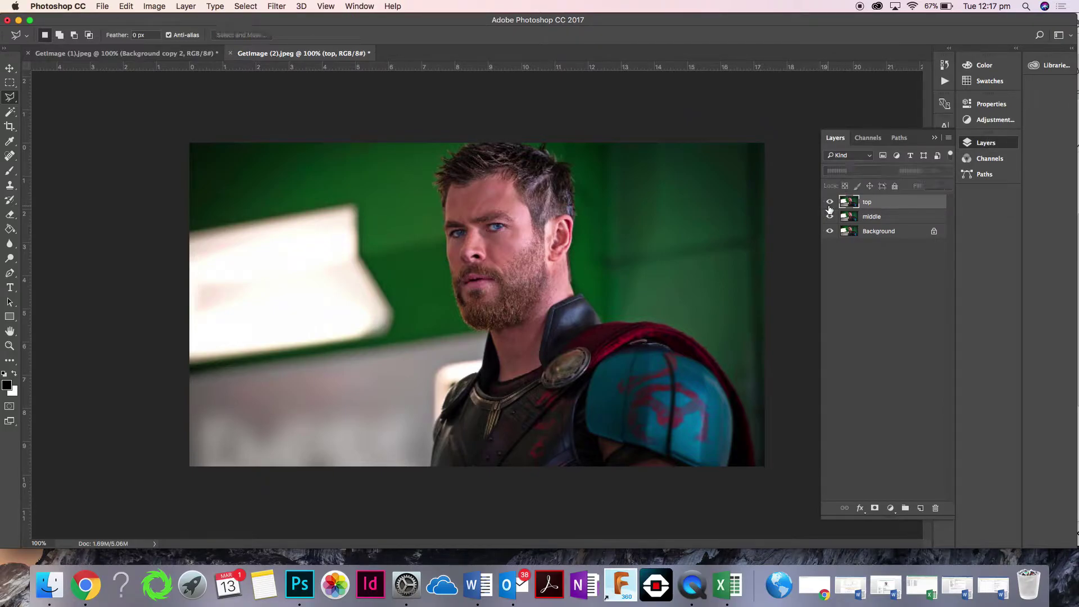
{"action": "left_click", "coordinate": [829, 206]}
{"action": "left_click", "coordinate": [829, 205]}
{"action": "left_click", "coordinate": [829, 206]}
{"action": "left_click", "coordinate": [830, 204]}
{"action": "left_click", "coordinate": [830, 204]}
Make the middle layer active and open the lasso tool flyout.
{"action": "left_click", "coordinate": [902, 223]}
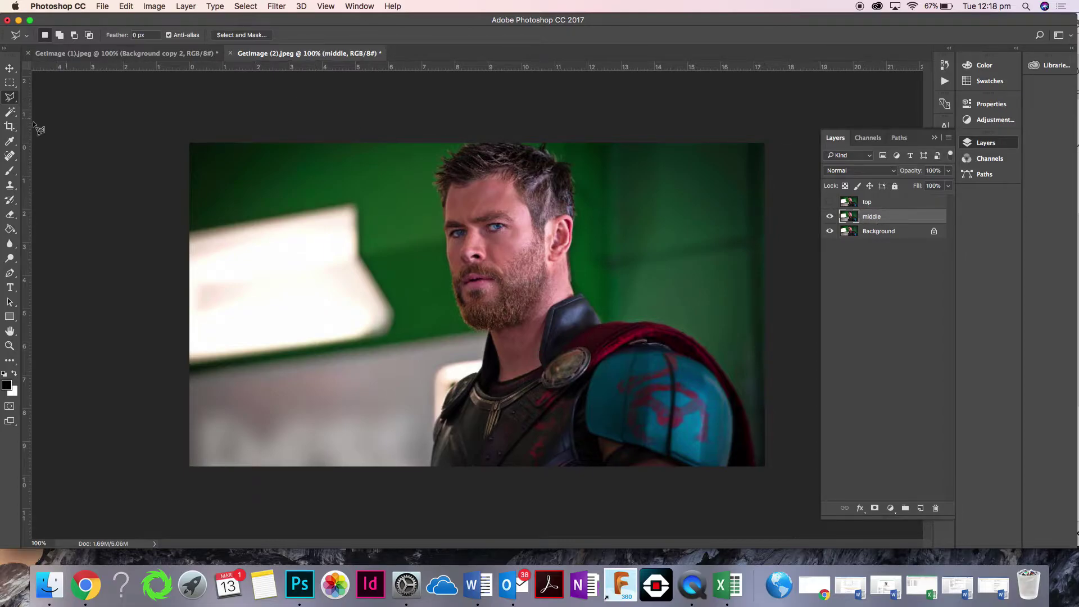
{"action": "left_click", "coordinate": [11, 100]}
{"action": "left_click", "coordinate": [44, 97]}
{"action": "left_click", "coordinate": [11, 99]}
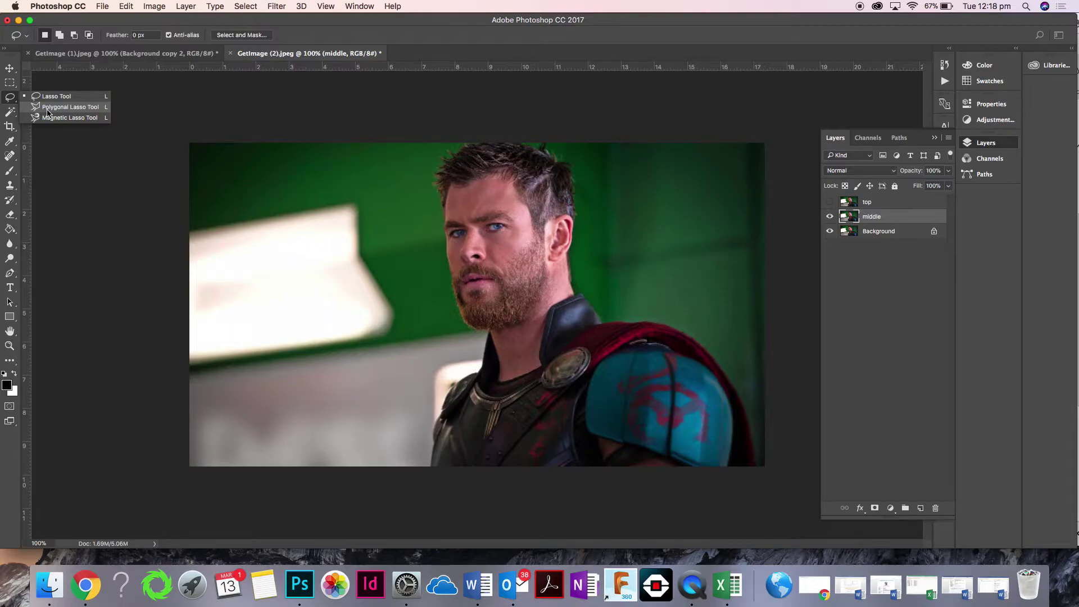
Draw a Polygonal Lasso selection from the head top, past the shoulder, around the left corners.
{"action": "left_click", "coordinate": [67, 106]}
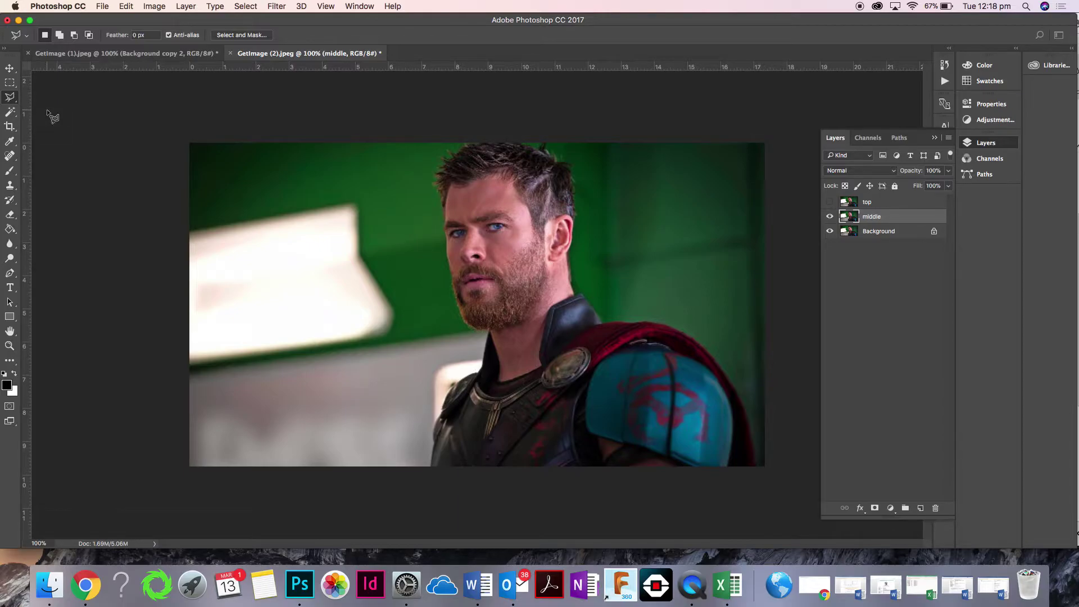
{"action": "left_click", "coordinate": [476, 103]}
{"action": "left_click", "coordinate": [575, 492]}
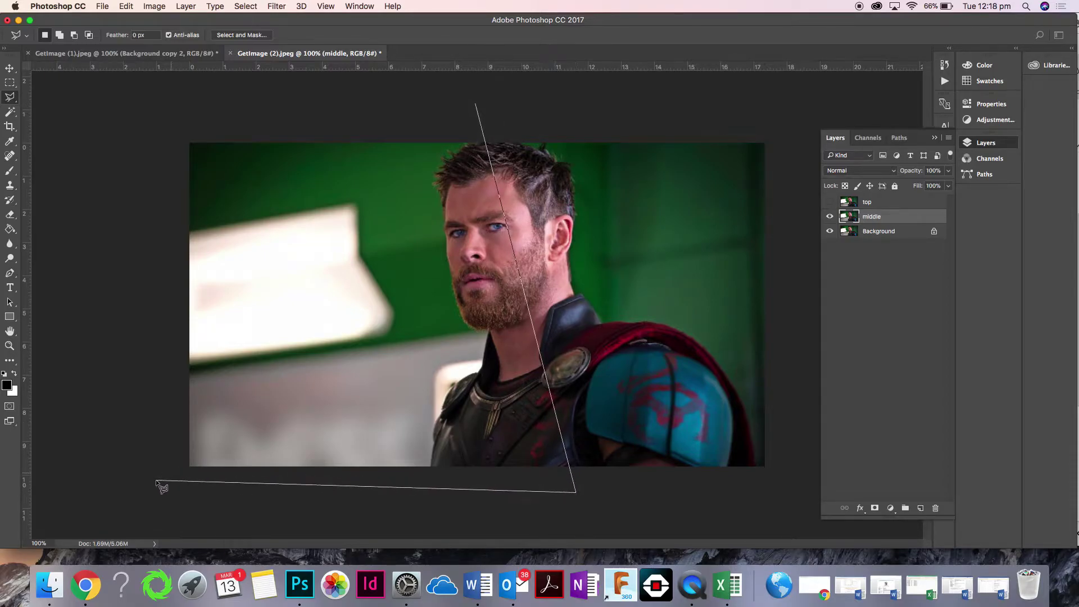
{"action": "left_click", "coordinate": [143, 490]}
{"action": "left_click", "coordinate": [137, 109]}
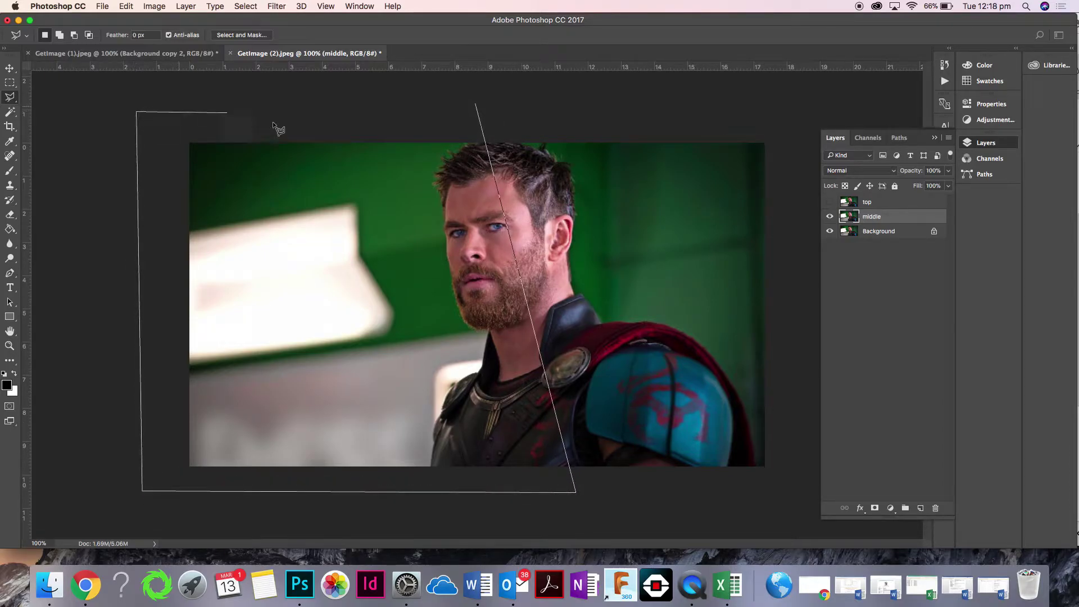
{"action": "double_click", "coordinate": [416, 110]}
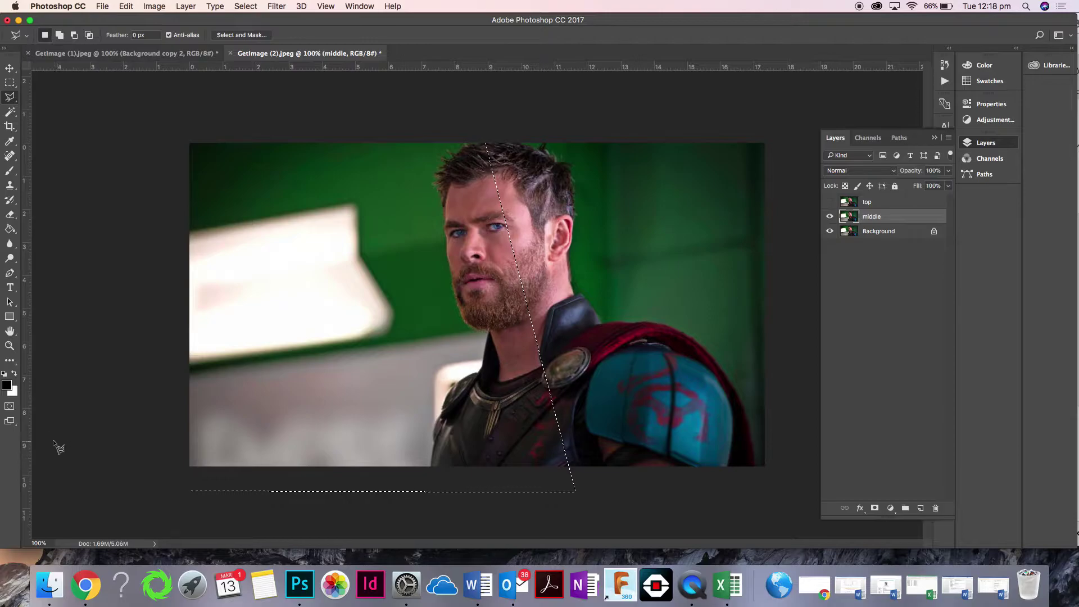
Set the foreground colour to red and the Brush tool size to 63 px.
{"action": "left_click", "coordinate": [6, 387]}
{"action": "left_click", "coordinate": [185, 249]}
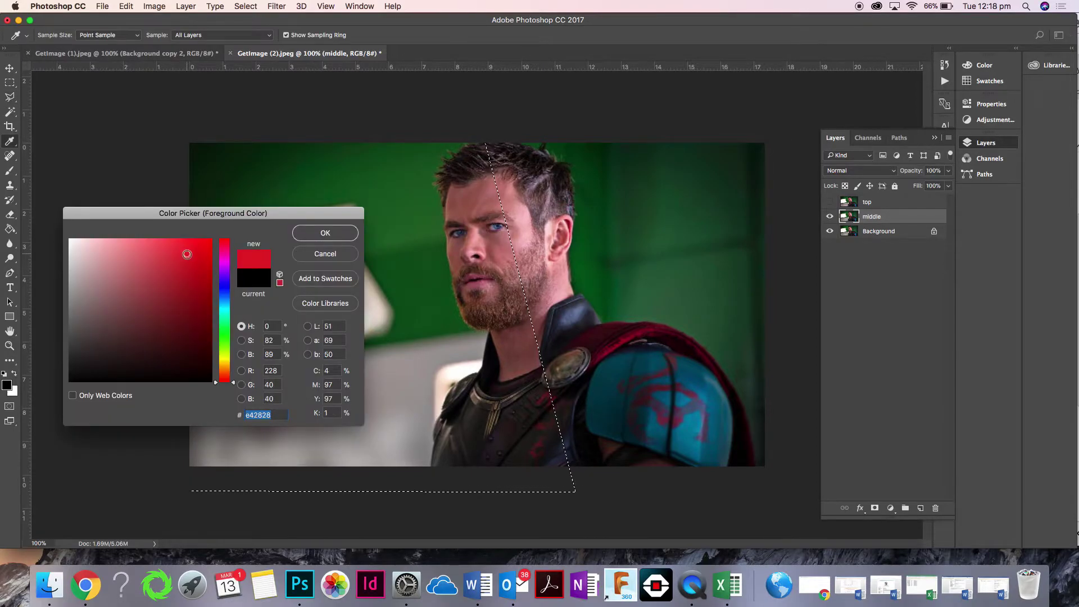
{"action": "left_click", "coordinate": [315, 232]}
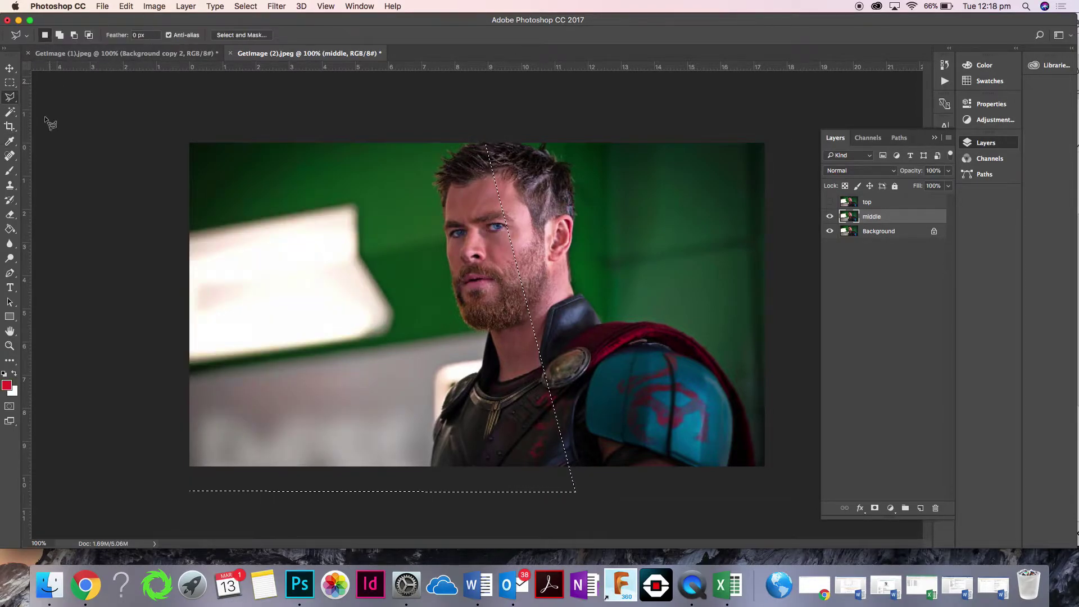
{"action": "left_click", "coordinate": [10, 171]}
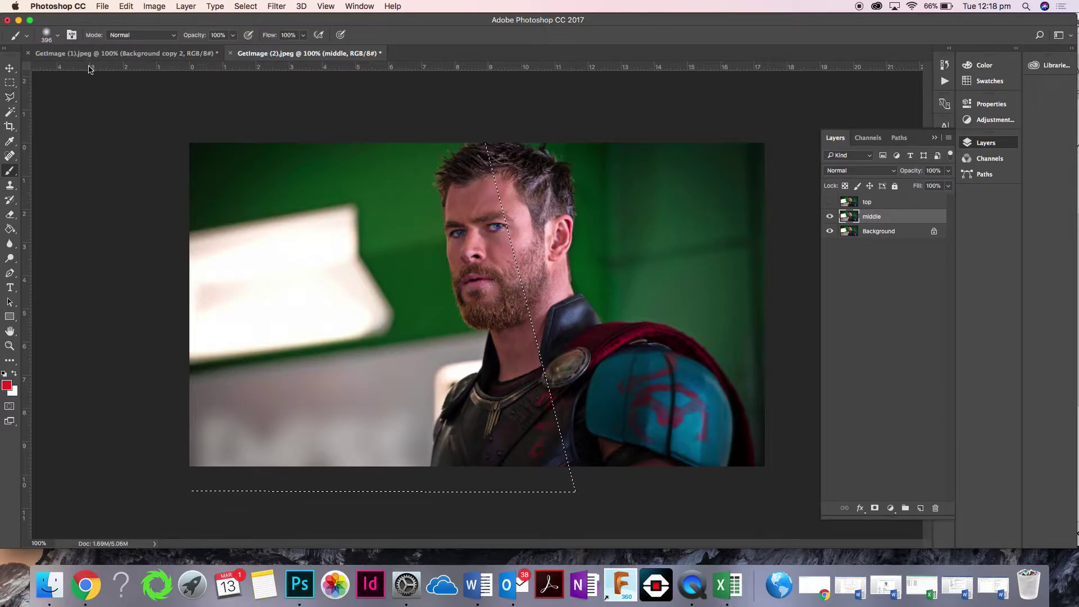
{"action": "left_click", "coordinate": [58, 35]}
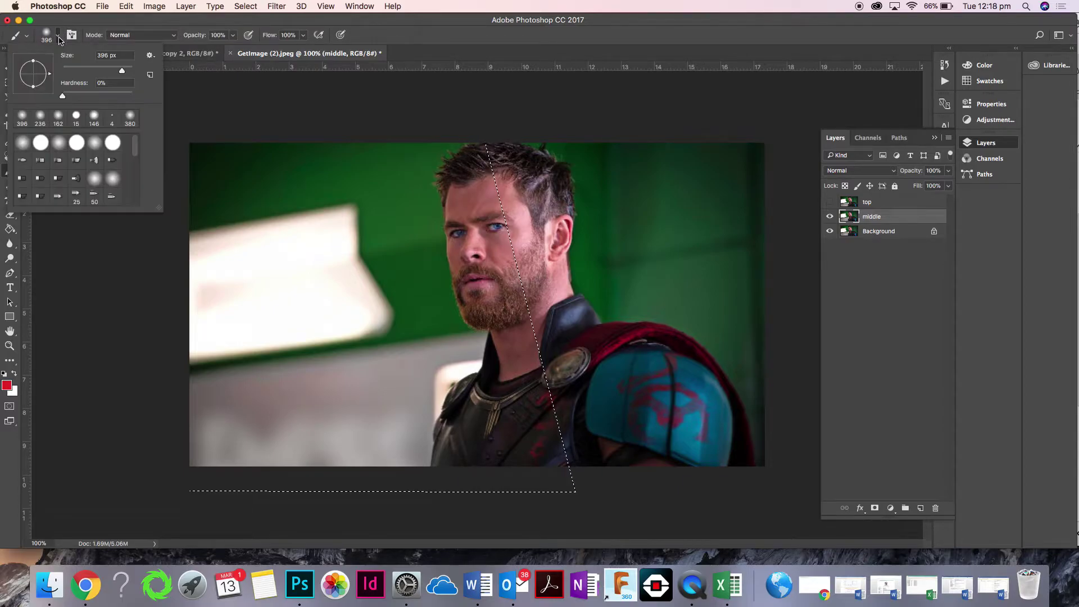
{"action": "left_click_drag", "start_coordinate": [91, 71], "coordinate": [85, 71]}
Paint four red strokes across the eyes, cheek, left side and forehead within the selection.
{"action": "left_click_drag", "start_coordinate": [502, 220], "coordinate": [355, 263]}
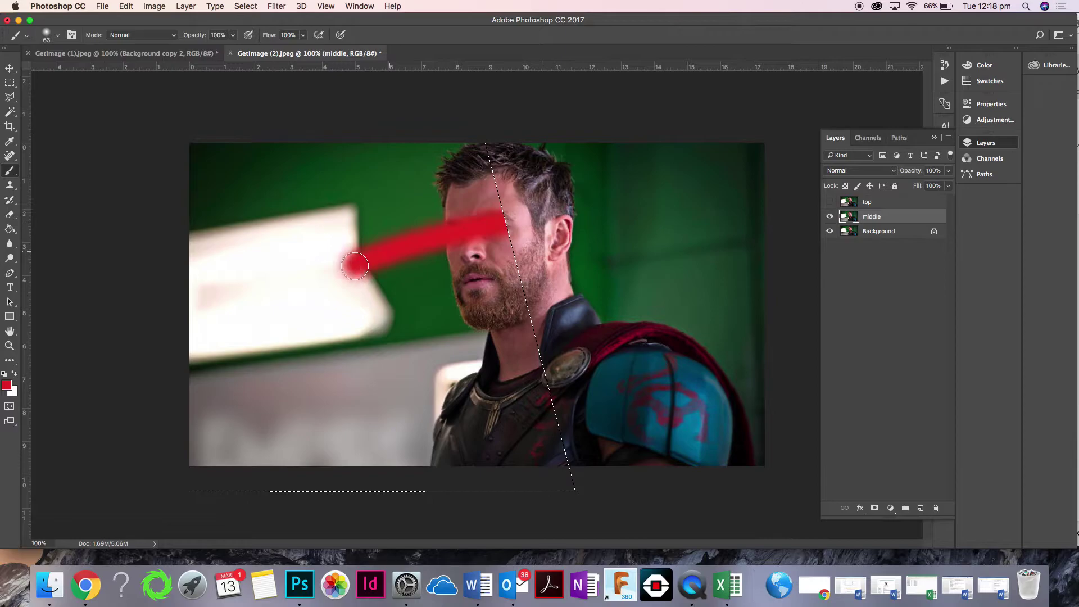
{"action": "left_click_drag", "start_coordinate": [522, 286], "coordinate": [404, 335]}
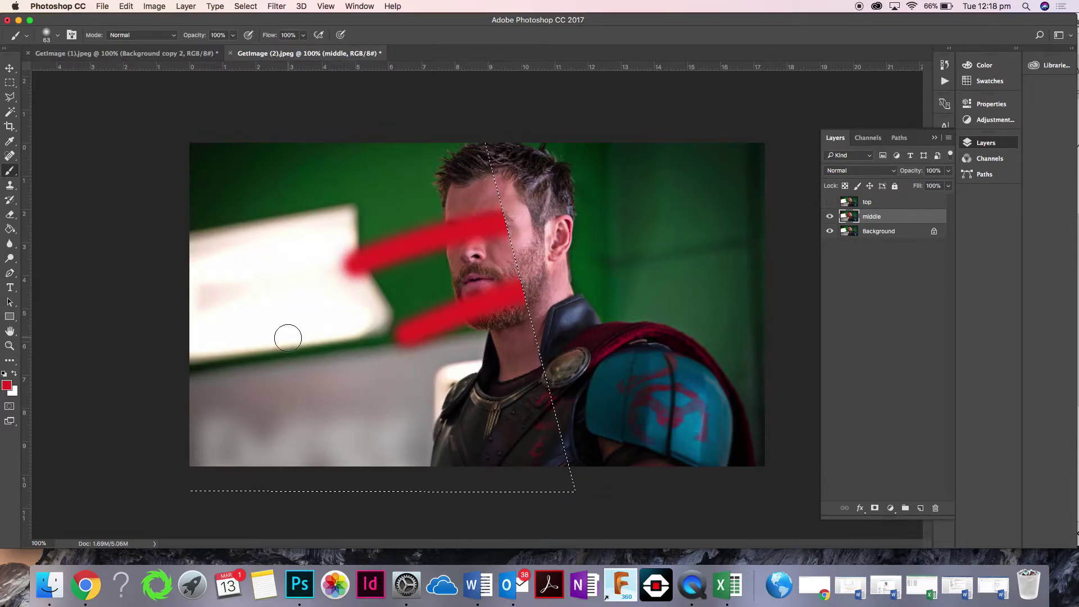
{"action": "mouse_move", "coordinate": [284, 337]}
{"action": "left_mouse_down"}
{"action": "mouse_move", "coordinate": [291, 295]}
{"action": "mouse_move", "coordinate": [310, 372]}
{"action": "mouse_move", "coordinate": [484, 399]}
{"action": "mouse_move", "coordinate": [574, 331]}
{"action": "left_mouse_up"}
{"action": "mouse_move", "coordinate": [479, 320]}
{"action": "left_mouse_down"}
{"action": "mouse_move", "coordinate": [461, 224]}
{"action": "mouse_move", "coordinate": [427, 180]}
{"action": "left_mouse_up"}
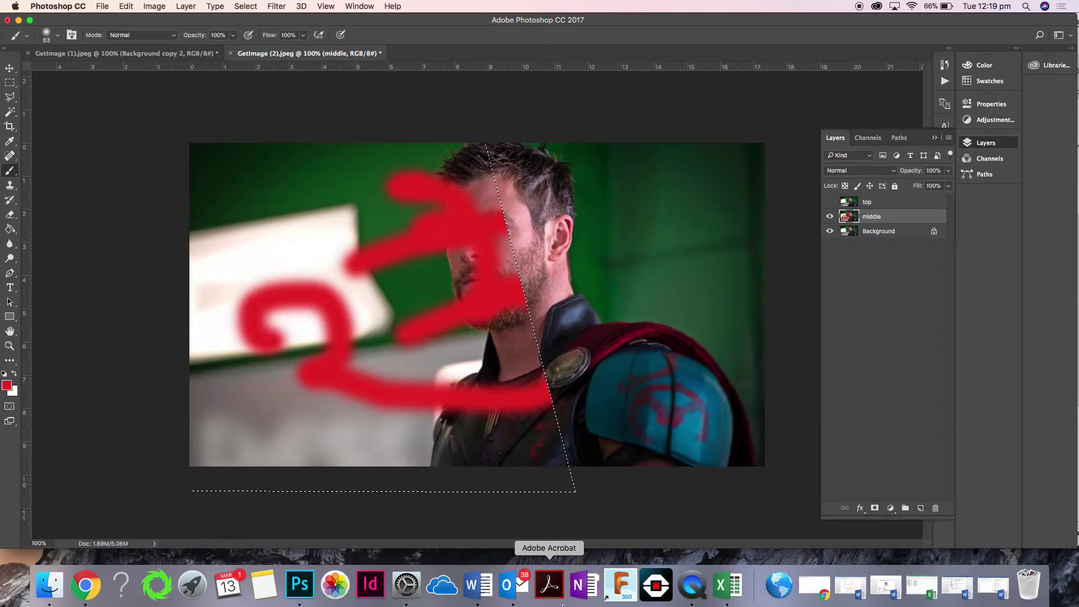
{"action": "left_click", "coordinate": [476, 590]}
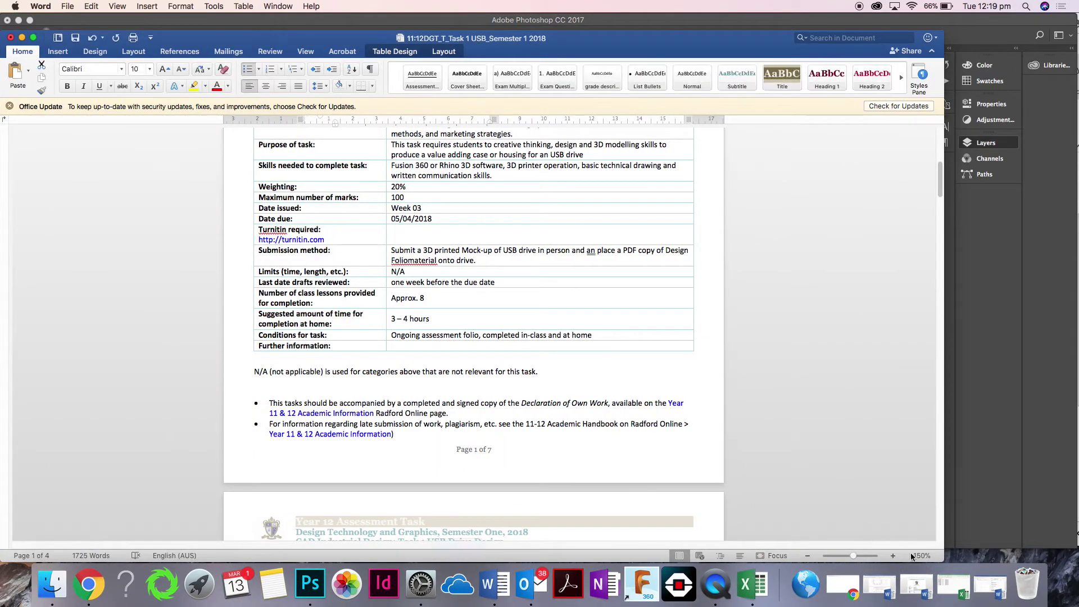
{"action": "left_click", "coordinate": [990, 587]}
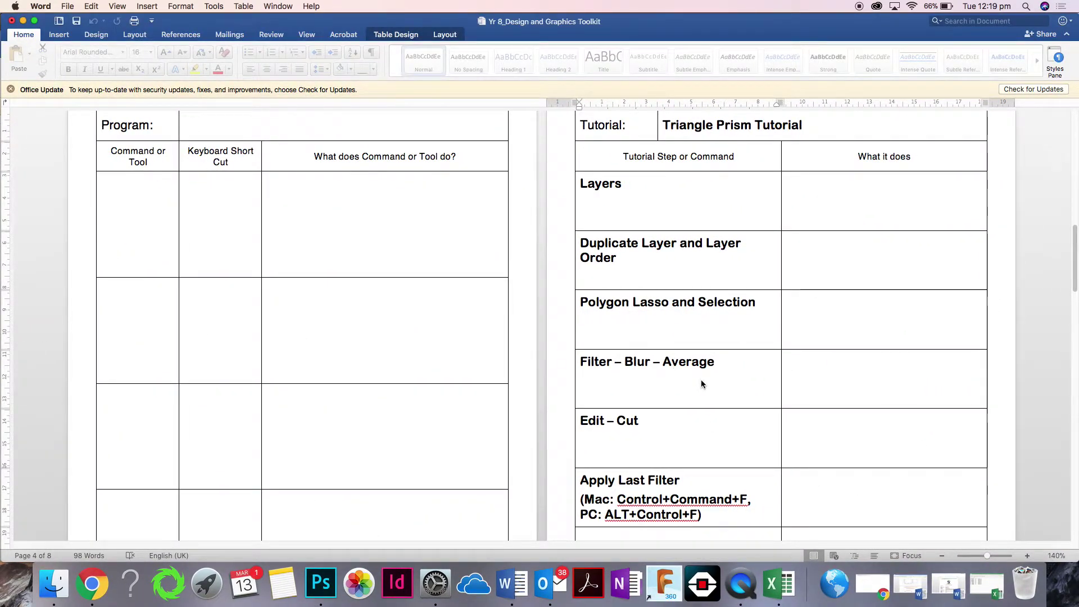
{"action": "left_click", "coordinate": [23, 21]}
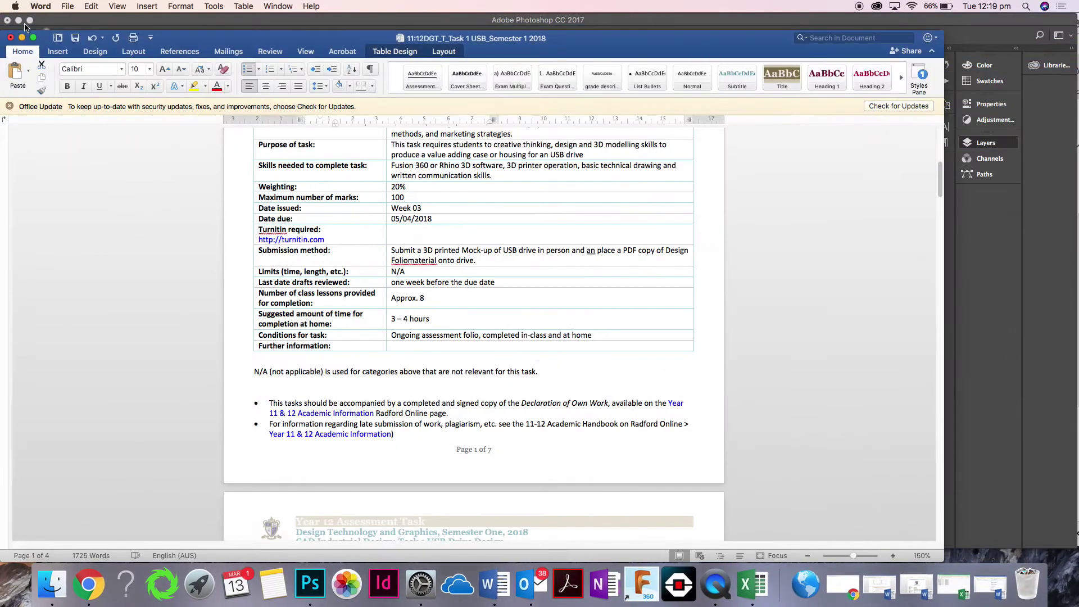
{"action": "left_click", "coordinate": [22, 37]}
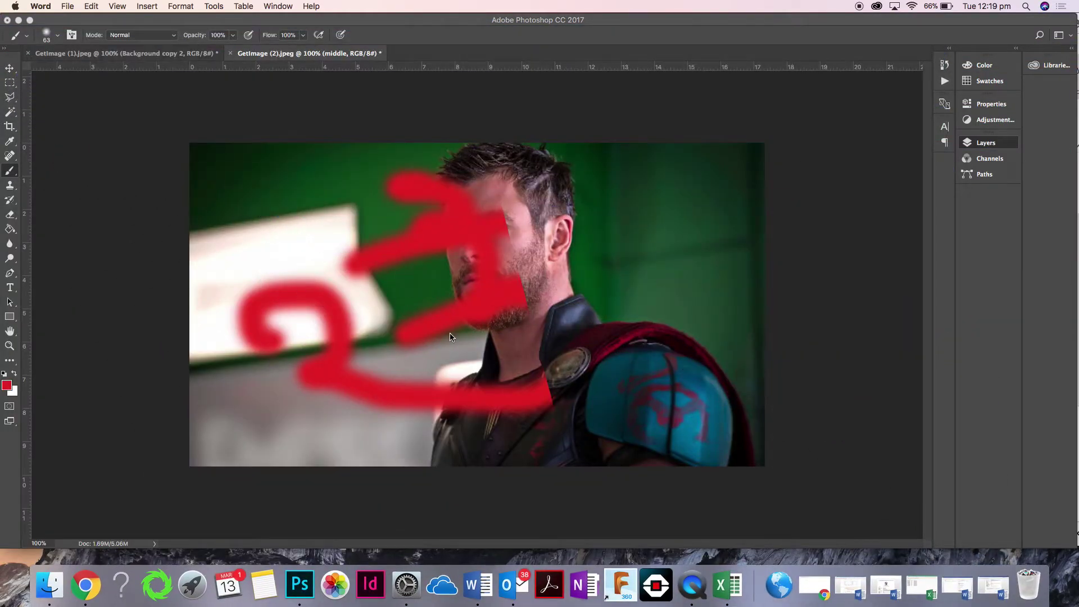
Apply Filter > Blur > Average to fill the left selection with flat brownish-pink.
{"action": "left_click", "coordinate": [709, 163]}
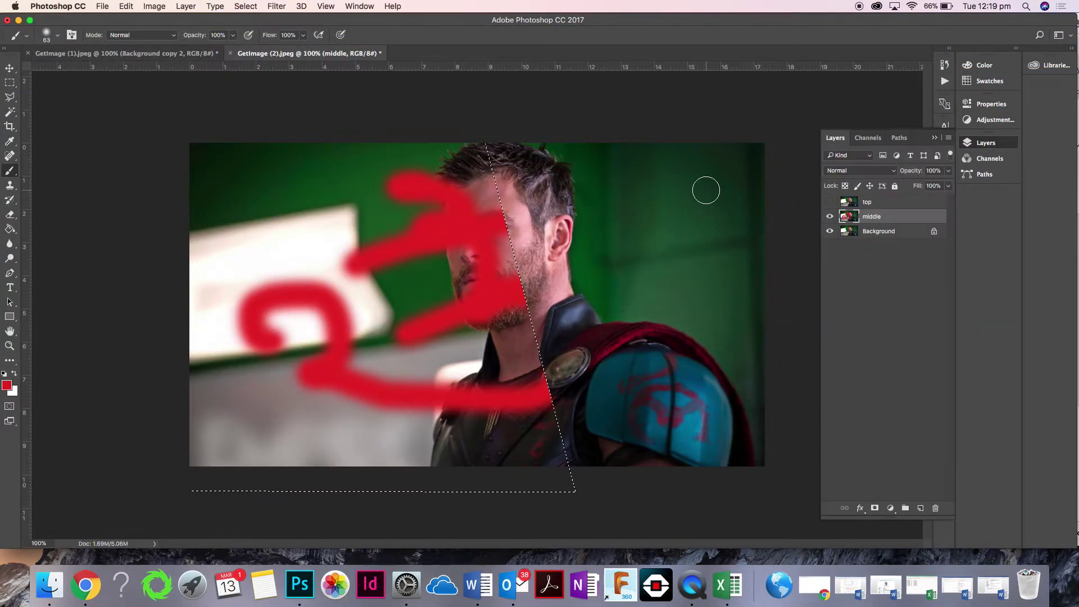
{"action": "left_click", "coordinate": [287, 8]}
{"action": "mouse_move", "coordinate": [289, 142]}
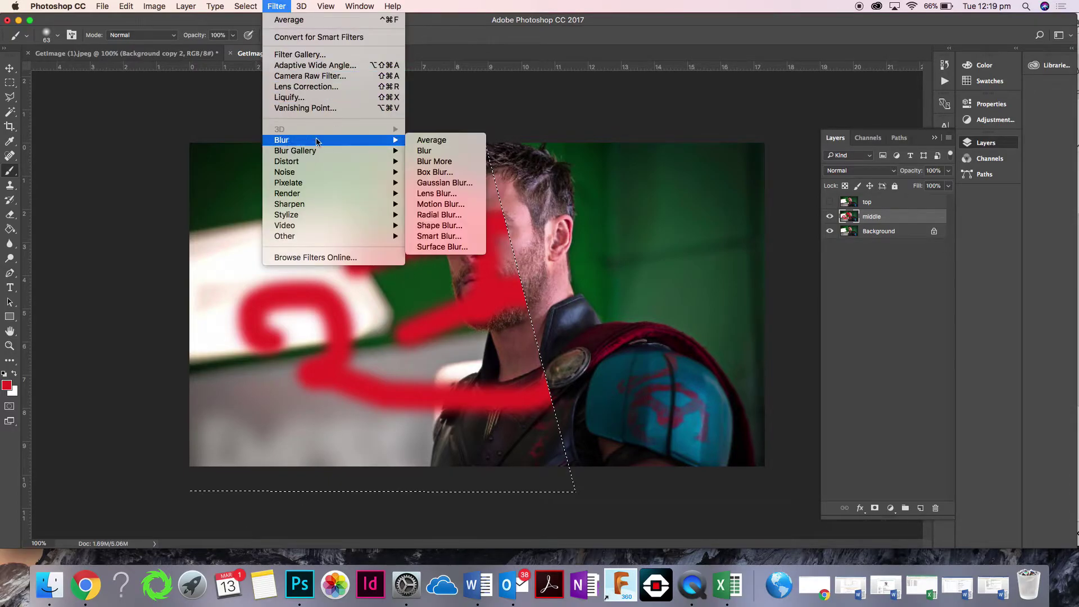
{"action": "left_click", "coordinate": [448, 140]}
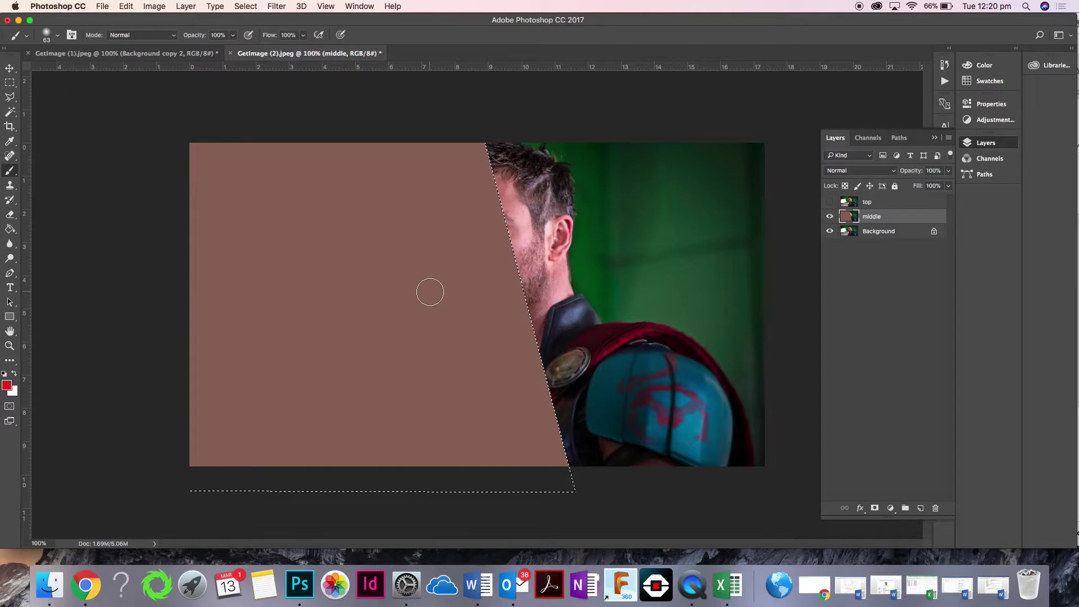
Deselect, then outline the right-hand part of the middle layer with the Polygonal Lasso.
{"action": "key", "text": "super+d"}
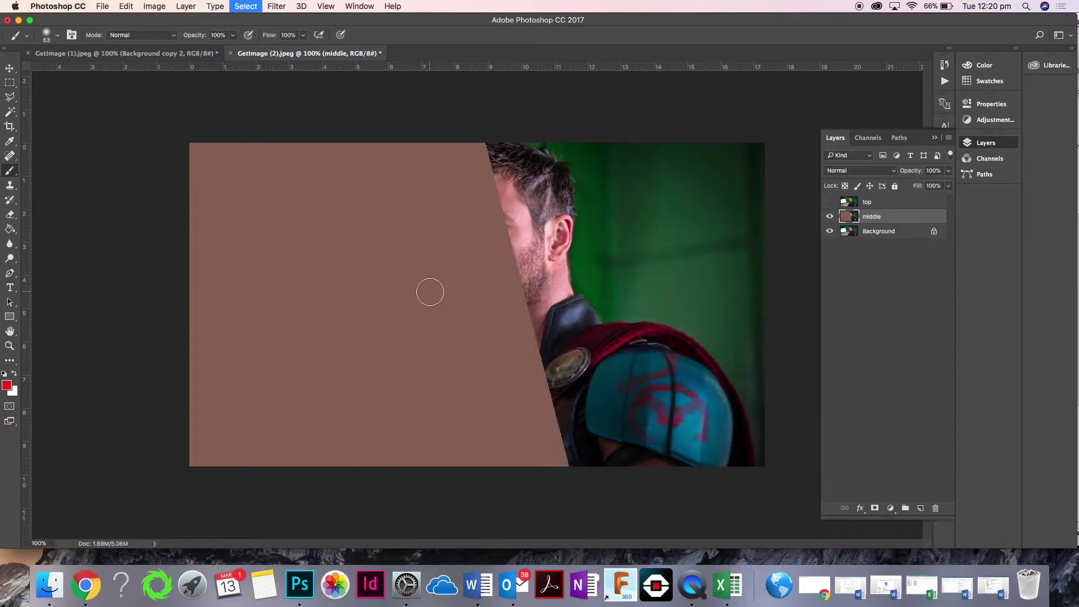
{"action": "left_click", "coordinate": [16, 99]}
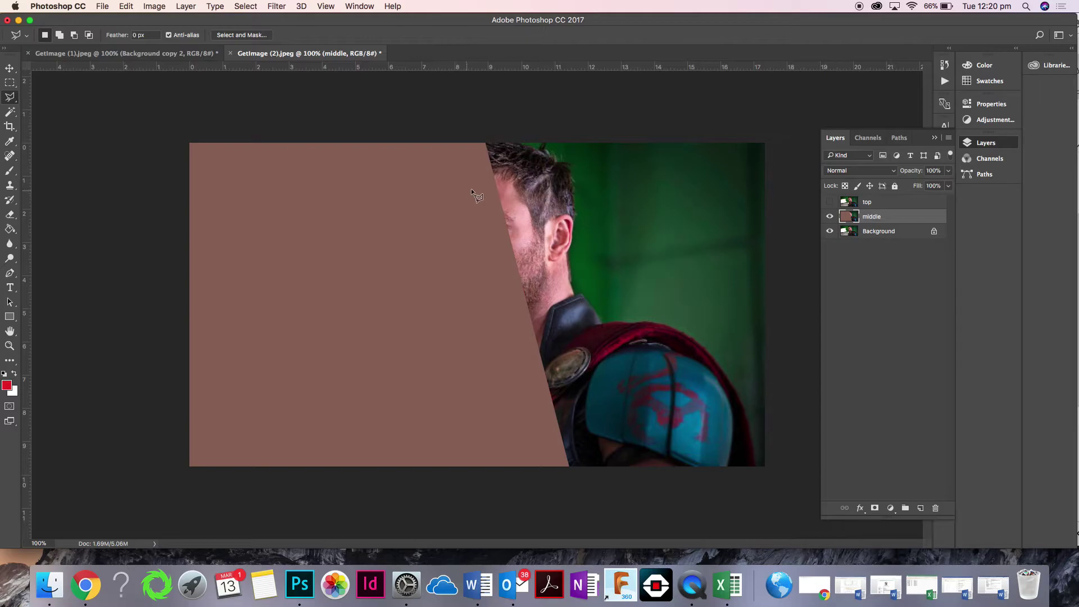
{"action": "left_click", "coordinate": [471, 128]}
{"action": "left_click", "coordinate": [572, 497]}
{"action": "left_click", "coordinate": [786, 489]}
{"action": "double_click", "coordinate": [789, 126]}
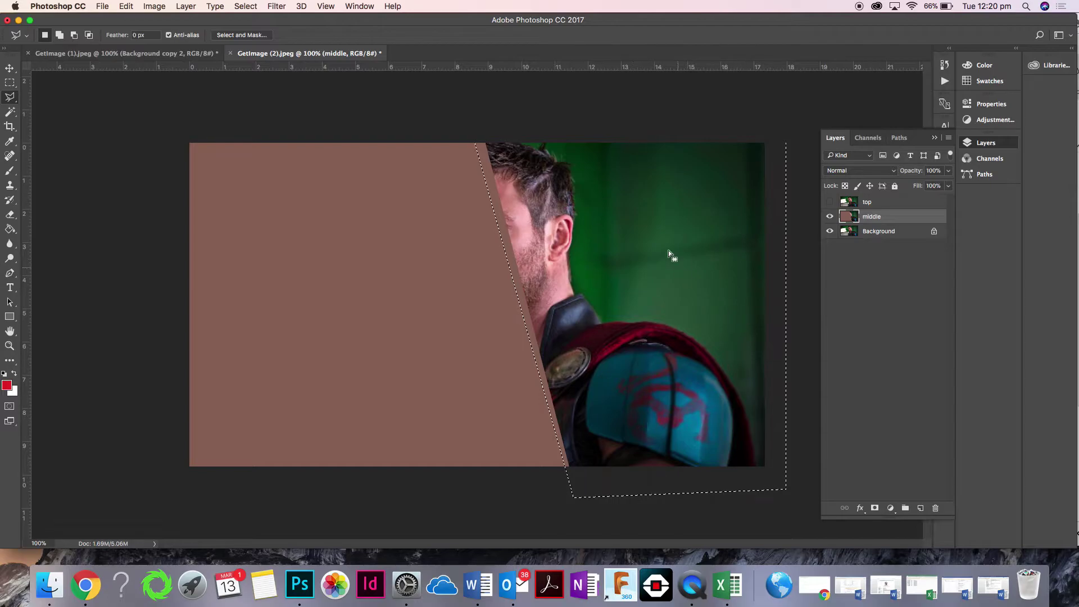
Apply Filter > Blur > Average to turn the selection flat dark green, then deselect.
{"action": "left_click", "coordinate": [277, 6]}
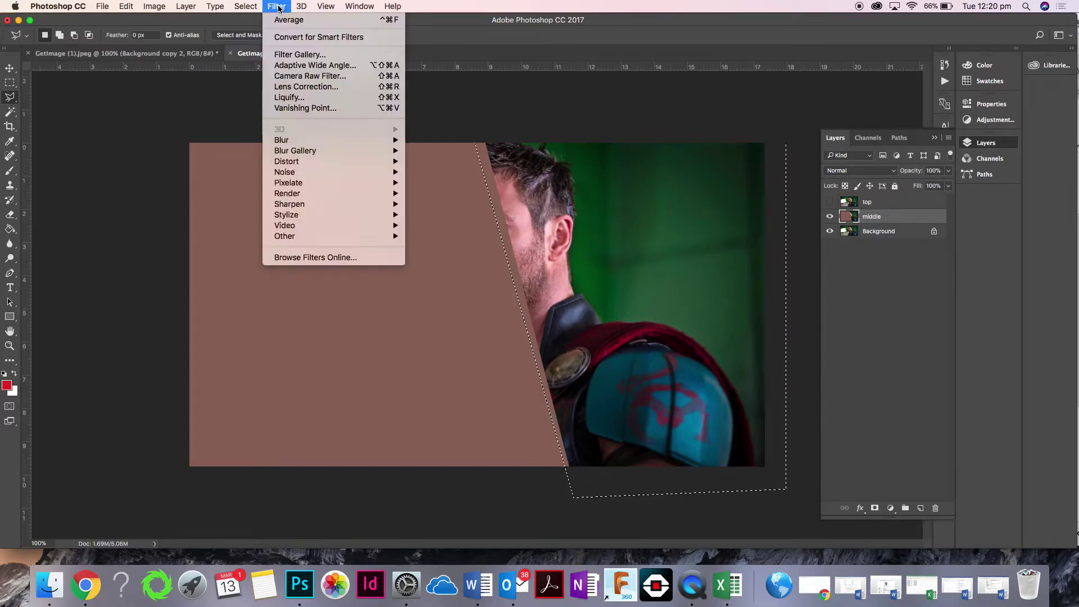
{"action": "mouse_move", "coordinate": [293, 140]}
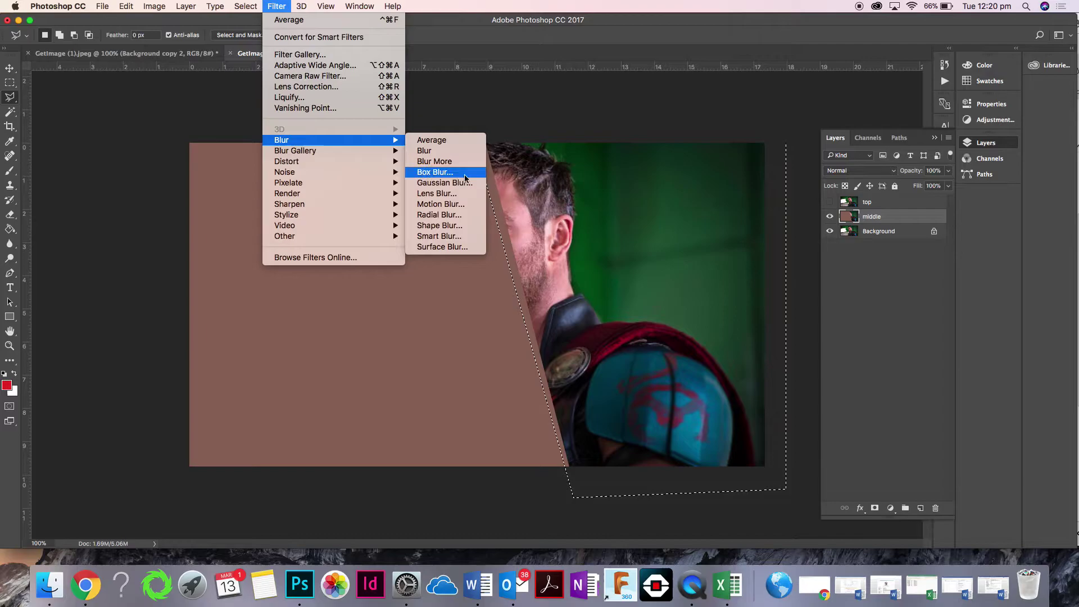
{"action": "left_click", "coordinate": [444, 140]}
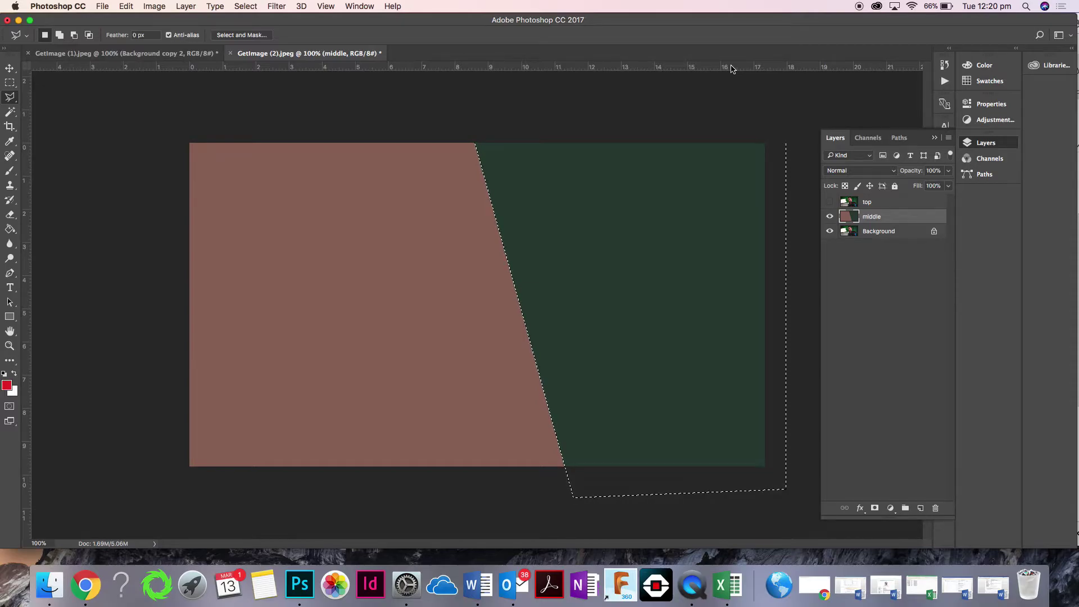
{"action": "key", "text": "super+d"}
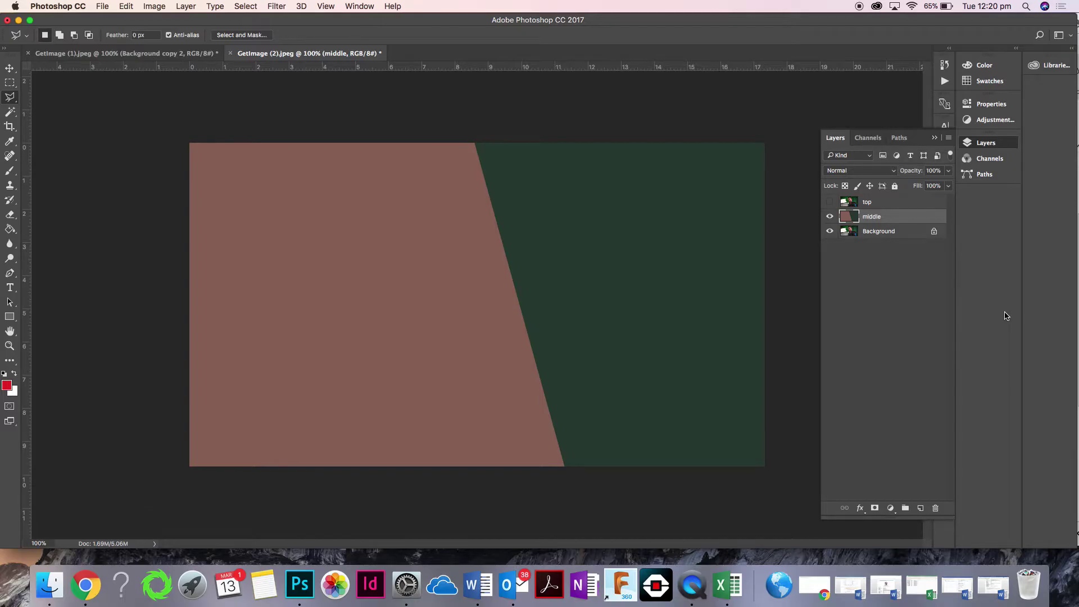
Make the top photo layer visible and the active layer.
{"action": "left_click", "coordinate": [831, 201]}
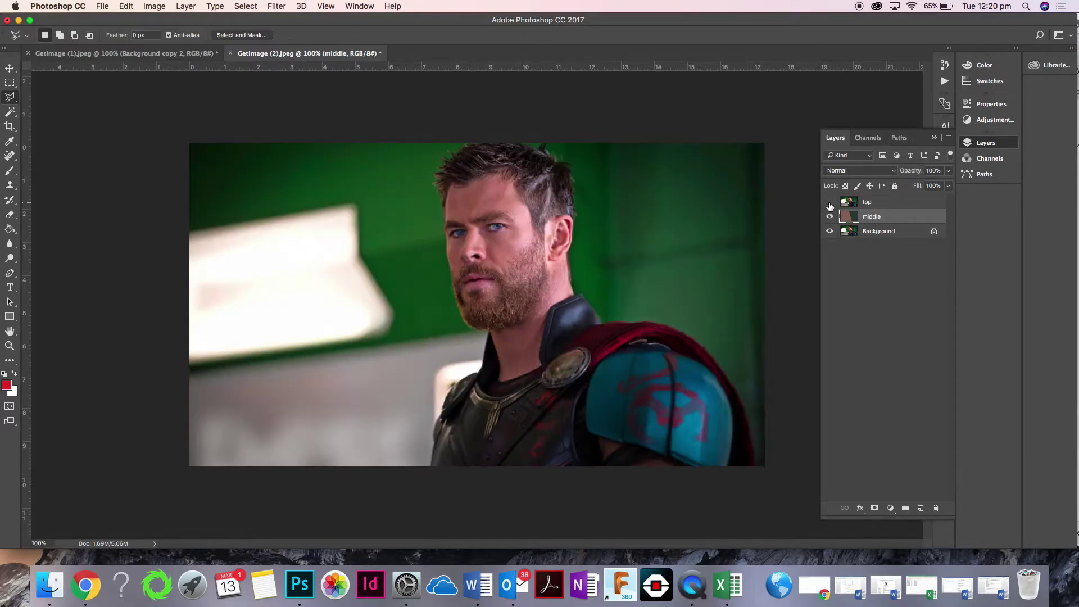
{"action": "left_click", "coordinate": [830, 201]}
{"action": "left_click", "coordinate": [882, 205]}
{"action": "left_click", "coordinate": [830, 203]}
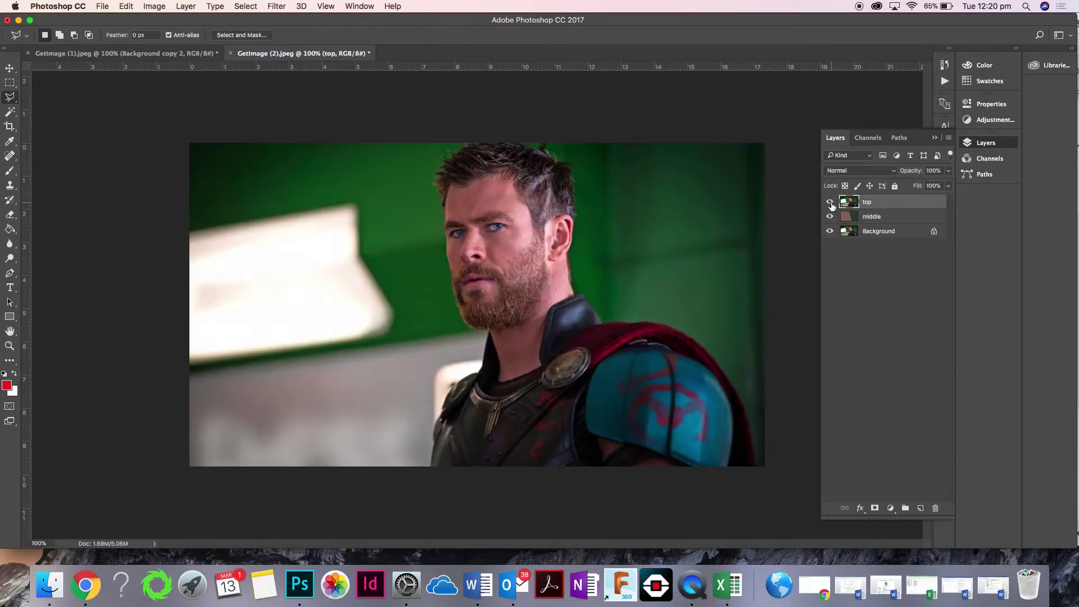
{"action": "left_click", "coordinate": [877, 217]}
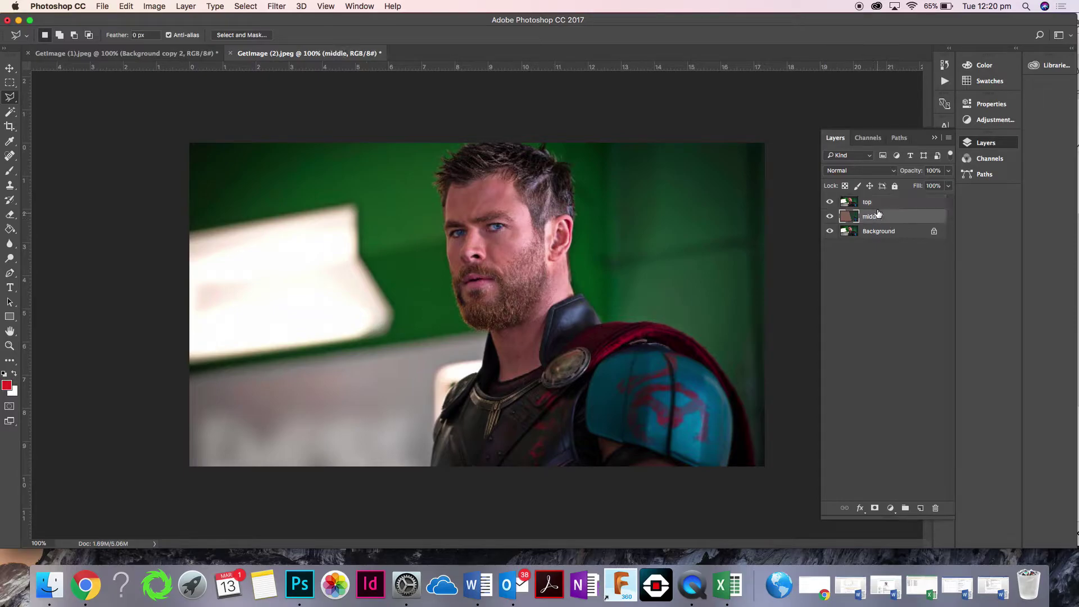
{"action": "left_click", "coordinate": [879, 202]}
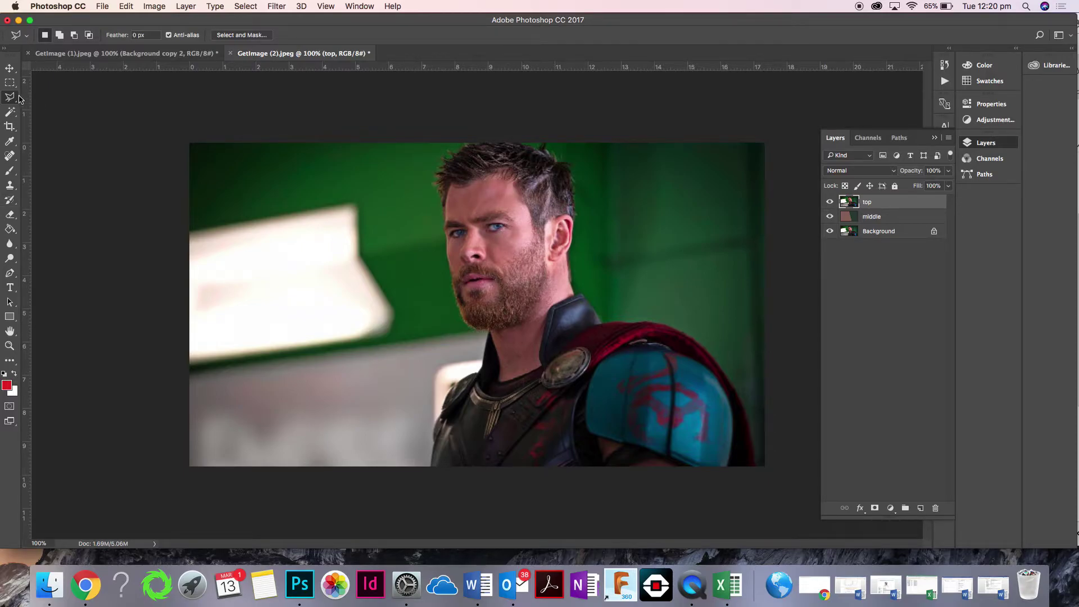
Trace the left background along Thor's hair, chin, neck and shoulder with the Polygonal Lasso.
{"action": "left_click", "coordinate": [510, 130]}
{"action": "left_click", "coordinate": [448, 148]}
{"action": "left_click", "coordinate": [439, 156]}
{"action": "left_click", "coordinate": [487, 330]}
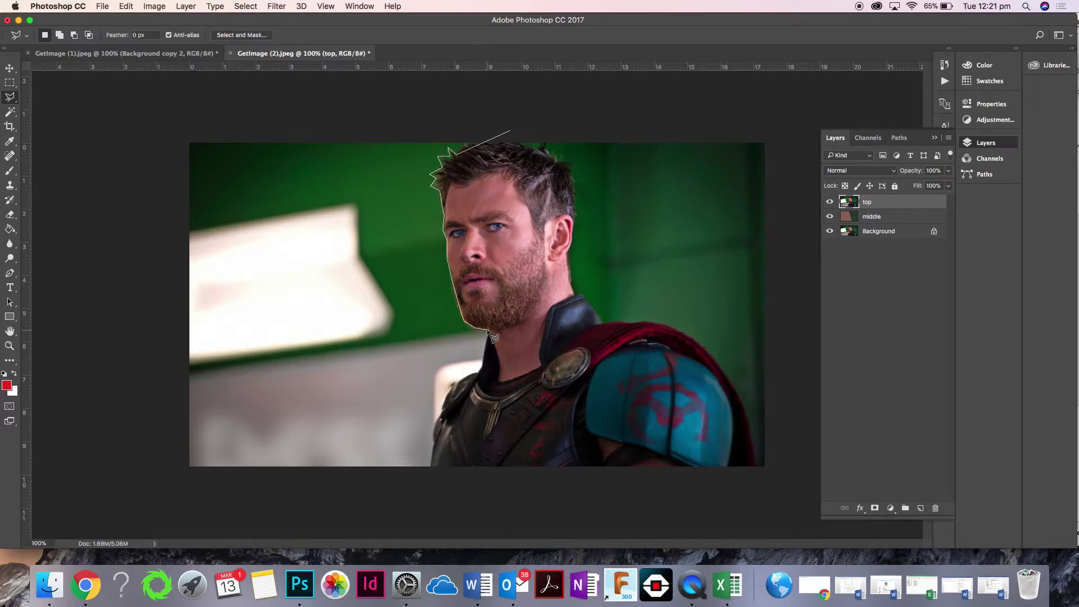
{"action": "left_click", "coordinate": [482, 371]}
{"action": "left_click", "coordinate": [455, 383]}
{"action": "left_click", "coordinate": [430, 444]}
{"action": "left_click", "coordinate": [429, 481]}
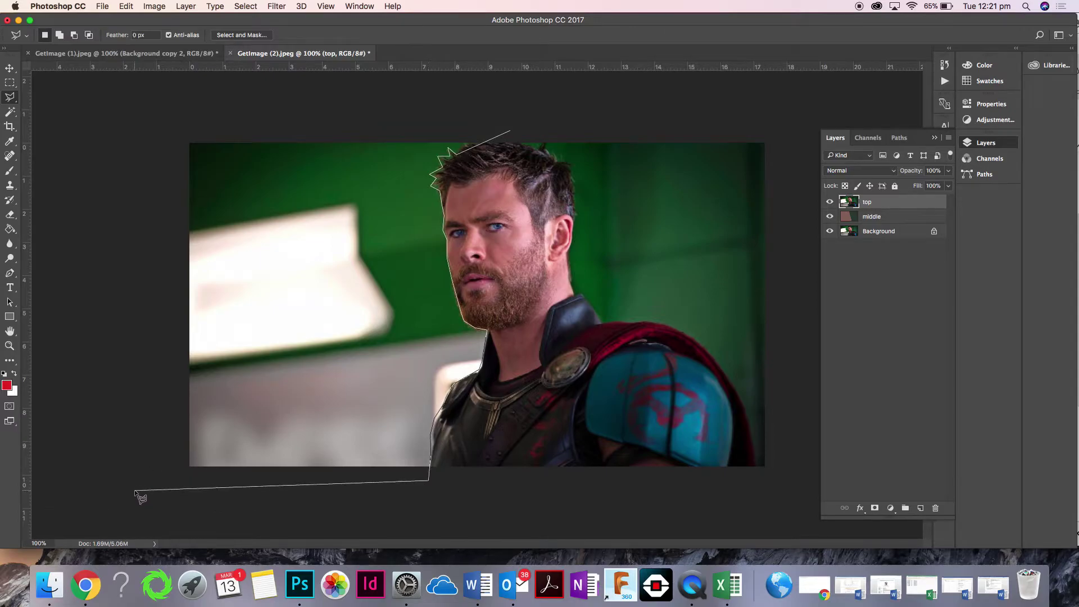
{"action": "left_click", "coordinate": [134, 490]}
{"action": "left_click", "coordinate": [129, 125]}
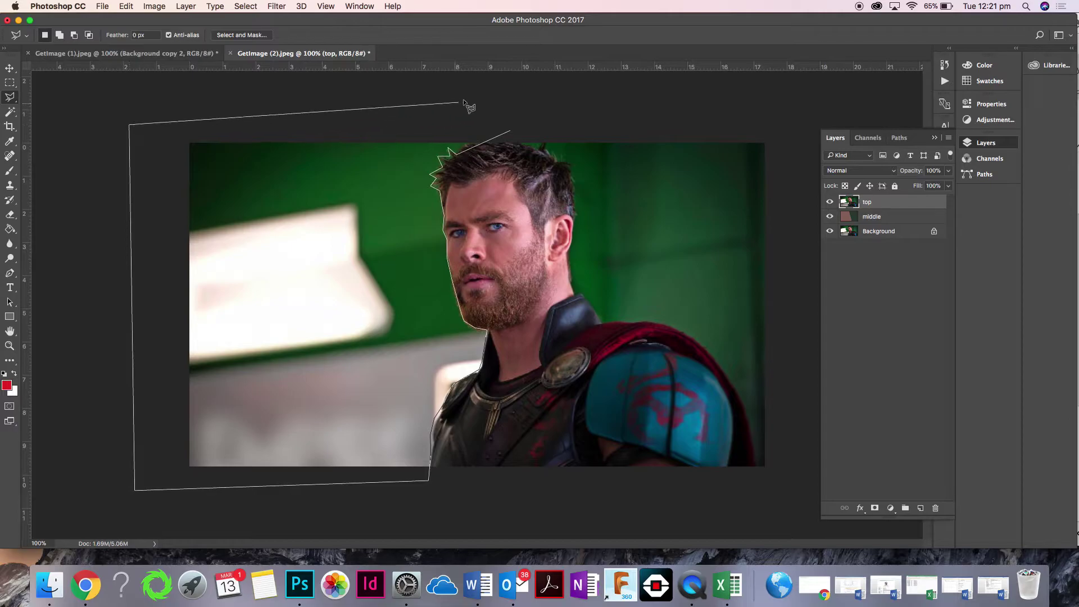
{"action": "double_click", "coordinate": [511, 103]}
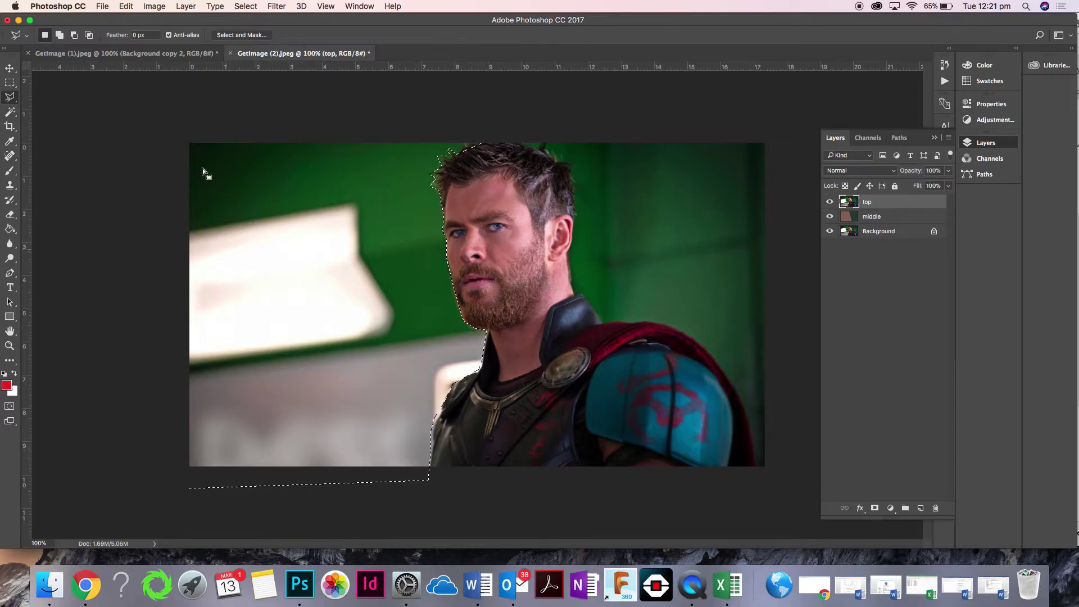
Cut the left background from the top layer and start outlining the right background along the hair.
{"action": "left_click", "coordinate": [127, 6]}
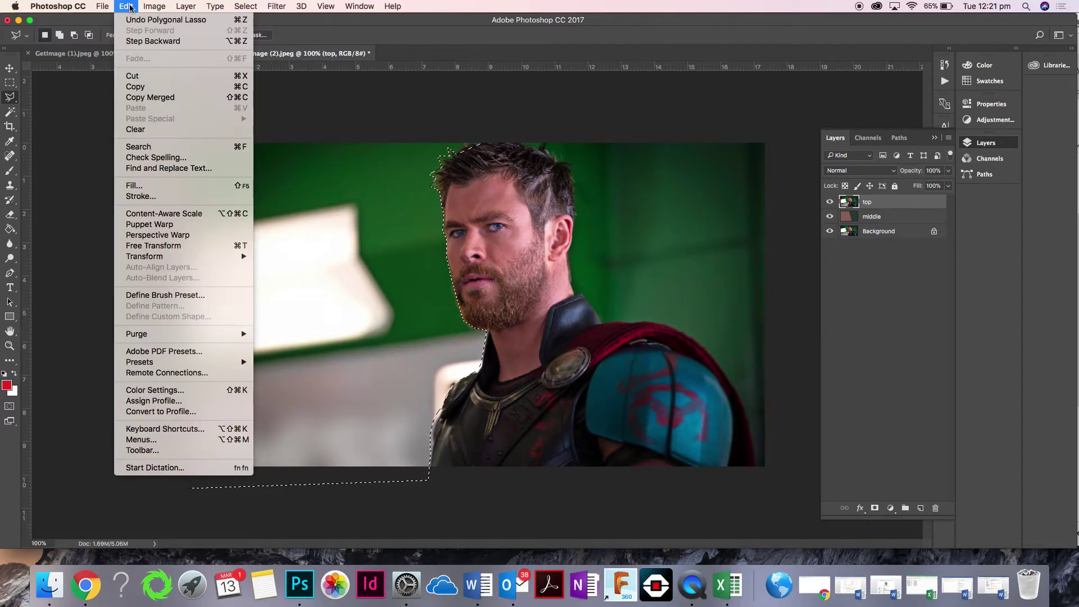
{"action": "left_click", "coordinate": [135, 76]}
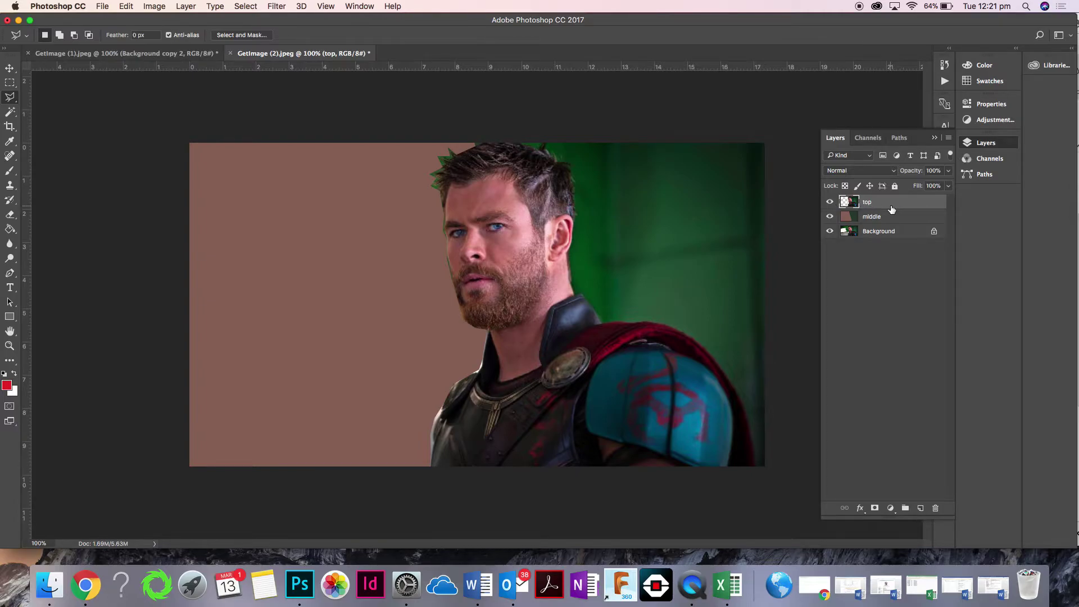
{"action": "left_click", "coordinate": [502, 132]}
{"action": "left_click", "coordinate": [522, 150]}
{"action": "left_click", "coordinate": [548, 161]}
{"action": "left_click", "coordinate": [569, 187]}
{"action": "left_click", "coordinate": [575, 213]}
{"action": "left_click", "coordinate": [568, 254]}
Finish the right-background outline along the collar and cape, then cut it away.
{"action": "left_click", "coordinate": [600, 319]}
{"action": "left_click", "coordinate": [642, 321]}
{"action": "left_click", "coordinate": [675, 326]}
{"action": "left_click", "coordinate": [708, 347]}
{"action": "left_click", "coordinate": [748, 404]}
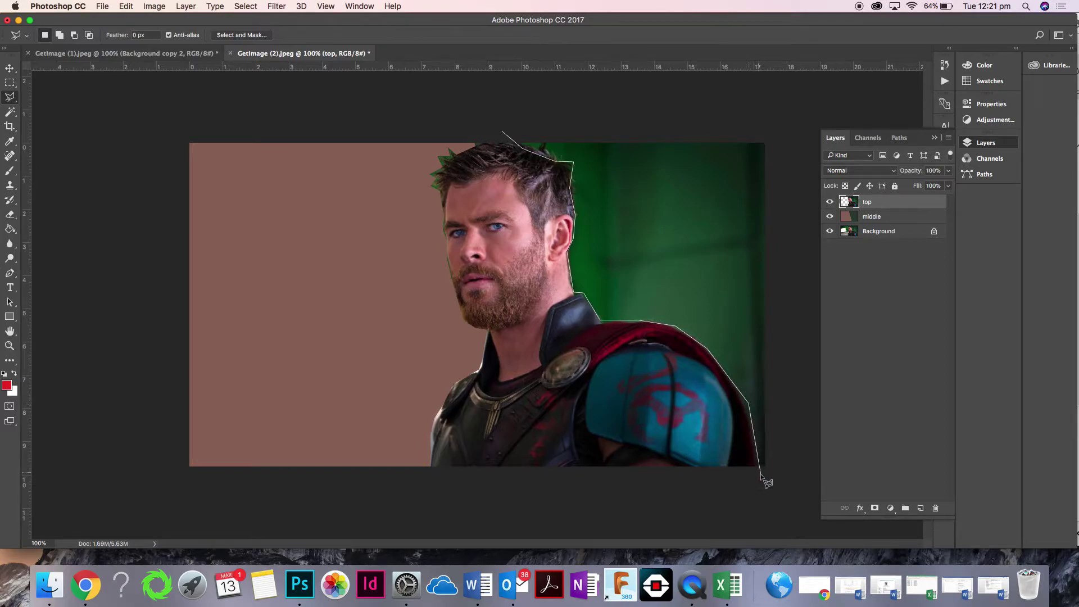
{"action": "left_click", "coordinate": [761, 474]}
{"action": "left_click", "coordinate": [780, 454]}
{"action": "left_click", "coordinate": [791, 110]}
{"action": "double_click", "coordinate": [536, 110]}
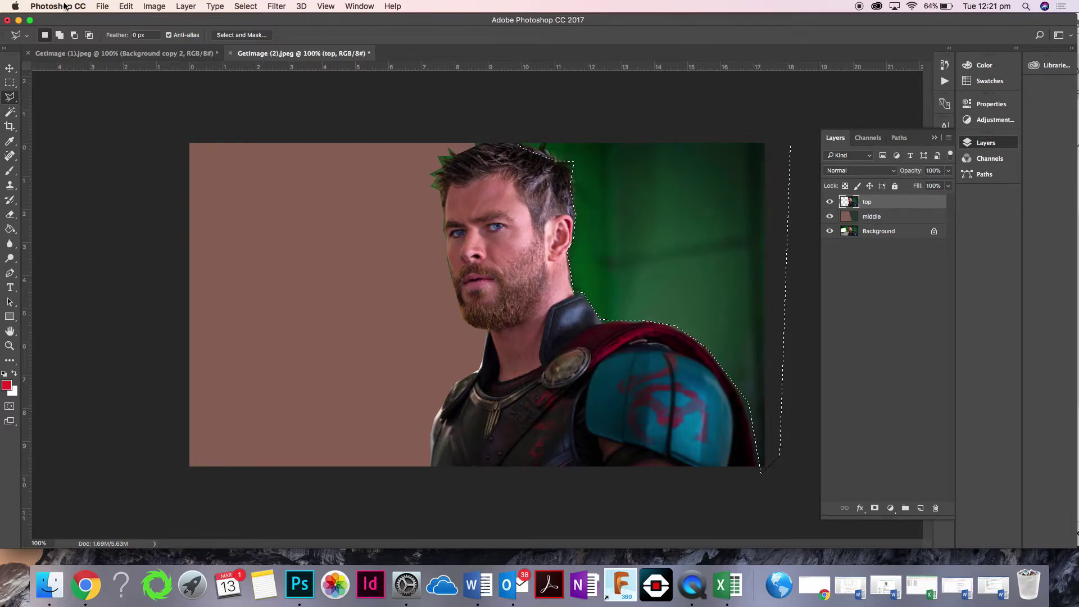
{"action": "left_click", "coordinate": [127, 4]}
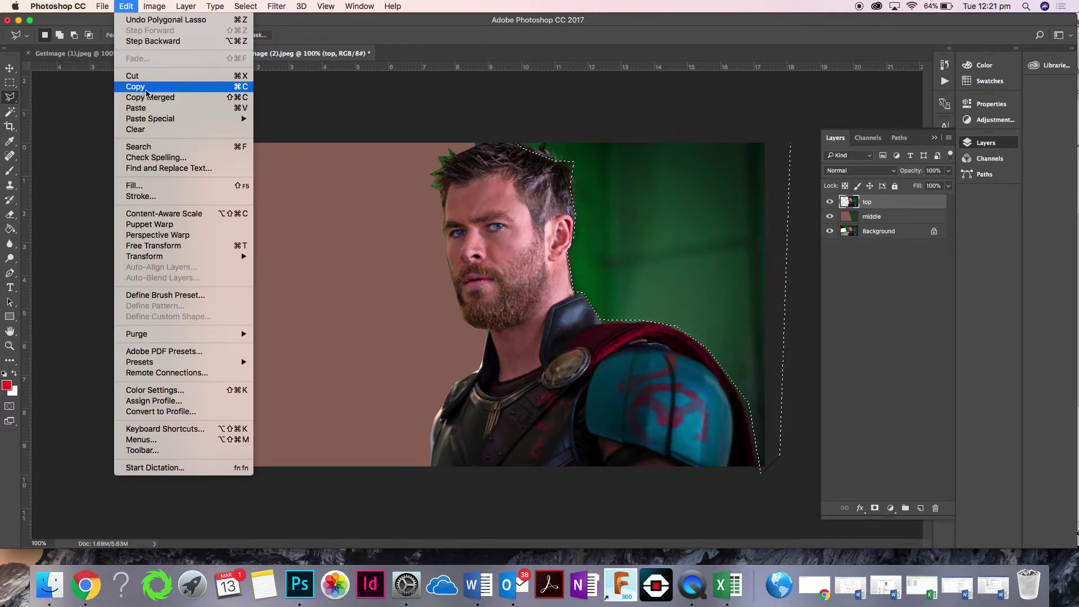
{"action": "left_click", "coordinate": [155, 79]}
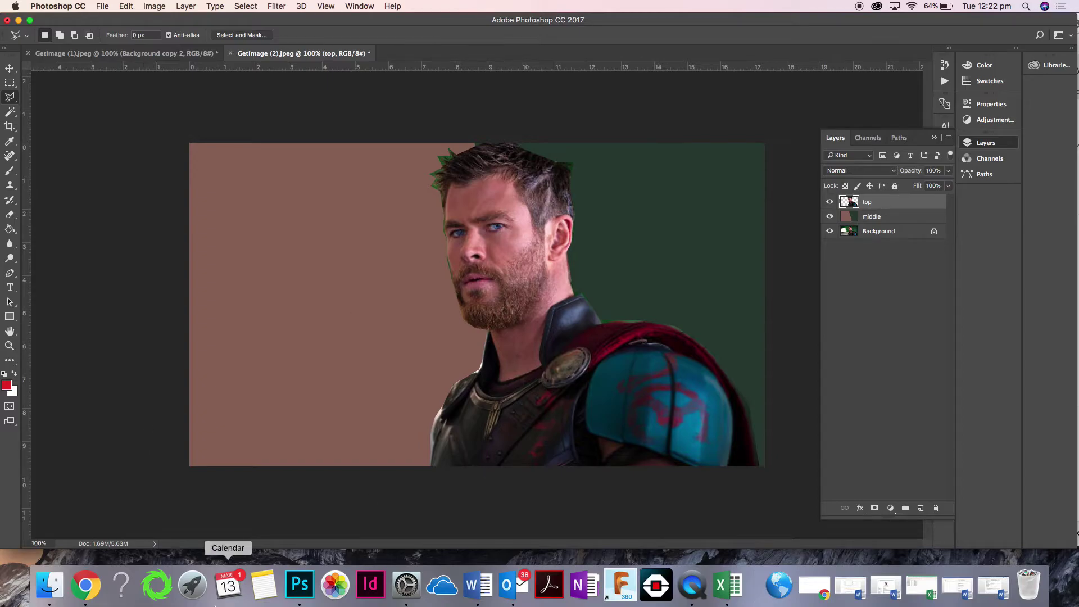
In Chrome's polygon photoshop image results, scroll through the low-poly sunglasses portrait preview.
{"action": "left_click", "coordinate": [100, 587]}
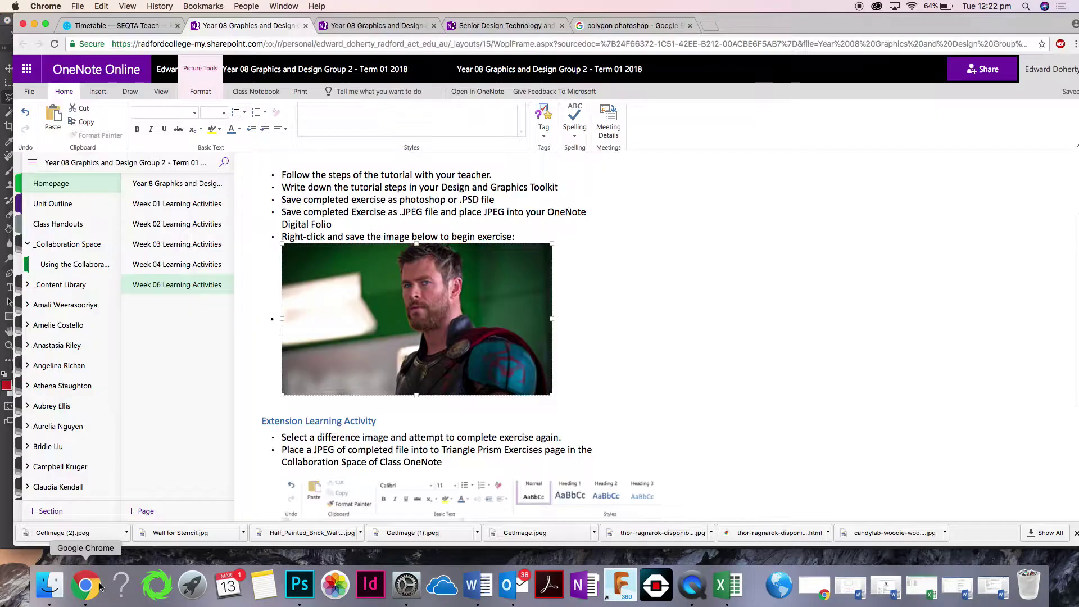
{"action": "left_click", "coordinate": [621, 28]}
{"action": "scroll", "coordinate": [469, 261], "scroll_direction": "up", "scroll_amount": 5}
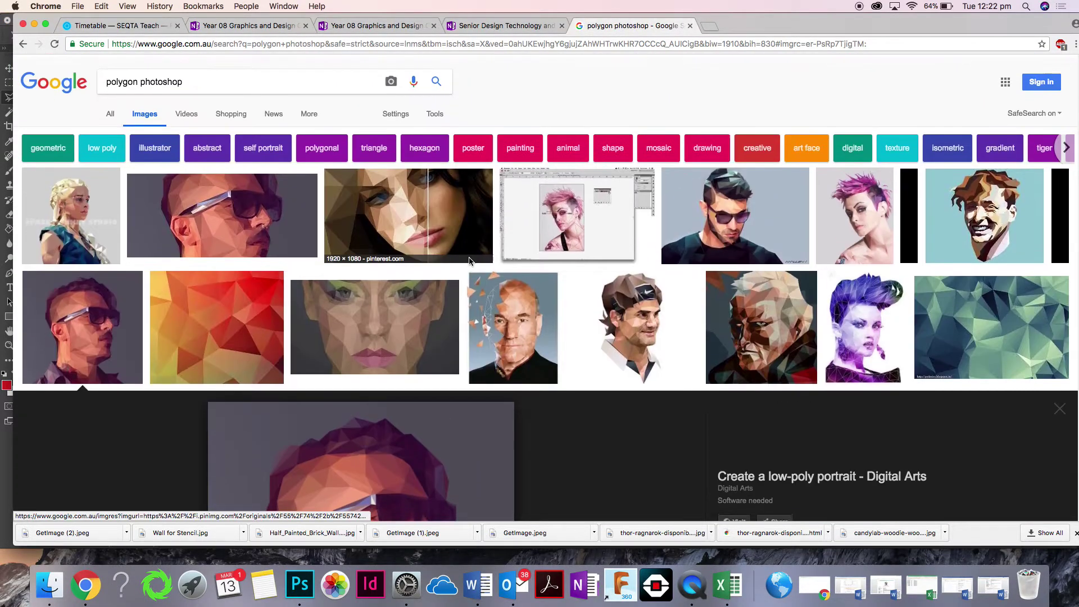
{"action": "scroll", "coordinate": [300, 341], "scroll_direction": "down", "scroll_amount": 2}
{"action": "scroll", "coordinate": [299, 342], "scroll_direction": "down", "scroll_amount": 3}
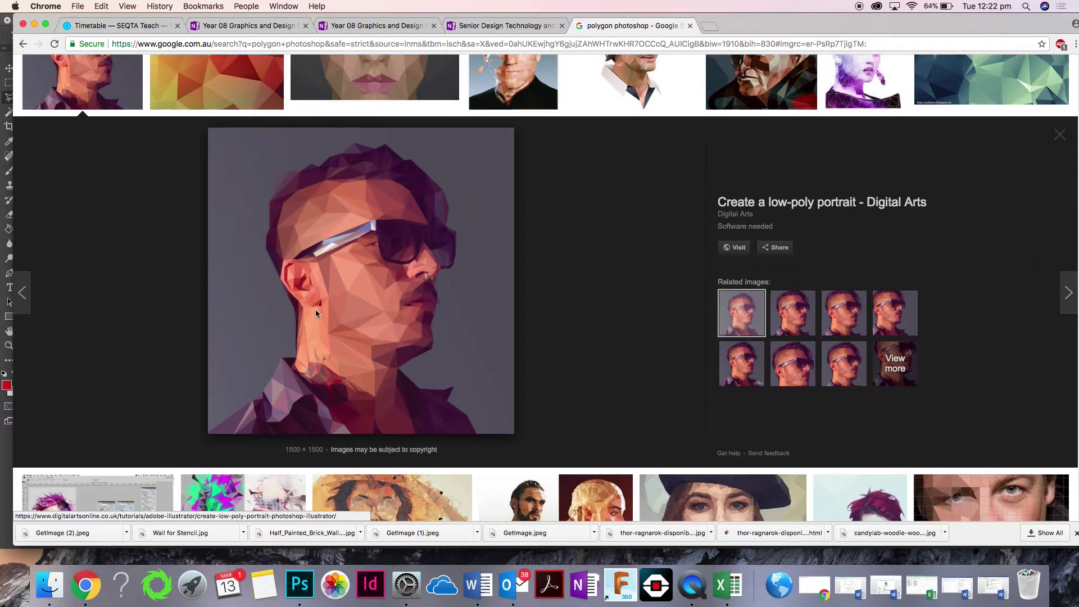
{"action": "scroll", "coordinate": [394, 328], "scroll_direction": "down", "scroll_amount": 3}
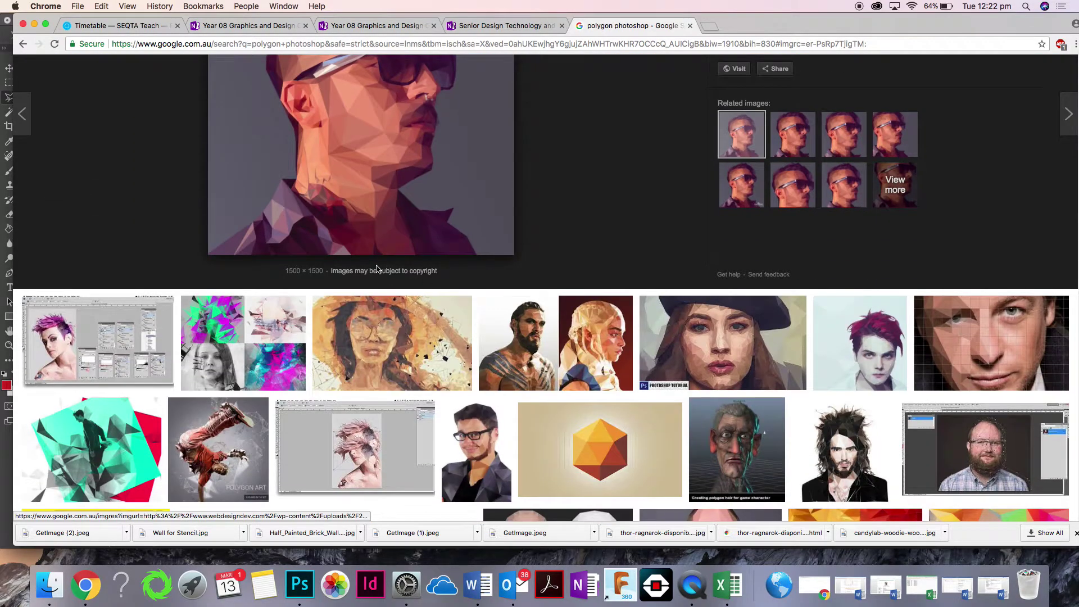
{"action": "scroll", "coordinate": [380, 273], "scroll_direction": "up", "scroll_amount": 2}
{"action": "scroll", "coordinate": [381, 222], "scroll_direction": "up", "scroll_amount": 1}
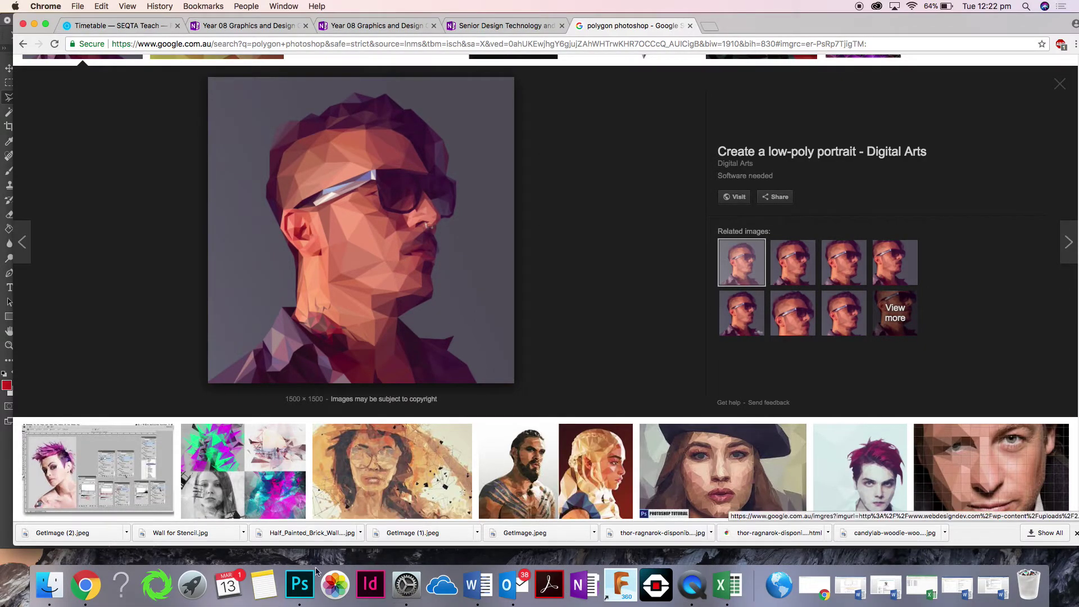
Back in Photoshop, zoom in on Thor's face to 300% with the Zoom tool.
{"action": "left_click", "coordinate": [310, 588]}
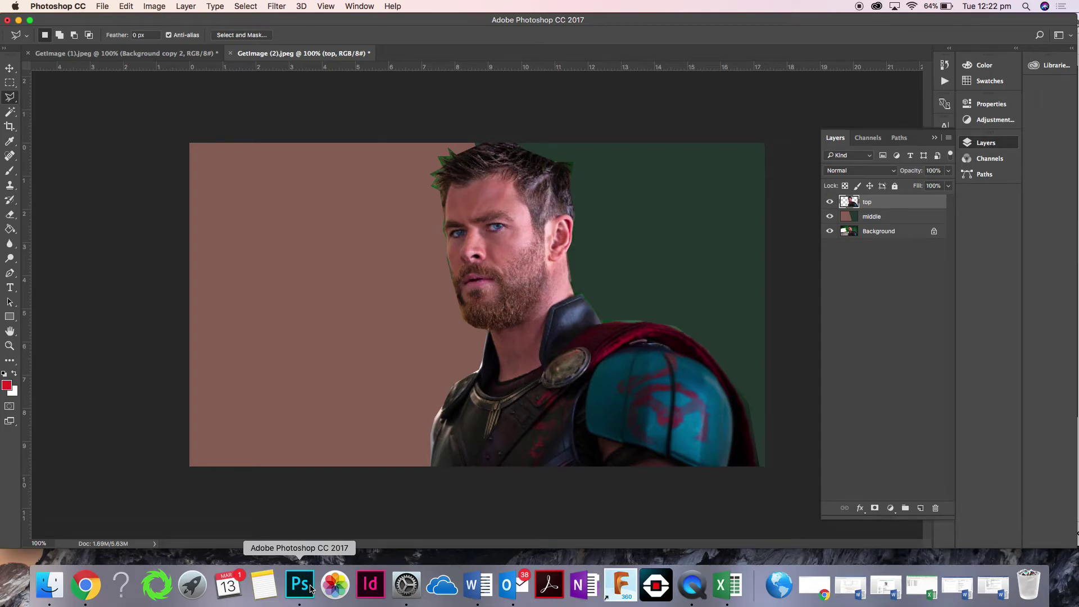
{"action": "left_click", "coordinate": [10, 345]}
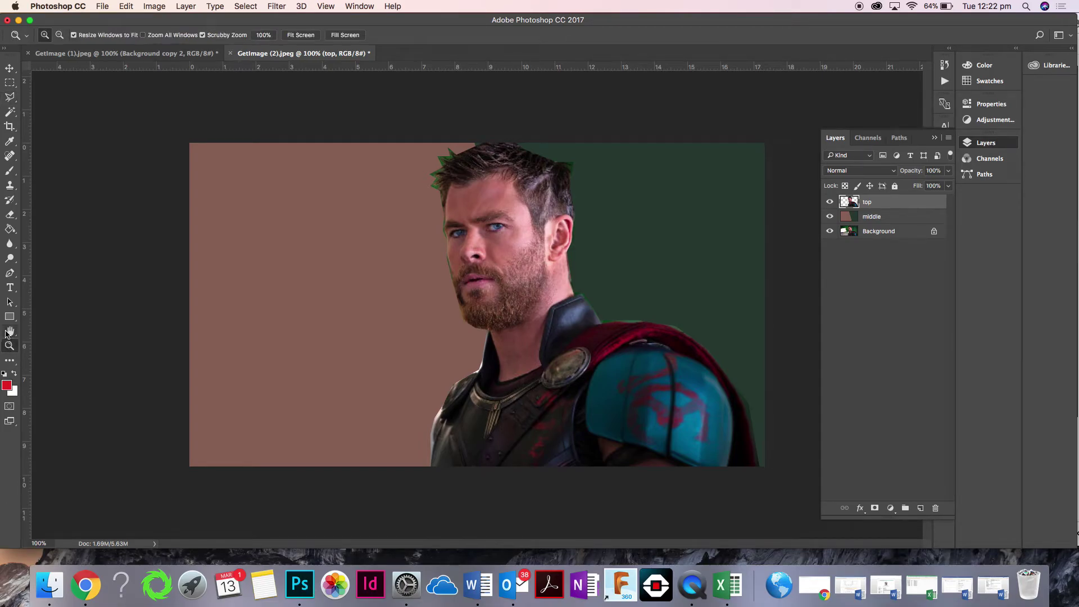
{"action": "scroll", "coordinate": [8, 340], "scroll_direction": "up", "scroll_amount": 3}
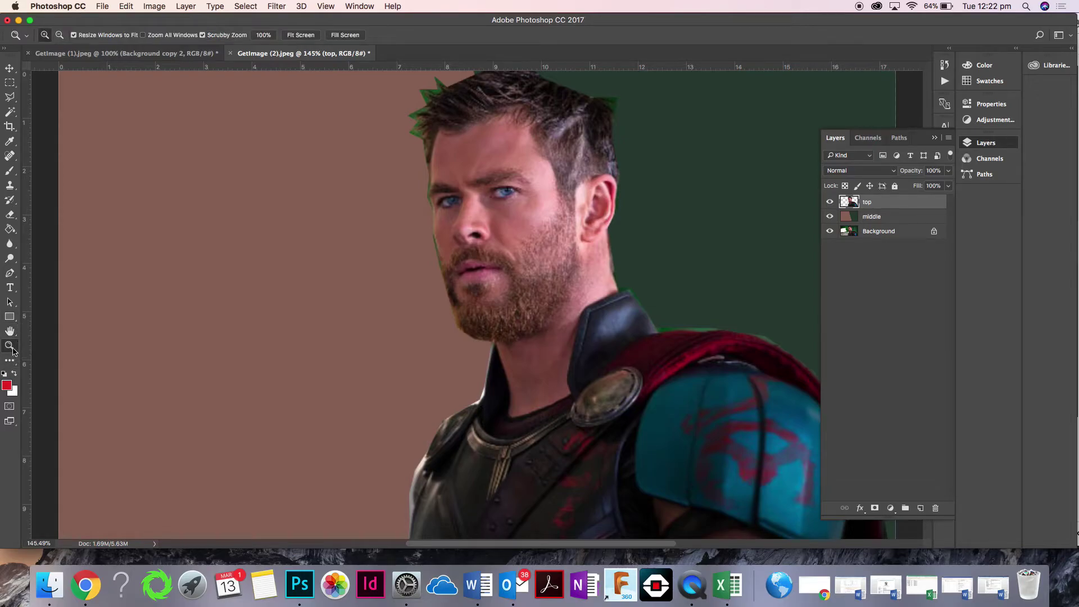
{"action": "left_click", "coordinate": [498, 154]}
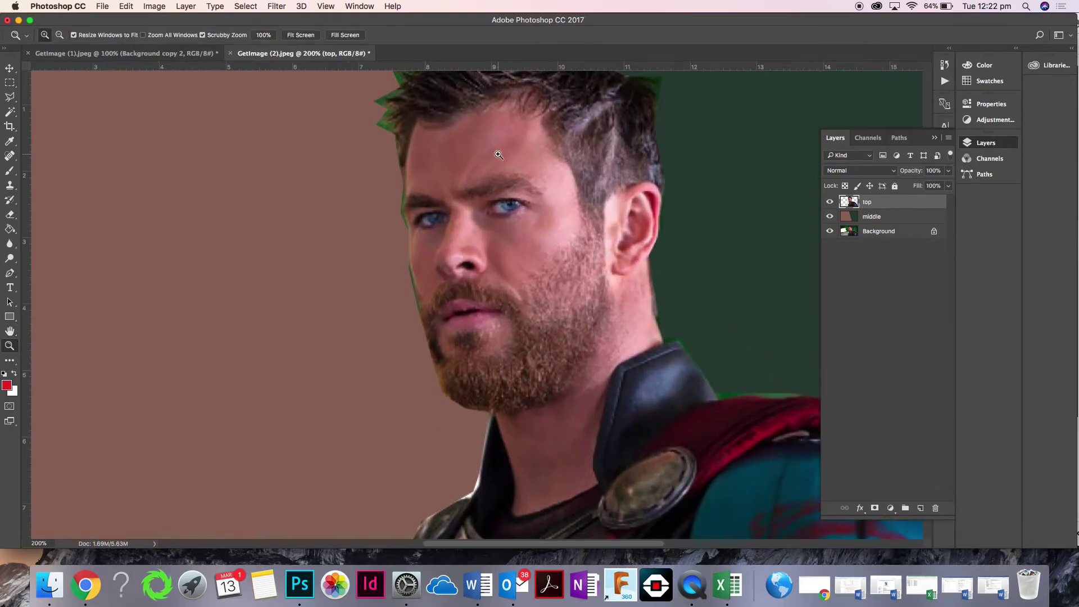
{"action": "left_click", "coordinate": [498, 155]}
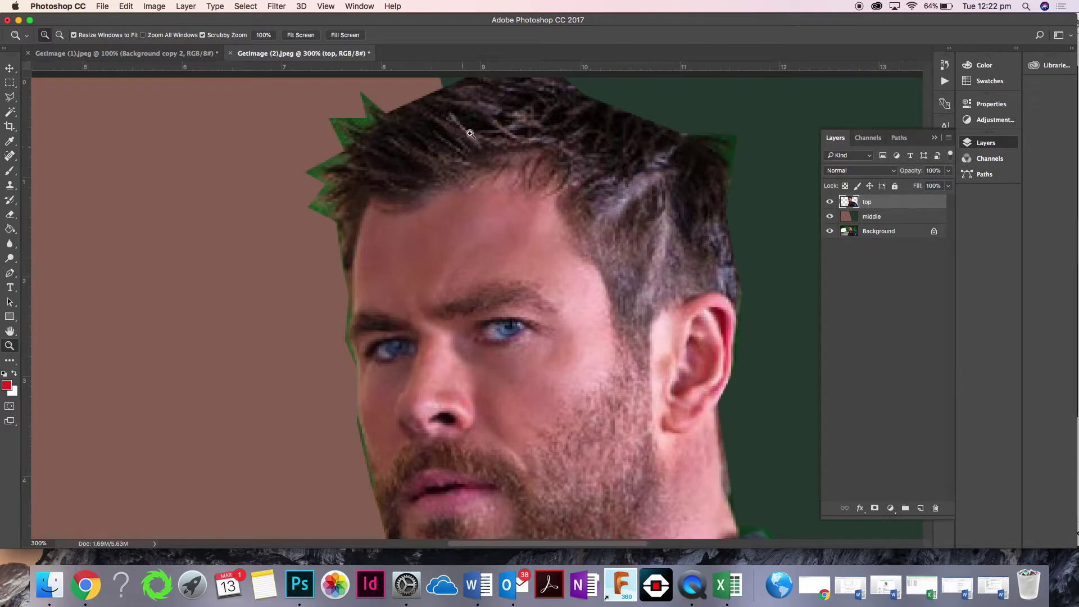
Average a Polygonal Lasso triangle over the eye into one flat colour, then deselect.
{"action": "left_click", "coordinate": [12, 97]}
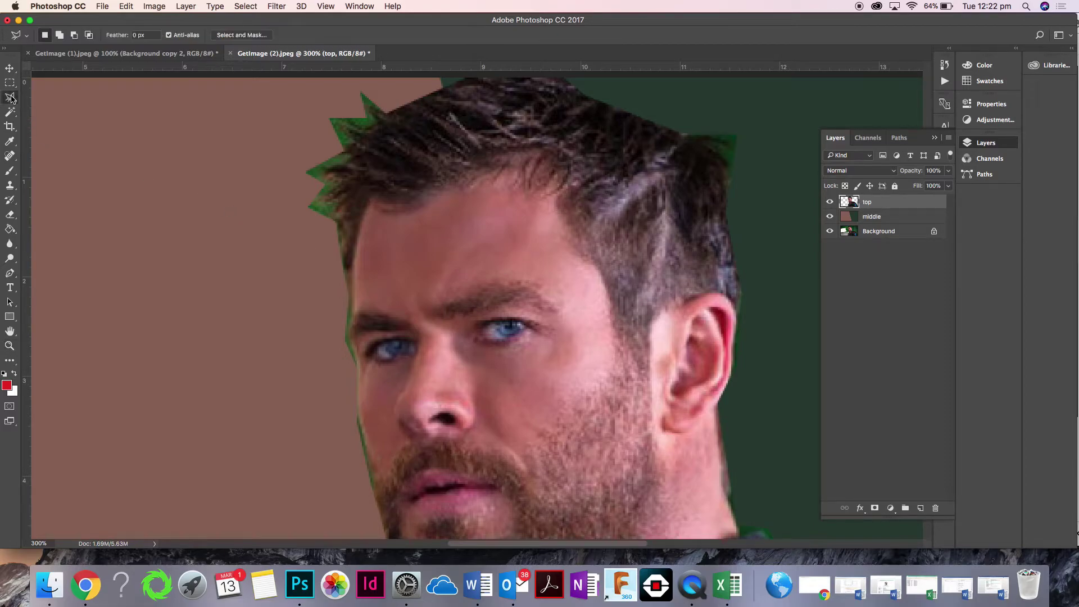
{"action": "left_click", "coordinate": [551, 291]}
{"action": "double_click", "coordinate": [555, 331]}
{"action": "left_click", "coordinate": [275, 7]}
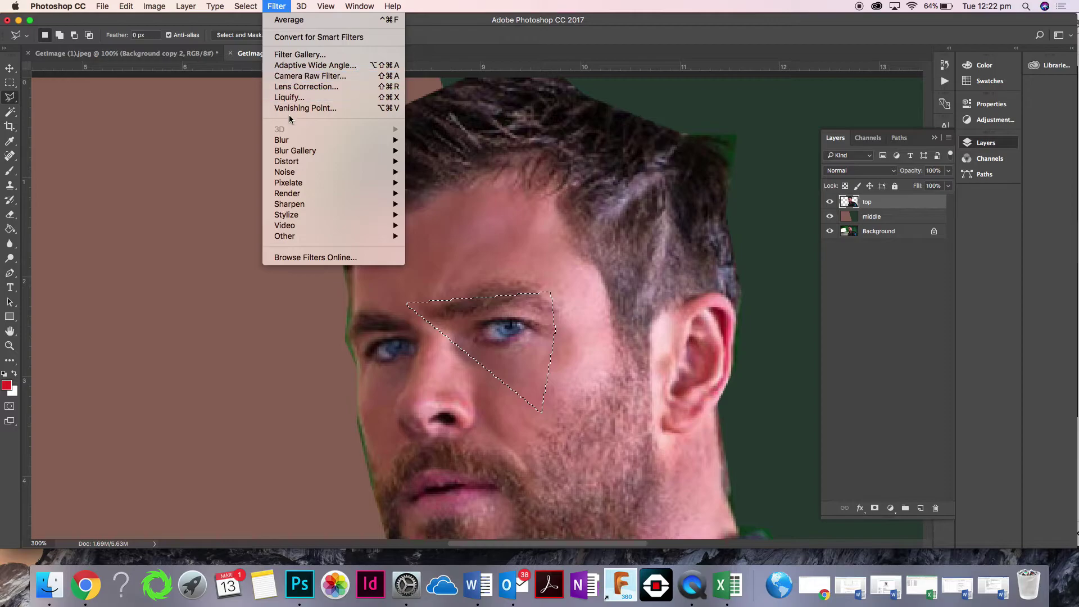
{"action": "mouse_move", "coordinate": [295, 139]}
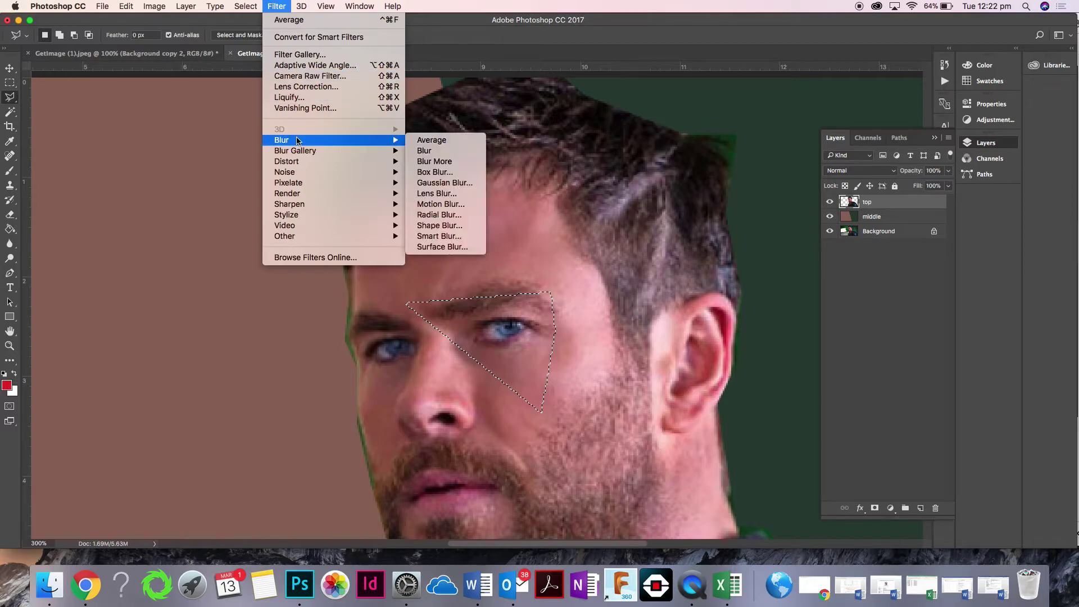
{"action": "left_click", "coordinate": [433, 142]}
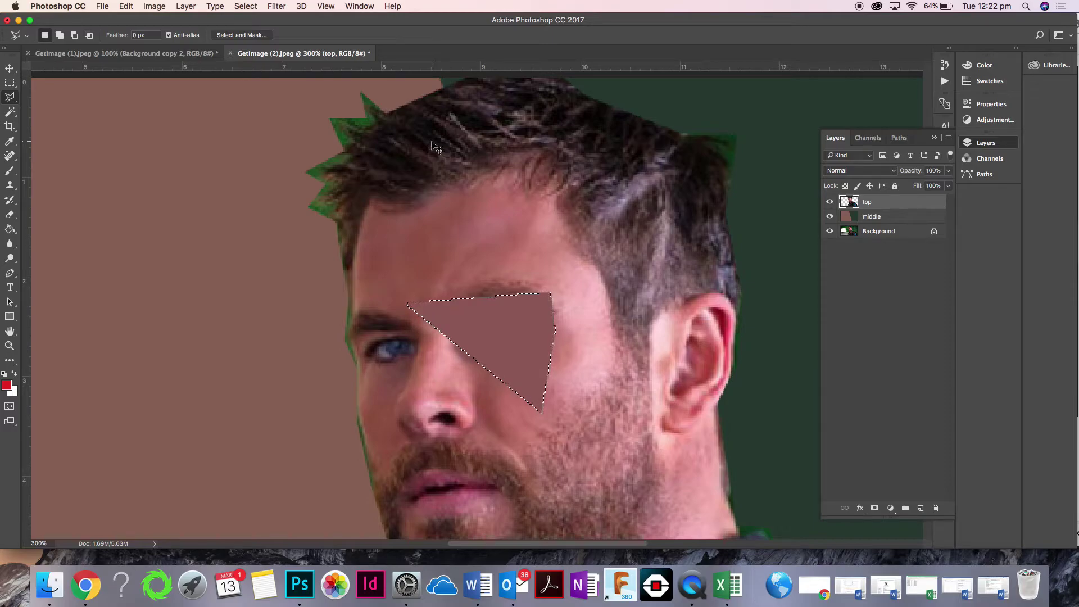
{"action": "key", "text": "super+d"}
Revert to the Cut Pixels state in the History panel, removing the eye triangle.
{"action": "left_click", "coordinate": [944, 65]}
{"action": "left_click", "coordinate": [875, 199]}
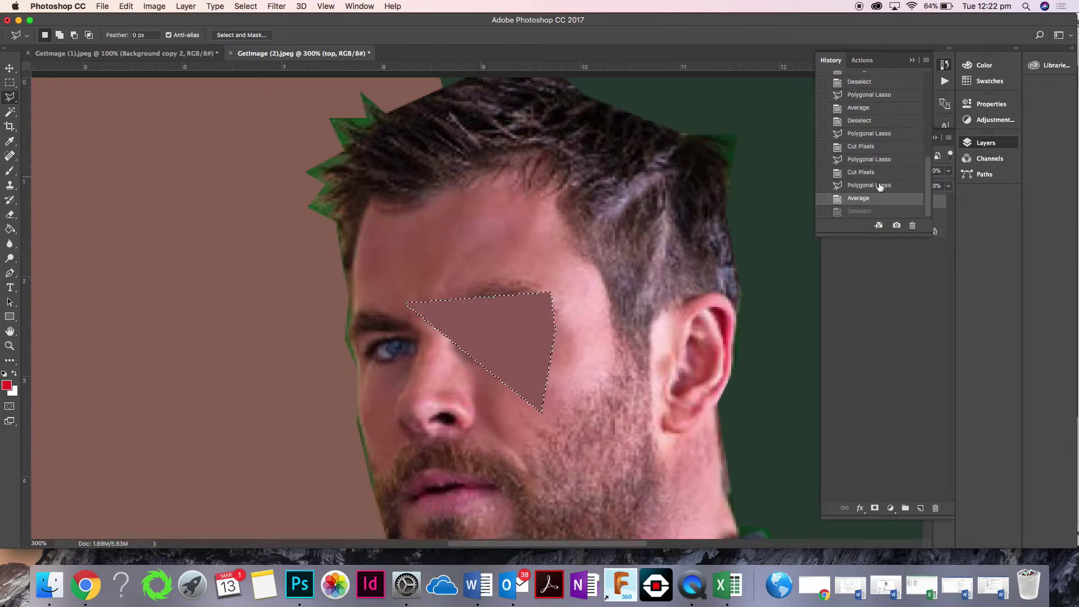
{"action": "left_click", "coordinate": [879, 186]}
{"action": "left_click", "coordinate": [944, 71]}
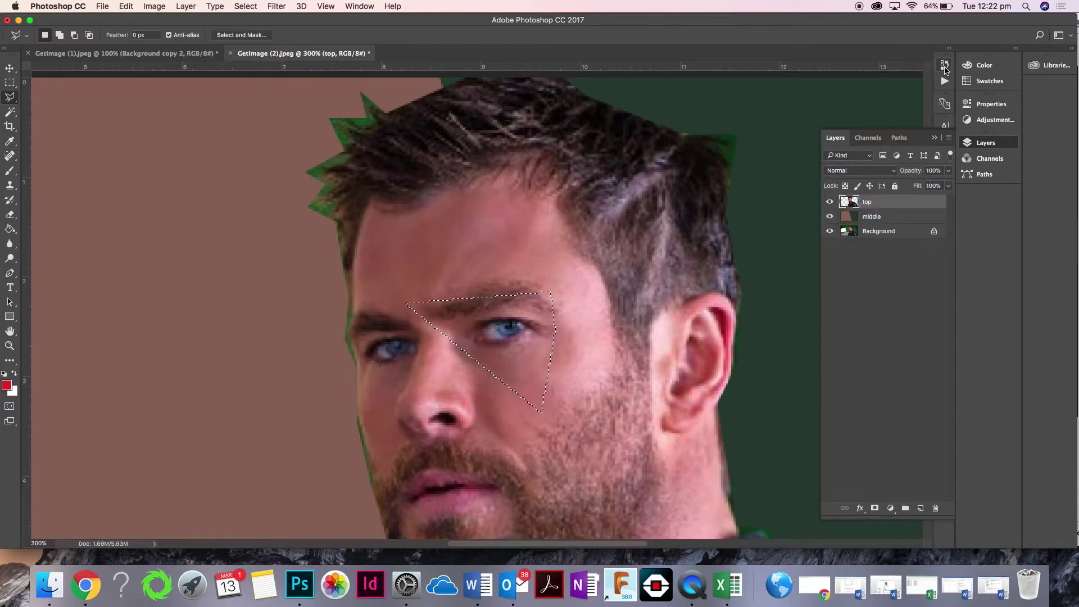
{"action": "left_click", "coordinate": [944, 67]}
{"action": "left_click", "coordinate": [877, 173]}
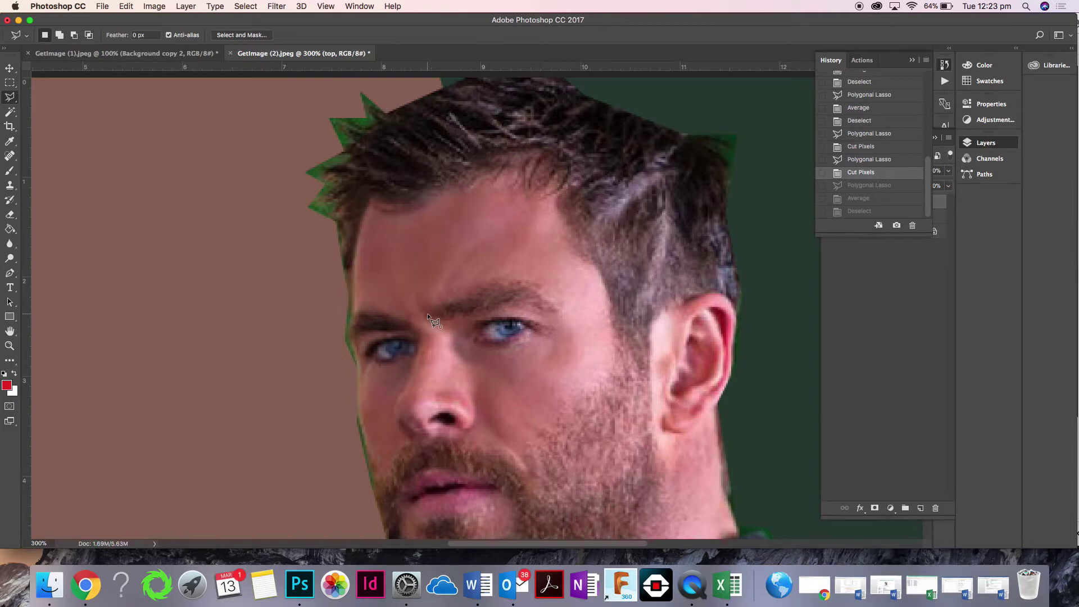
Flatten the eyebrow selection to its averaged brown with Blur > Average, then deselect.
{"action": "left_click", "coordinate": [530, 282]}
{"action": "left_click", "coordinate": [427, 310]}
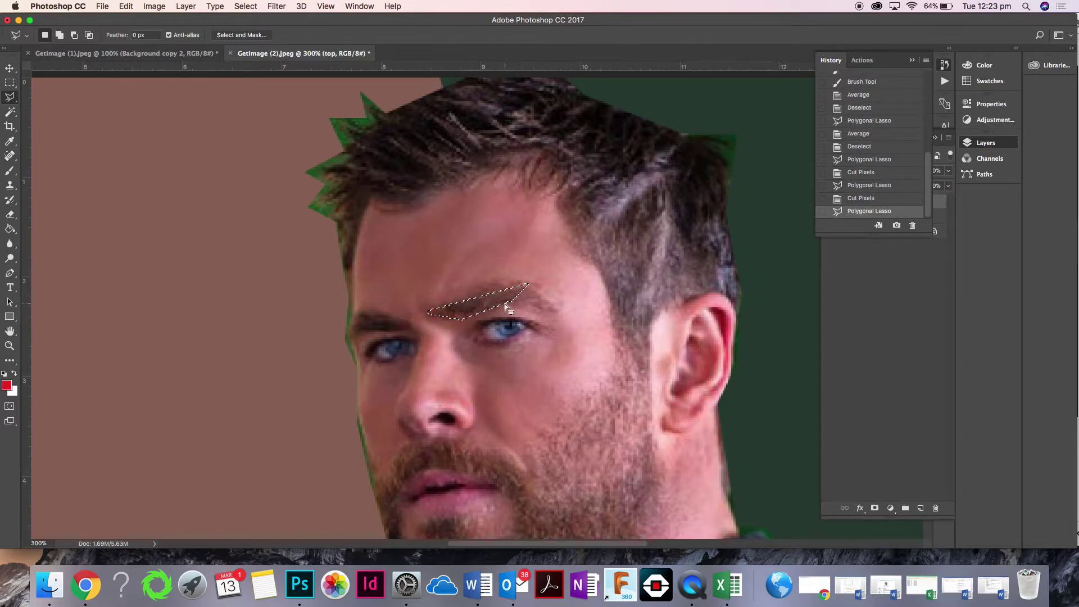
{"action": "left_click", "coordinate": [281, 6]}
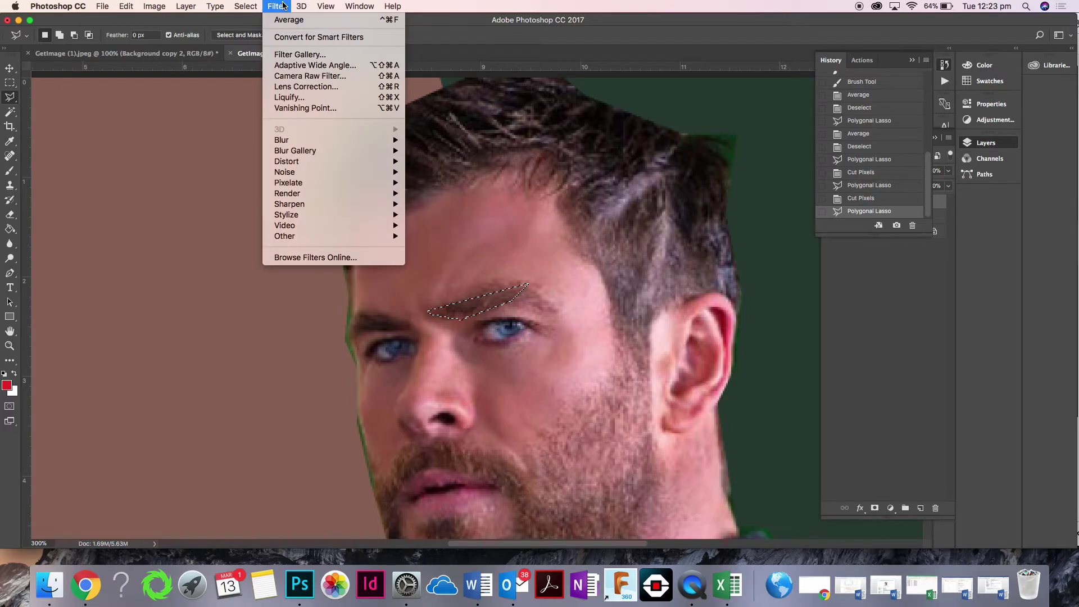
{"action": "mouse_move", "coordinate": [387, 145]}
{"action": "left_click", "coordinate": [439, 141]}
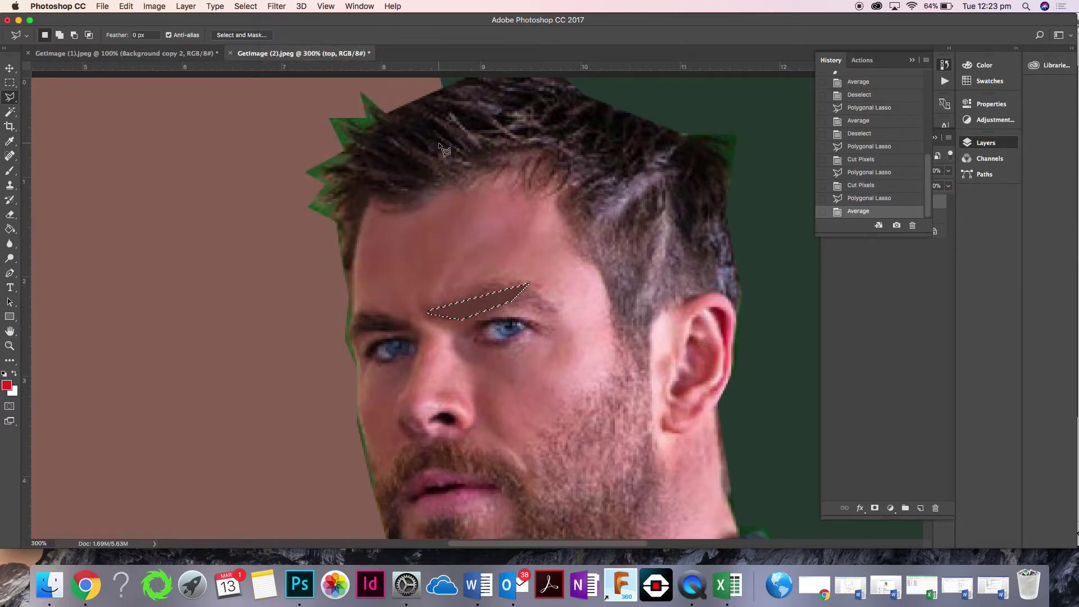
{"action": "key", "text": "super+d"}
Average a triangle at the brow's outer tip into flat brown, then deselect.
{"action": "left_click", "coordinate": [503, 301]}
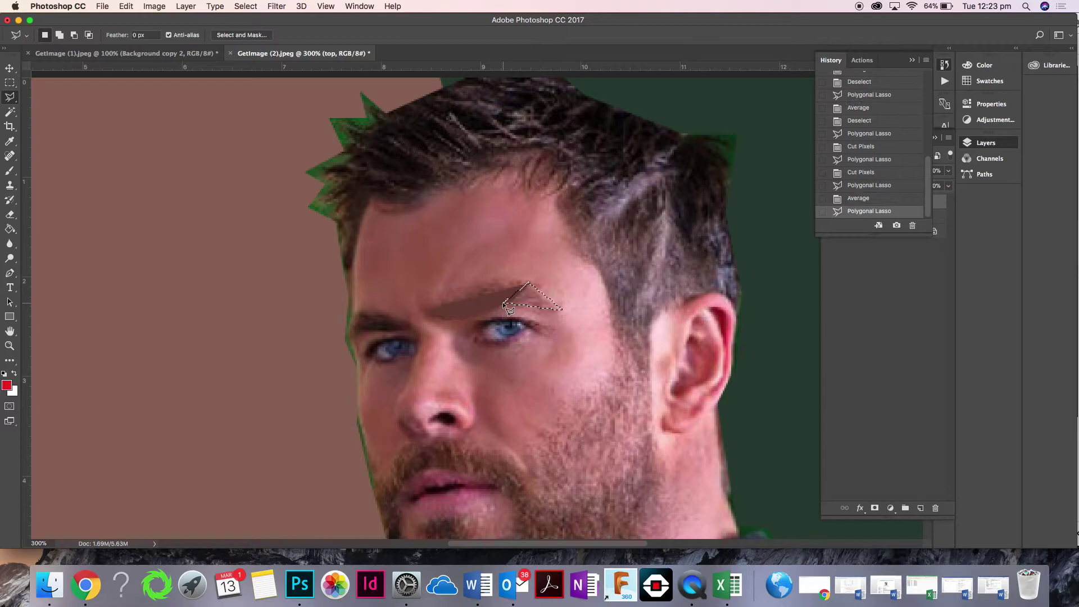
{"action": "left_click", "coordinate": [277, 6]}
{"action": "mouse_move", "coordinate": [308, 140]}
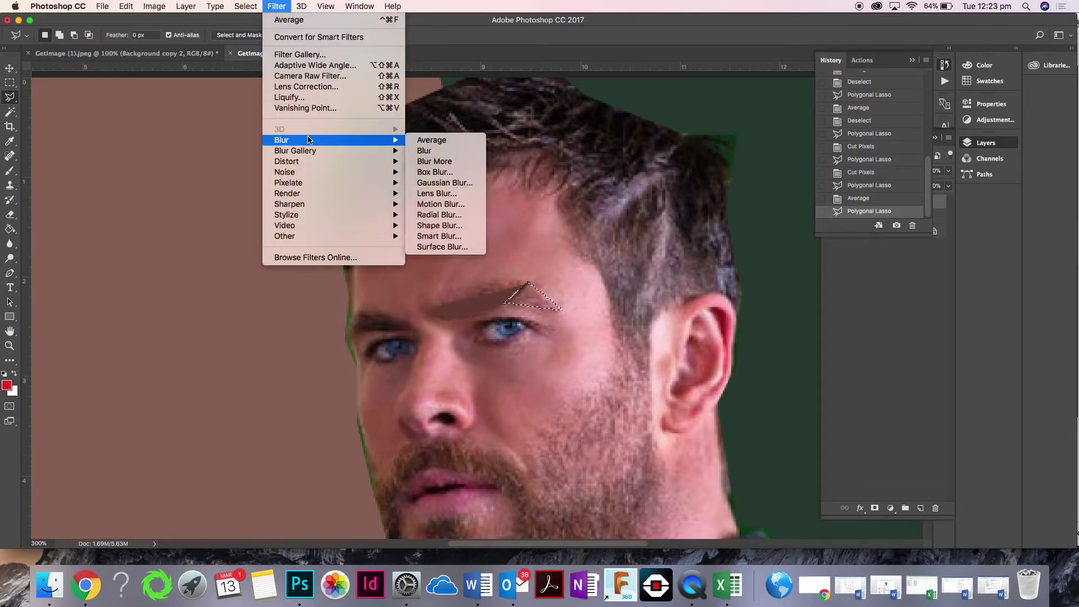
{"action": "left_click", "coordinate": [431, 141]}
{"action": "key", "text": "super+d"}
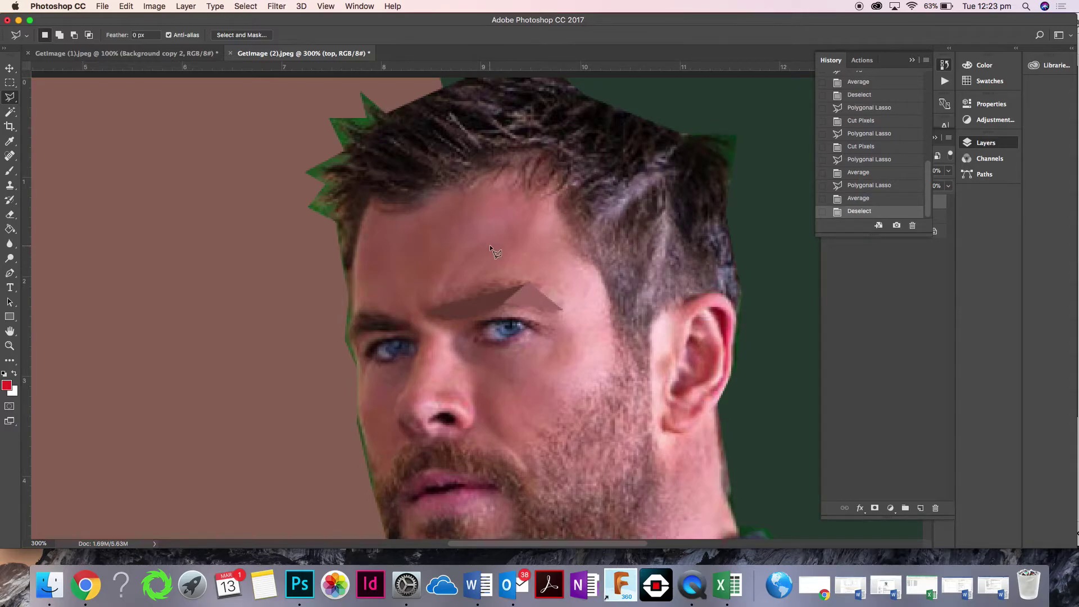
Average a forehead shape between hairline and eyebrow into flat skin colour, then deselect.
{"action": "left_click", "coordinate": [510, 169]}
{"action": "left_click", "coordinate": [427, 310]}
{"action": "left_click", "coordinate": [531, 282]}
{"action": "double_click", "coordinate": [559, 177]}
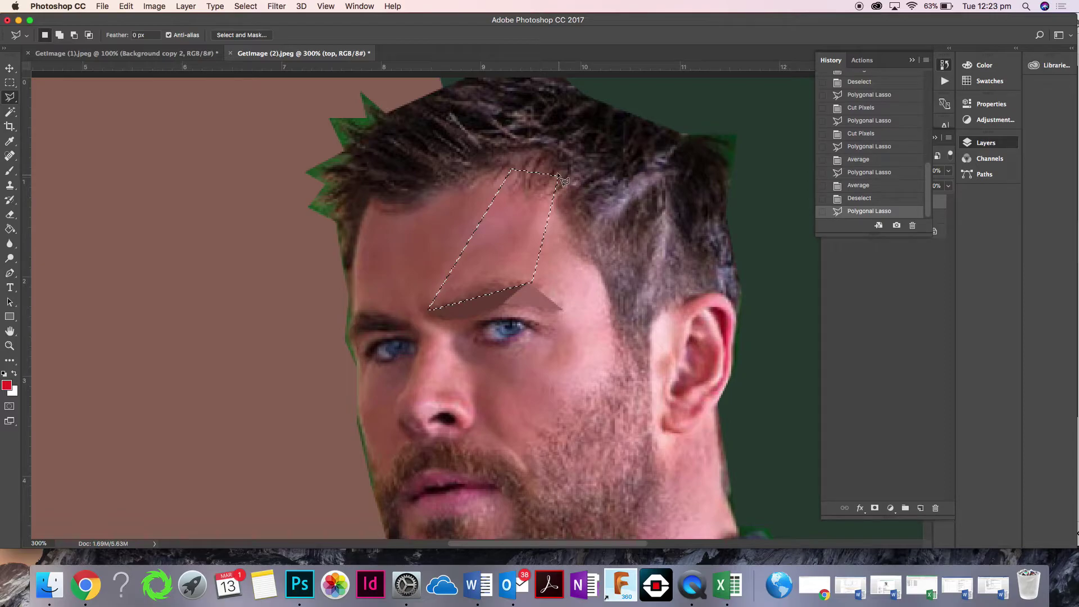
{"action": "left_click", "coordinate": [276, 7]}
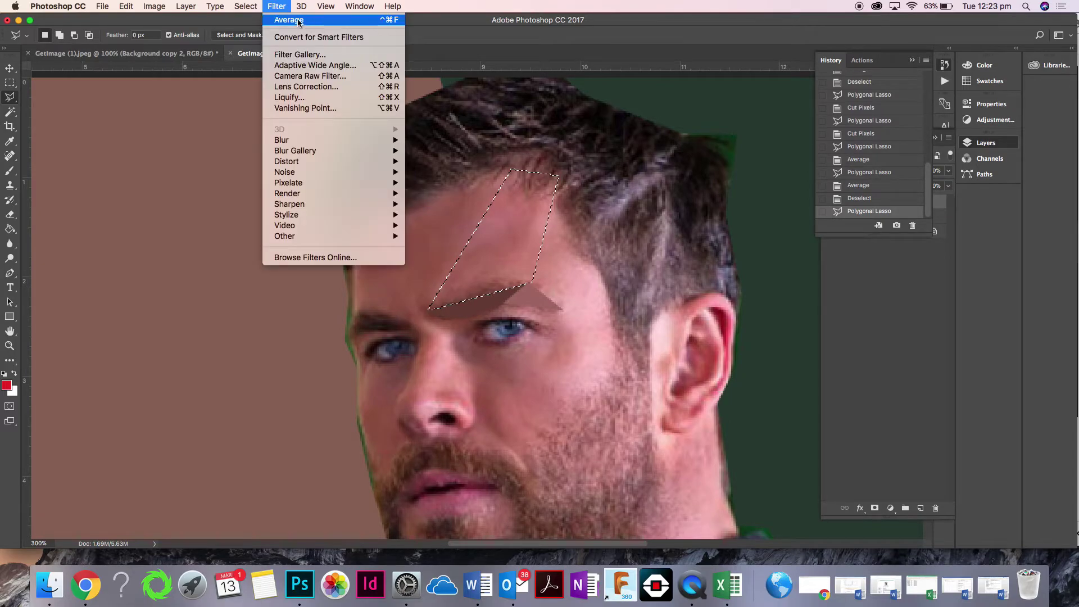
{"action": "left_click", "coordinate": [315, 21]}
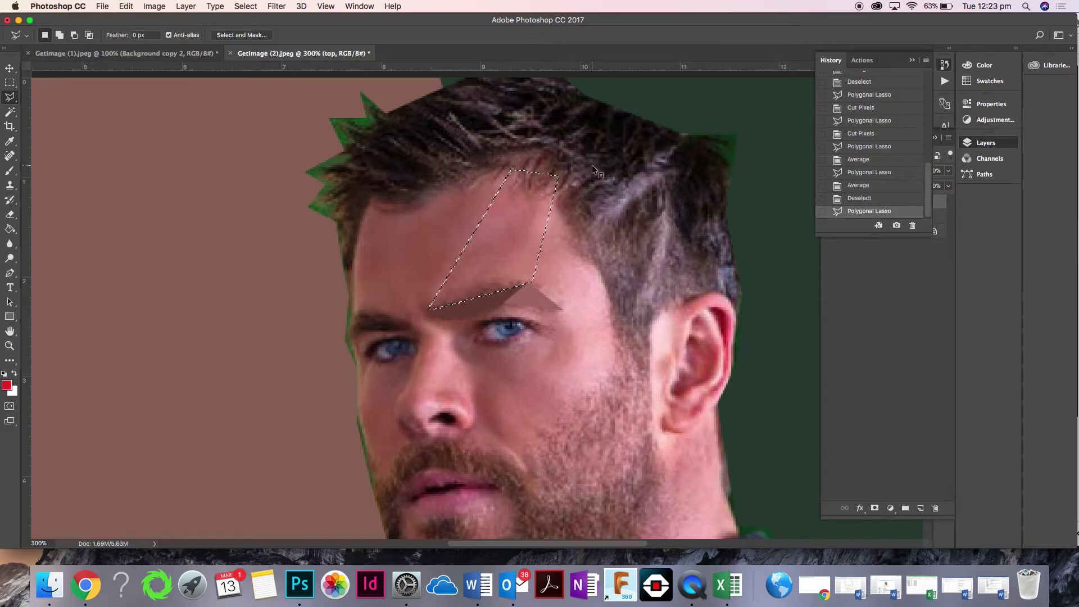
{"action": "key", "text": "super+f"}
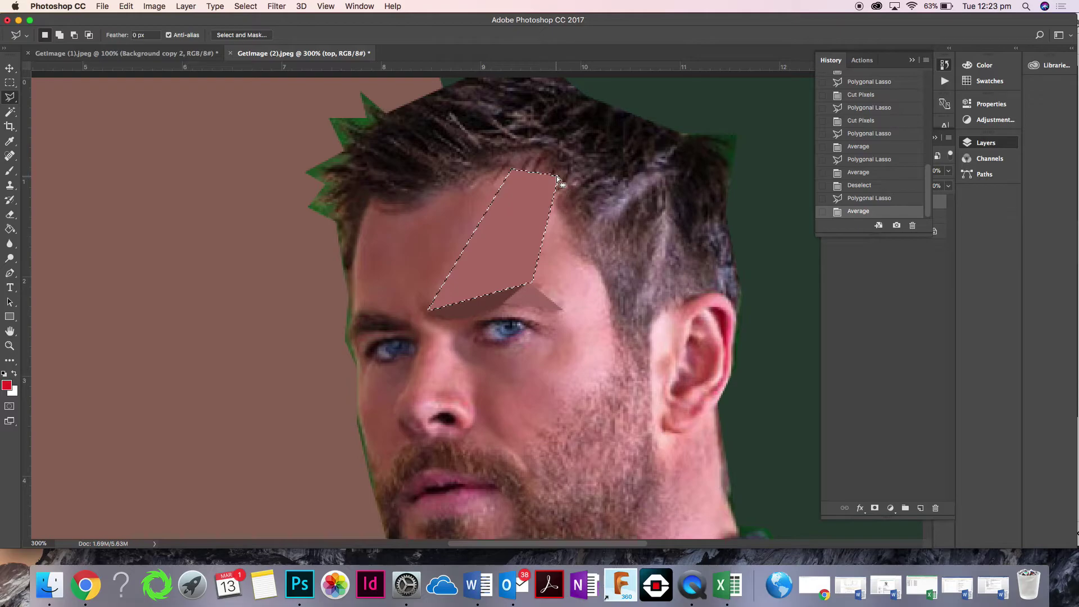
{"action": "key", "text": "super+d"}
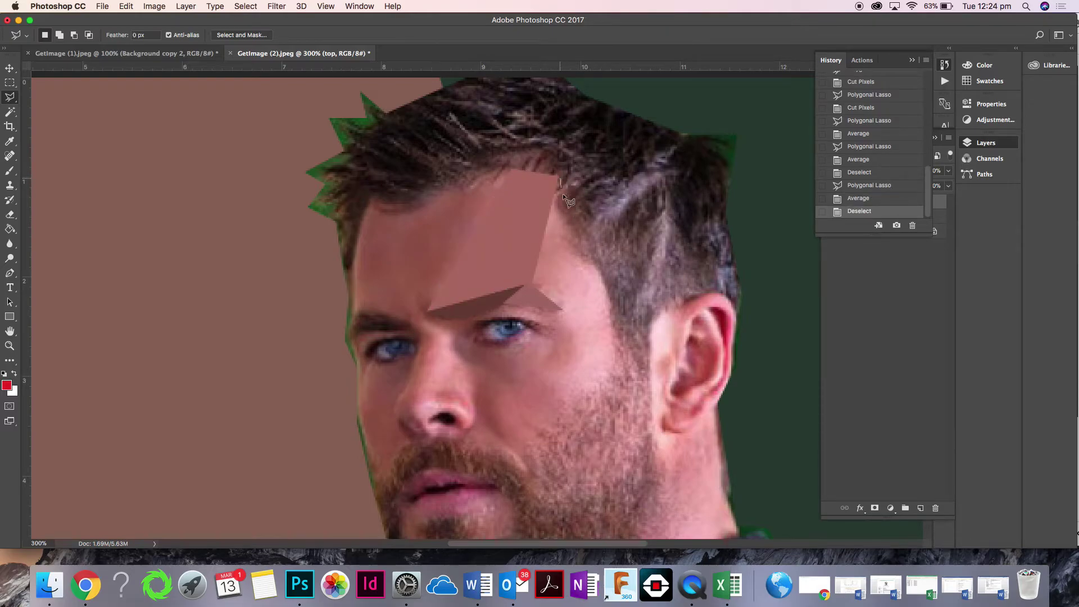
Flatten a forehead triangle and a temple triangle by reapplying Average with Cmd+F.
{"action": "left_click", "coordinate": [601, 275]}
{"action": "double_click", "coordinate": [525, 282]}
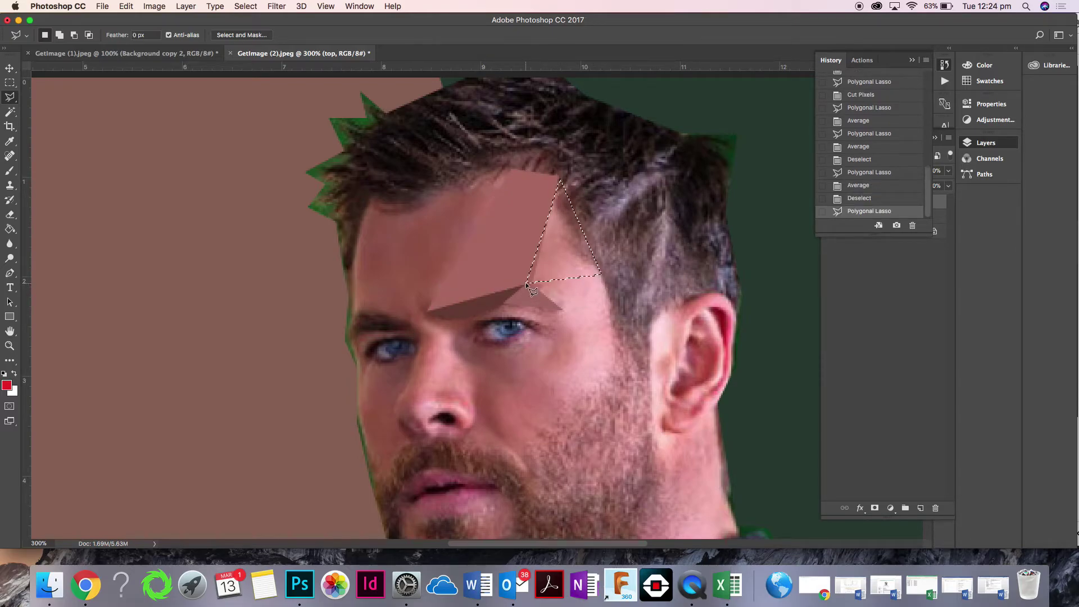
{"action": "key", "text": "super+f"}
{"action": "key", "text": "super+d"}
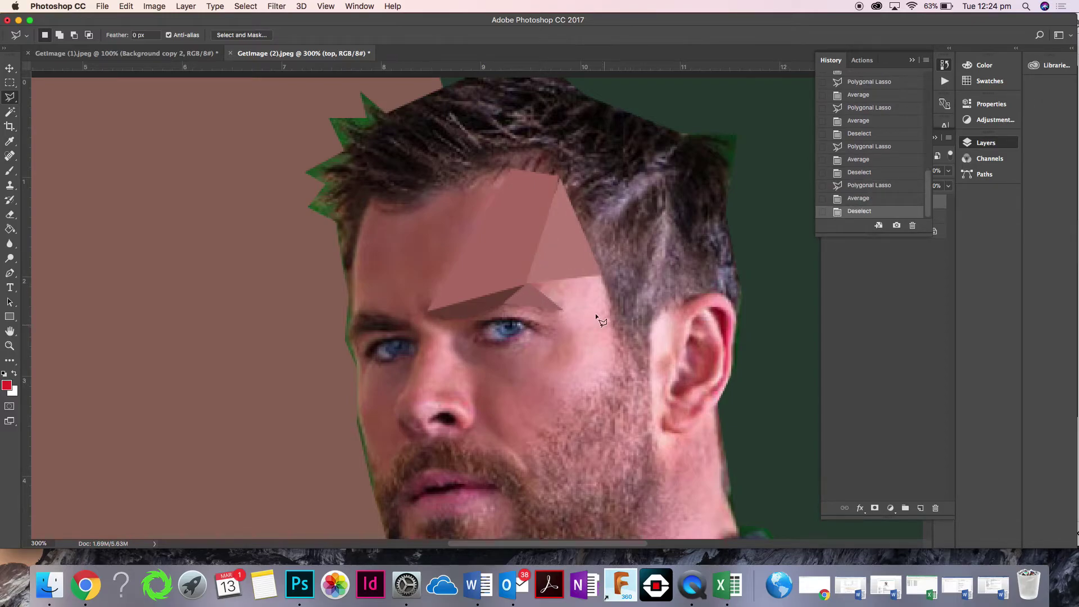
{"action": "left_click", "coordinate": [603, 274]}
{"action": "left_click", "coordinate": [526, 282]}
{"action": "left_click", "coordinate": [618, 347]}
{"action": "key", "text": "Return"}
{"action": "key", "text": "super+f"}
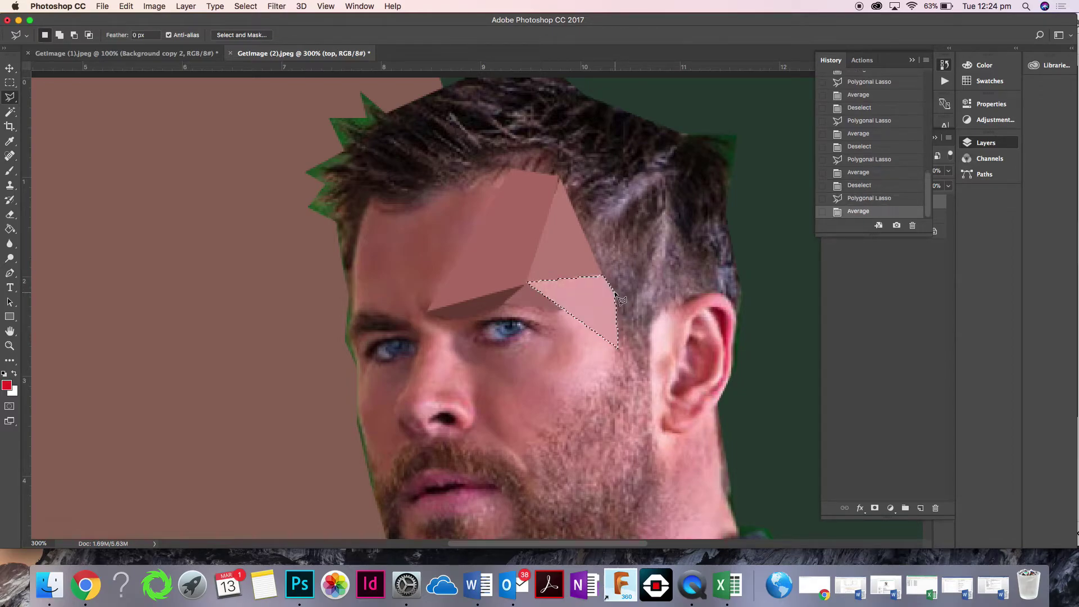
Flatten a cheek shape below the eye and a jaw-cheek quadrilateral to averaged tones.
{"action": "left_click", "coordinate": [549, 340]}
{"action": "left_click", "coordinate": [578, 406]}
{"action": "left_click", "coordinate": [622, 346]}
{"action": "key", "text": "Return"}
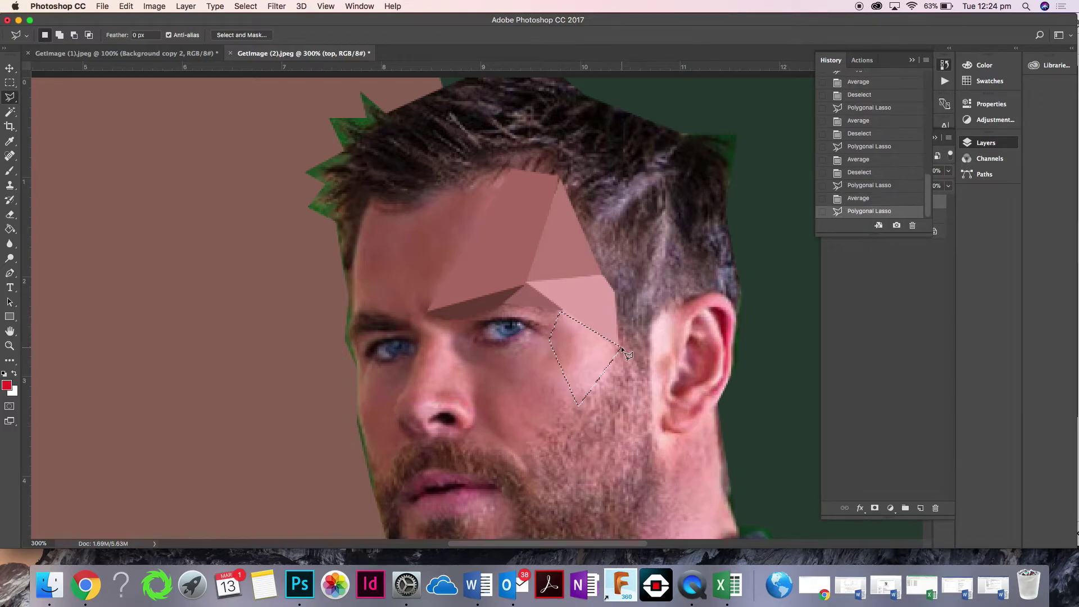
{"action": "key", "text": "super+f"}
{"action": "key", "text": "super+d"}
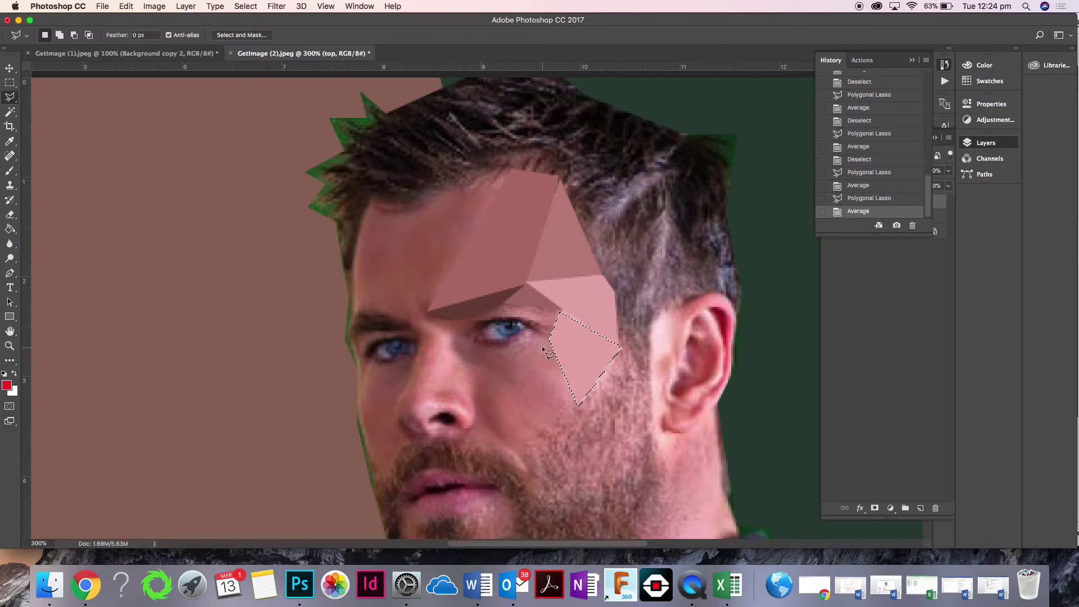
{"action": "left_click", "coordinate": [521, 454]}
{"action": "double_click", "coordinate": [581, 405]}
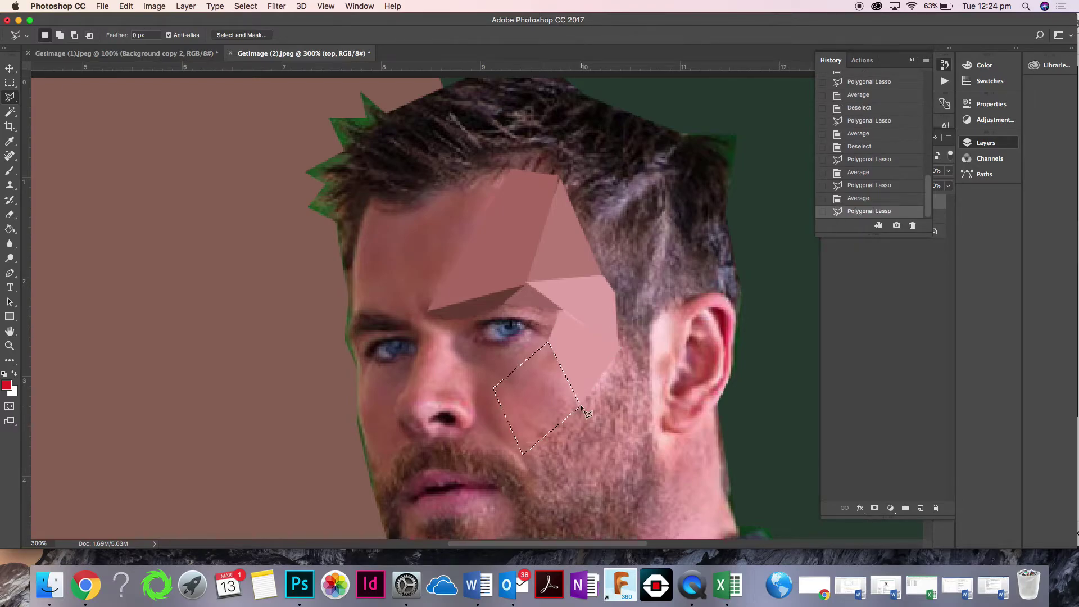
{"action": "key", "text": "super+f"}
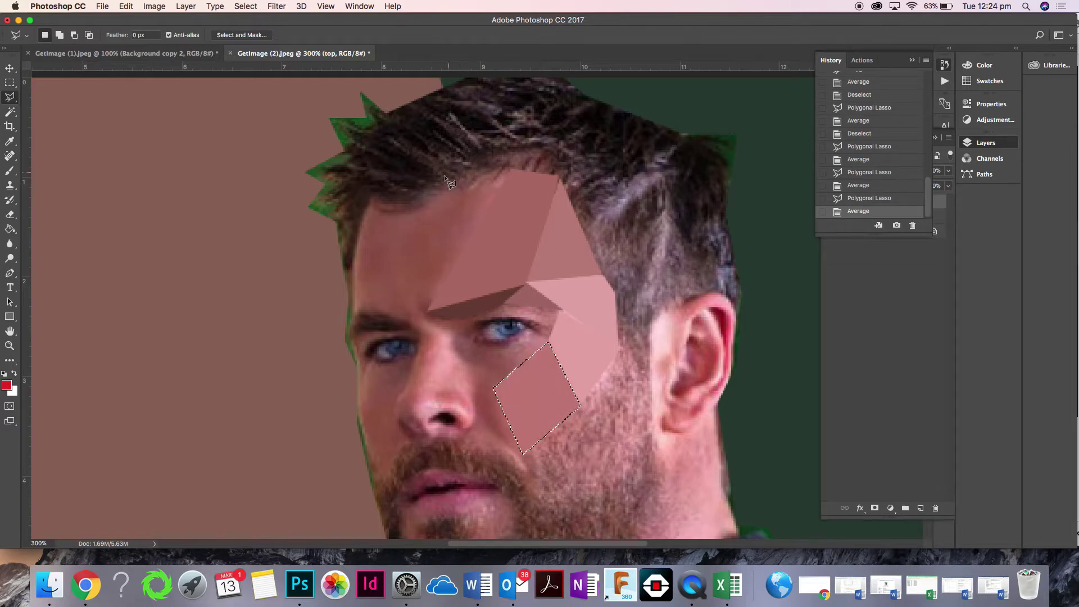
Average two more triangles running from the left hairline down to the brow's inner end.
{"action": "left_click", "coordinate": [435, 185]}
{"action": "left_click", "coordinate": [428, 309]}
{"action": "double_click", "coordinate": [516, 166]}
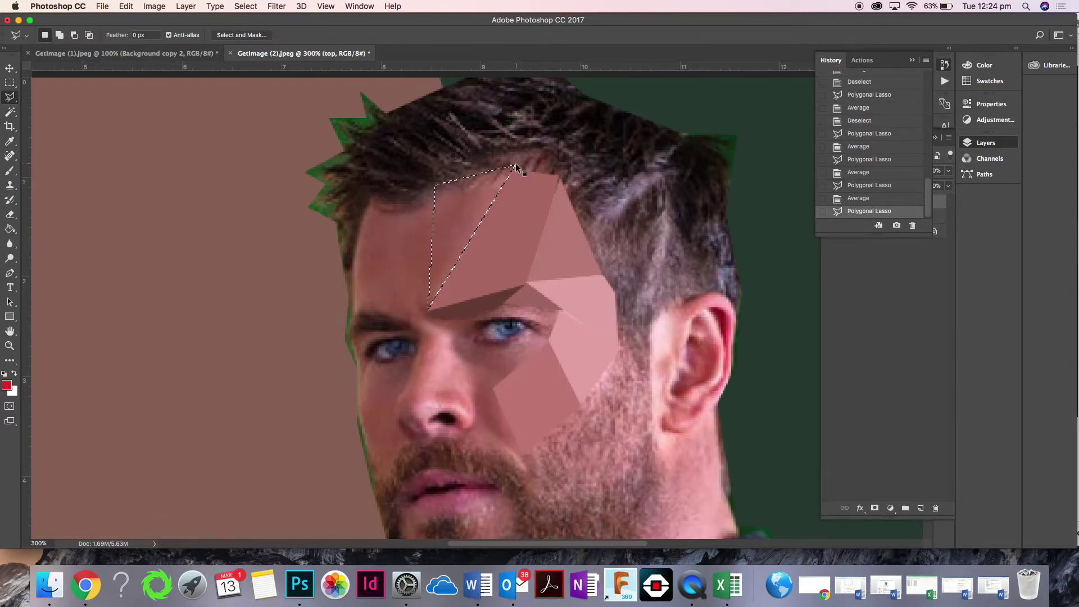
{"action": "key", "text": "super+f"}
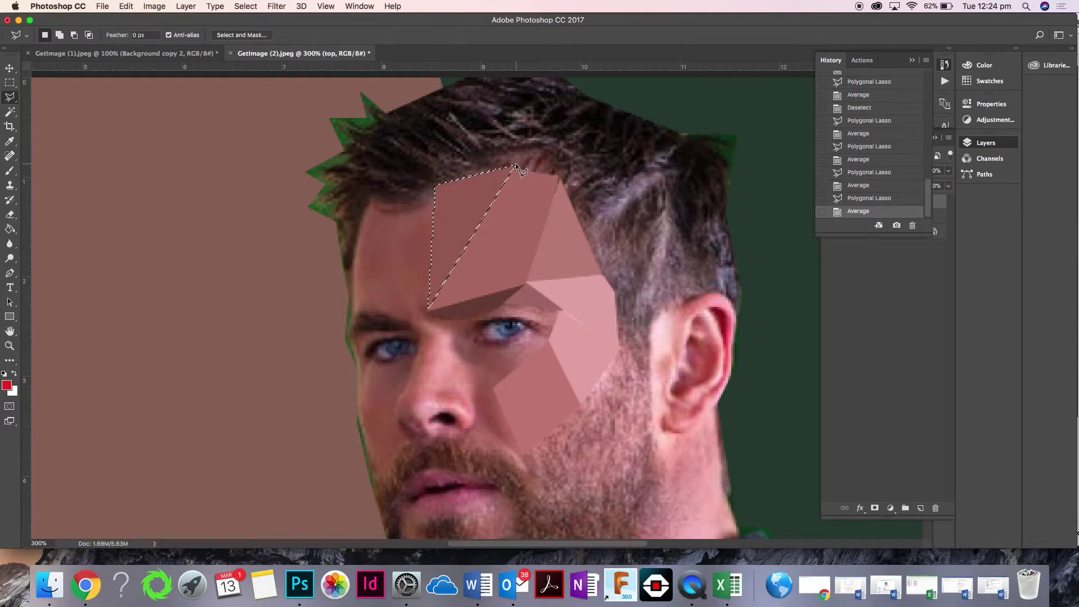
{"action": "left_click", "coordinate": [430, 184]}
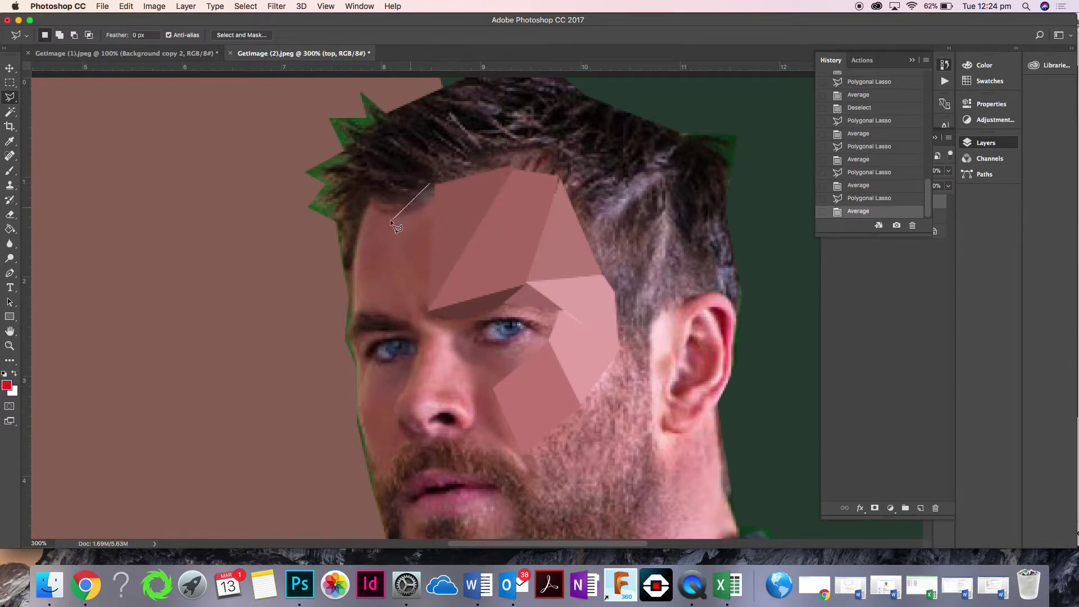
{"action": "left_click", "coordinate": [430, 307]}
{"action": "left_click", "coordinate": [435, 185]}
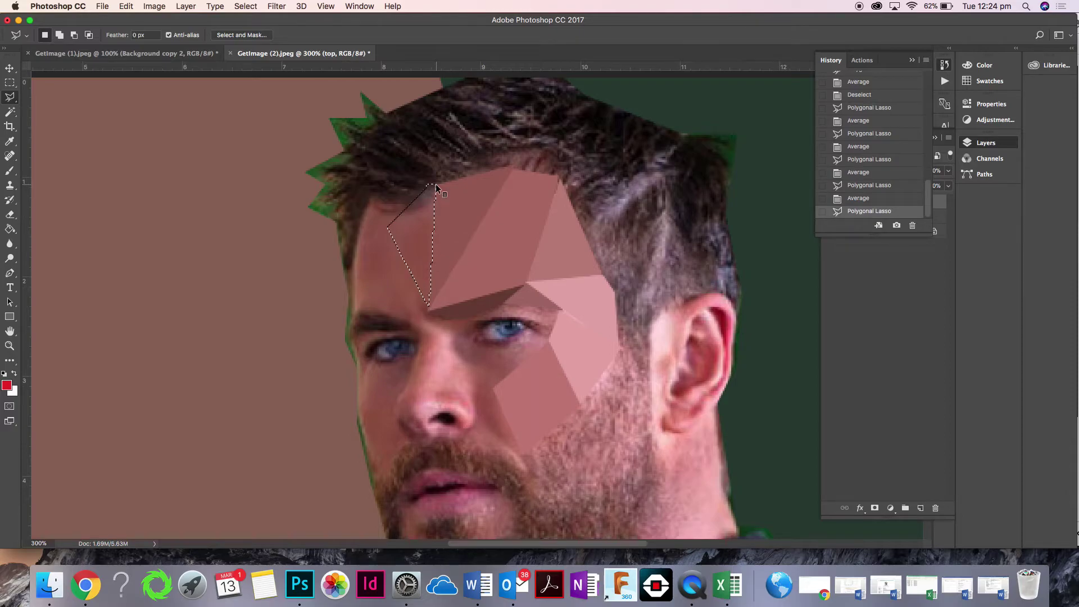
{"action": "key", "text": "super+f"}
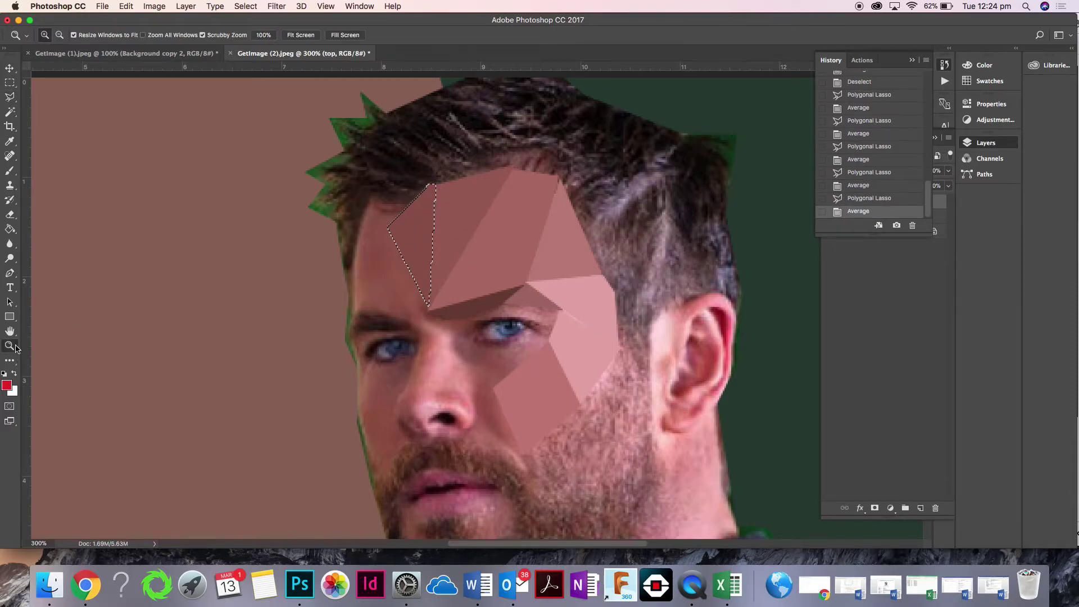
Zoom out to the whole image, switch to the Move tool, and clear the selection.
{"action": "key", "text": "super+1"}
{"action": "left_click", "coordinate": [10, 68]}
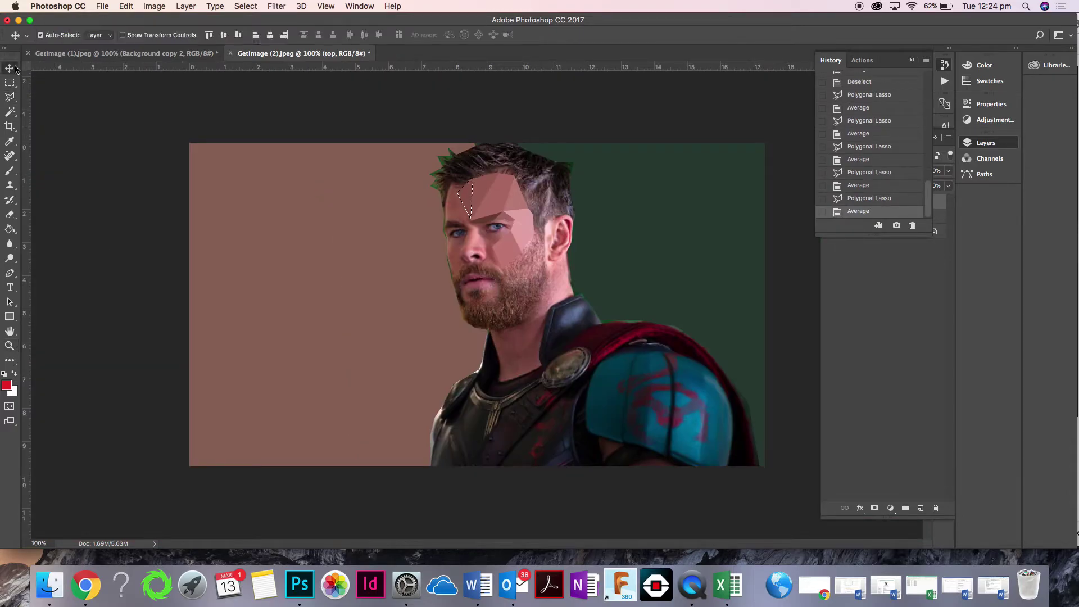
{"action": "left_click", "coordinate": [110, 241]}
{"action": "key", "text": "super+d"}
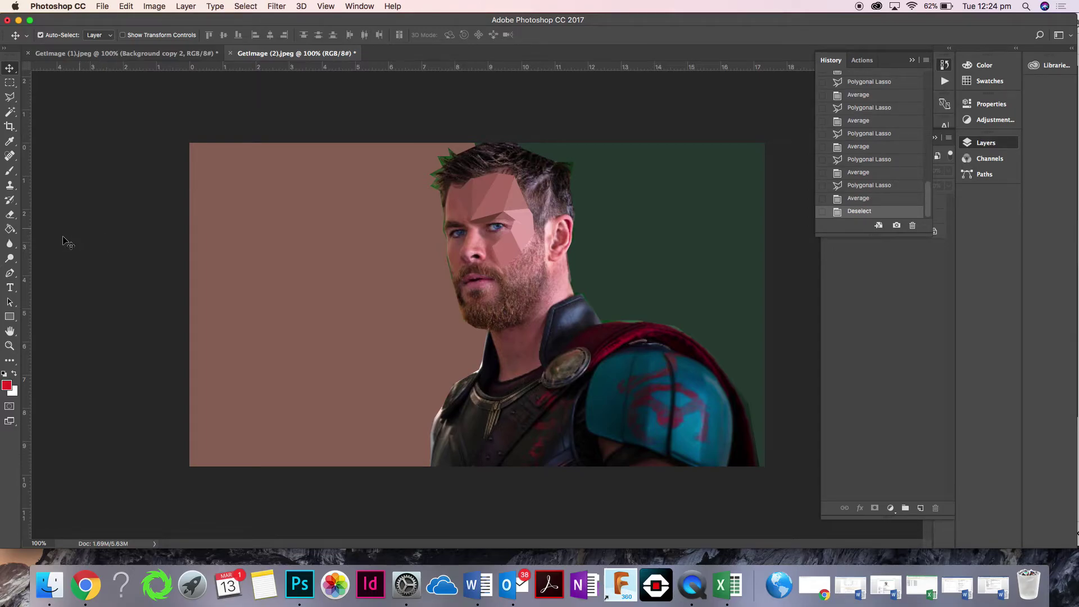
Bring up the Word toolkit document and place the cursor in the Layers row's 'What it does' cell.
{"action": "left_click", "coordinate": [958, 584]}
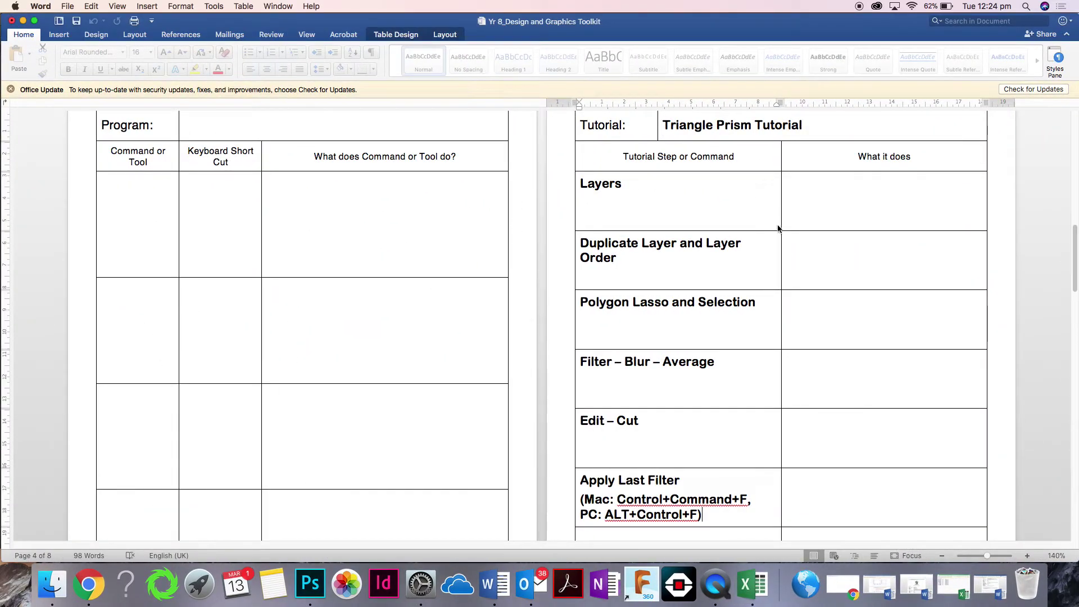
{"action": "left_click", "coordinate": [818, 215]}
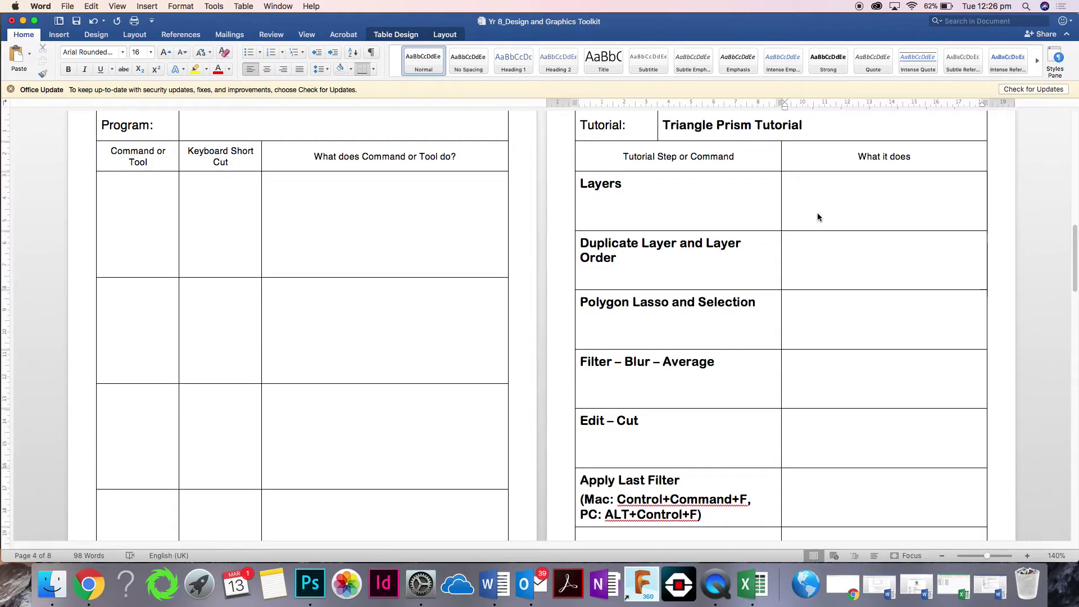
Back in Photoshop, try freehand Lasso selections on the left background.
{"action": "left_click", "coordinate": [310, 583]}
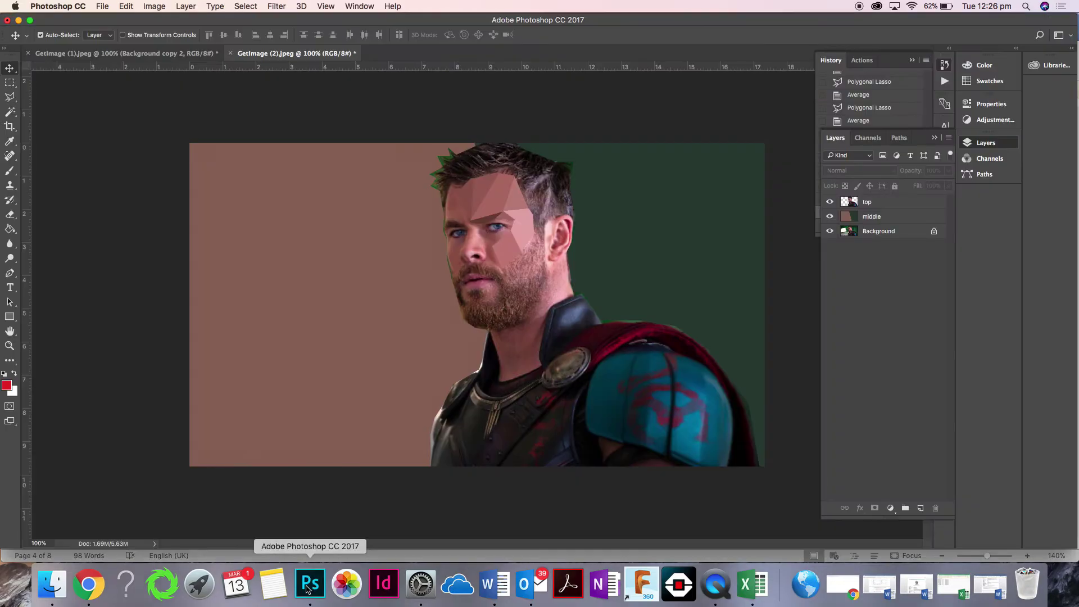
{"action": "left_click", "coordinate": [9, 102]}
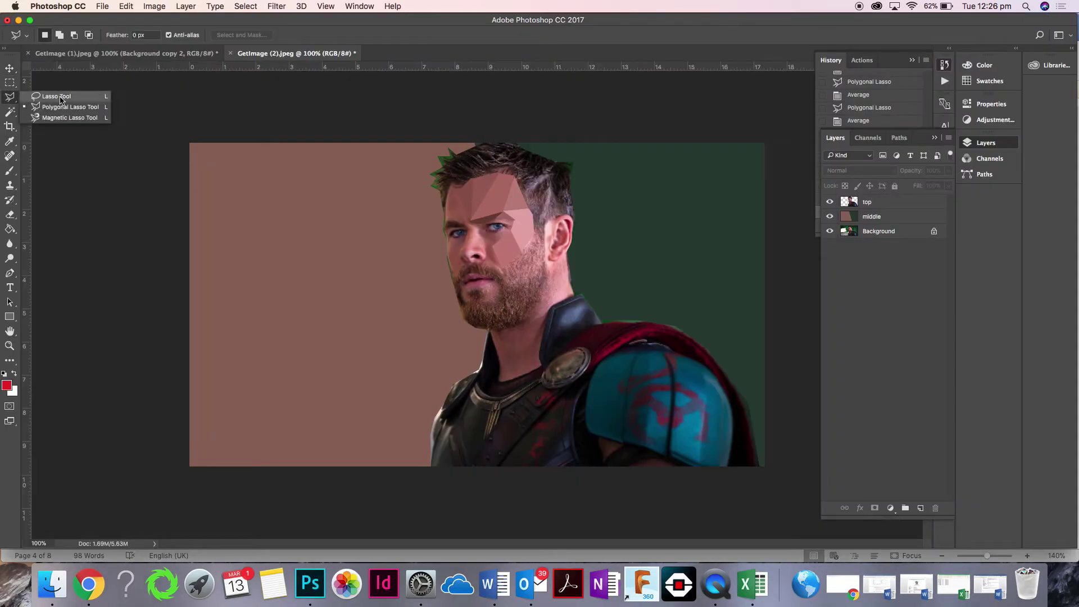
{"action": "left_click", "coordinate": [39, 100]}
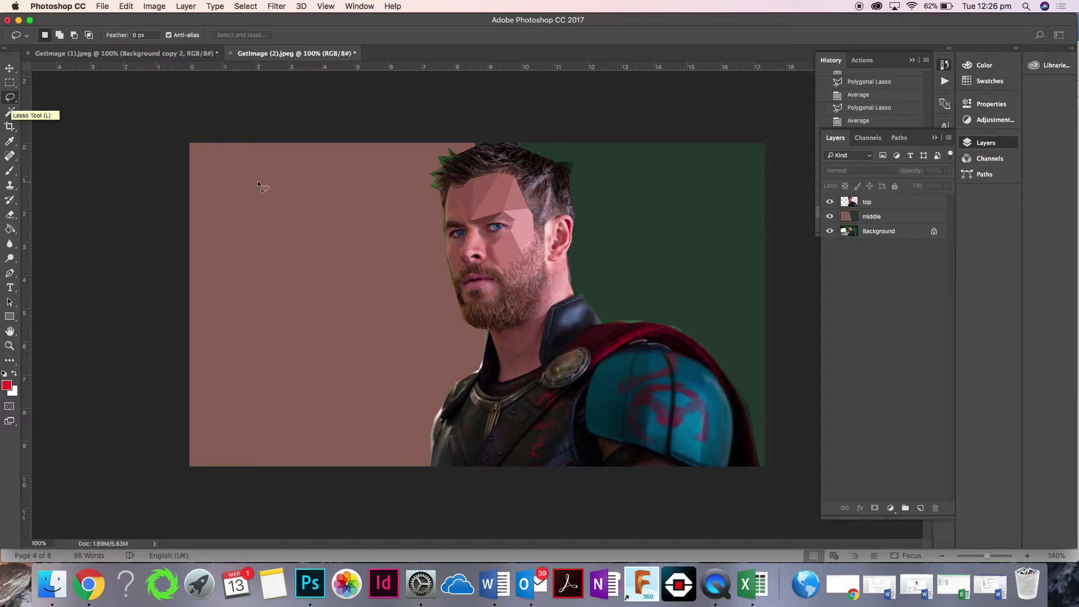
{"action": "mouse_move", "coordinate": [253, 179]}
{"action": "left_mouse_down"}
{"action": "mouse_move", "coordinate": [265, 254]}
{"action": "mouse_move", "coordinate": [304, 344]}
{"action": "mouse_move", "coordinate": [202, 344]}
{"action": "left_mouse_up"}
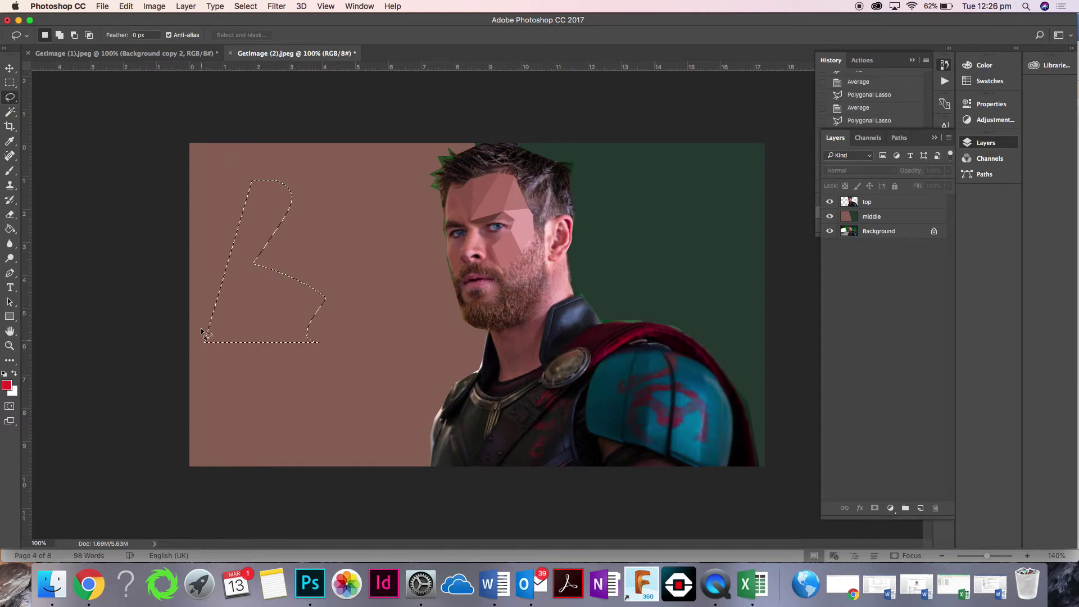
{"action": "mouse_move", "coordinate": [280, 167]}
{"action": "left_mouse_down"}
{"action": "mouse_move", "coordinate": [354, 295]}
{"action": "mouse_move", "coordinate": [369, 386]}
{"action": "mouse_move", "coordinate": [250, 410]}
{"action": "mouse_move", "coordinate": [231, 304]}
{"action": "mouse_move", "coordinate": [238, 158]}
{"action": "left_mouse_up"}
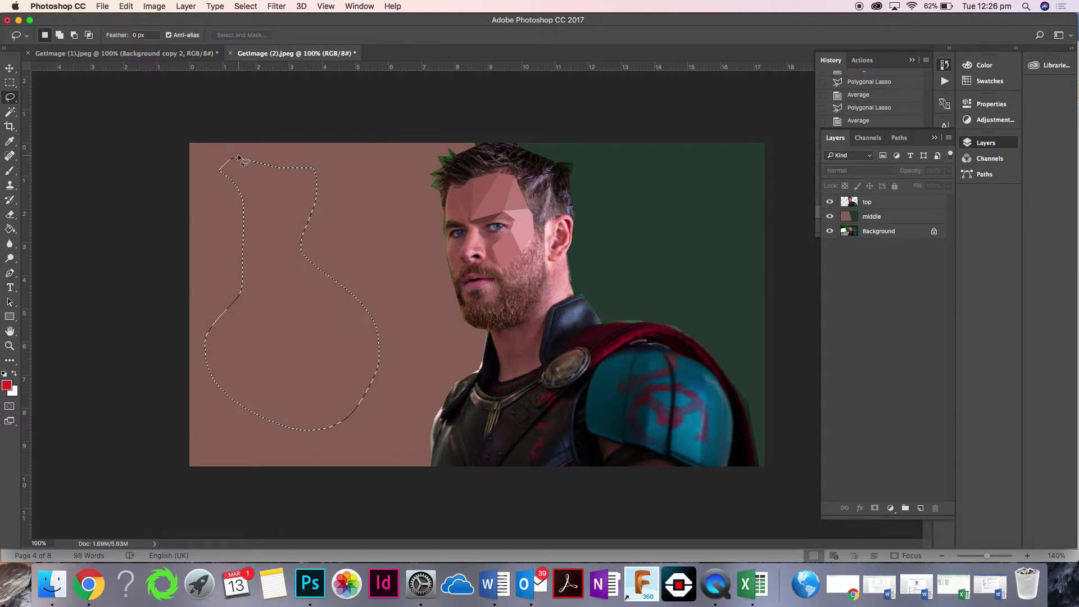
Average a Polygonal Lasso shape on the pink background, deselect, and return to Word.
{"action": "left_click", "coordinate": [9, 102]}
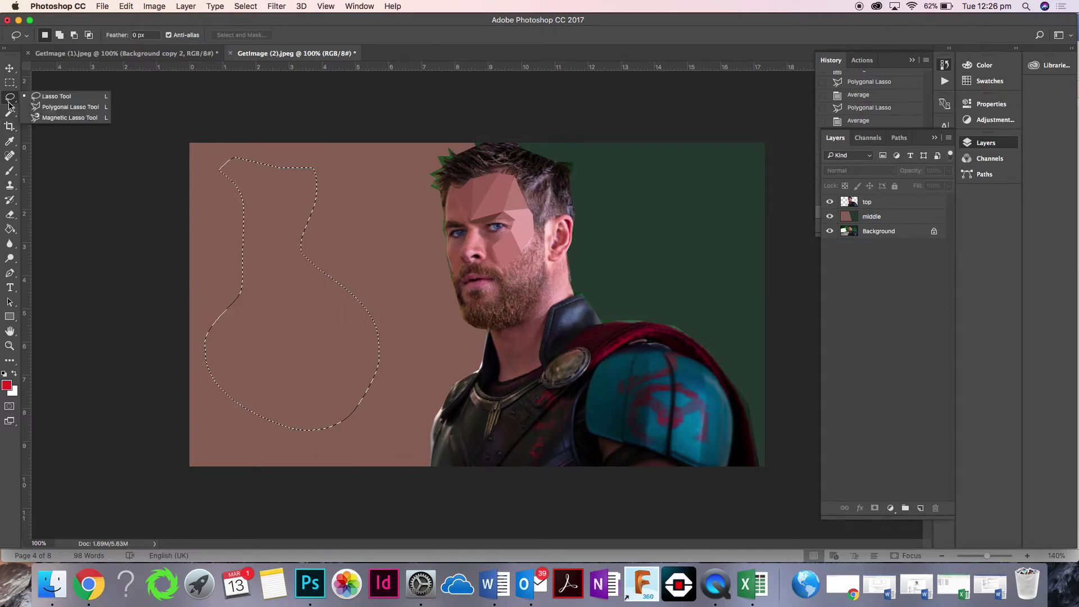
{"action": "left_click", "coordinate": [68, 107]}
{"action": "left_click", "coordinate": [280, 161]}
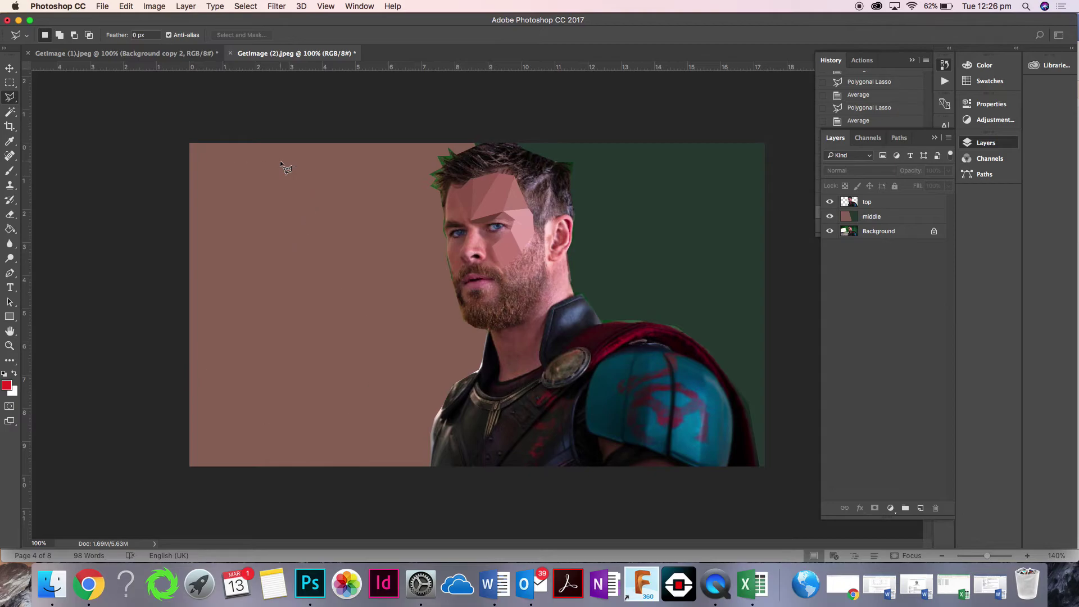
{"action": "left_click", "coordinate": [287, 383]}
{"action": "left_click", "coordinate": [234, 248]}
{"action": "double_click", "coordinate": [328, 242]}
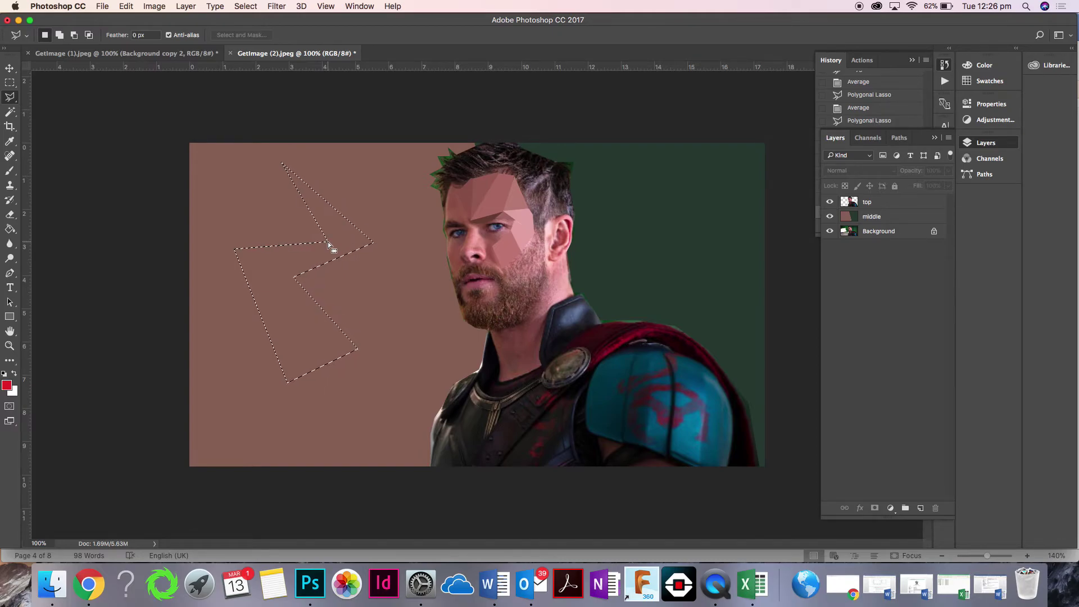
{"action": "key", "text": "super+f"}
{"action": "key", "text": "super+d"}
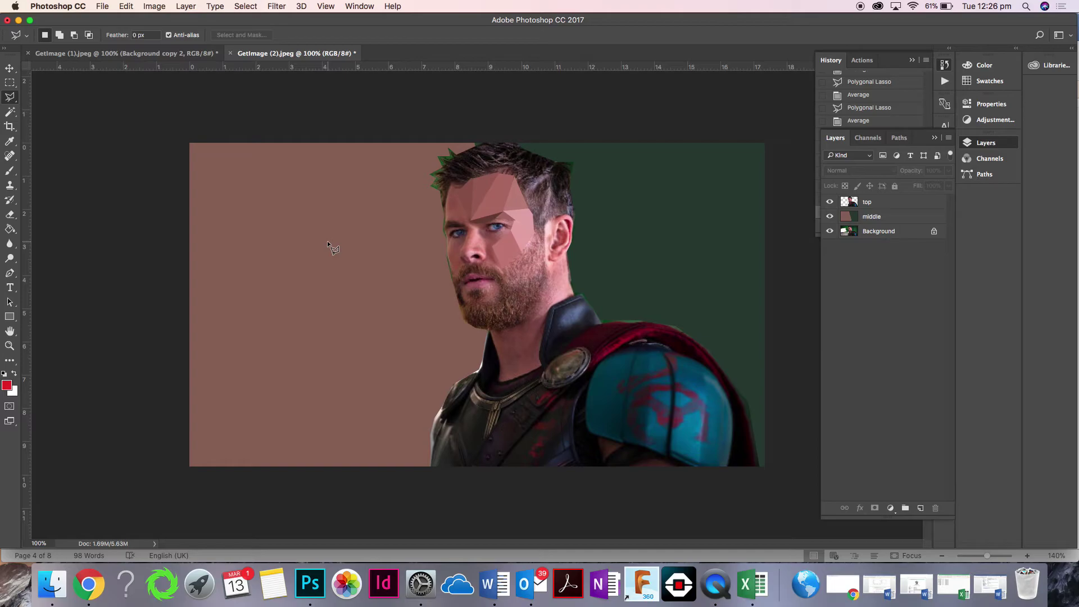
{"action": "left_click", "coordinate": [495, 585]}
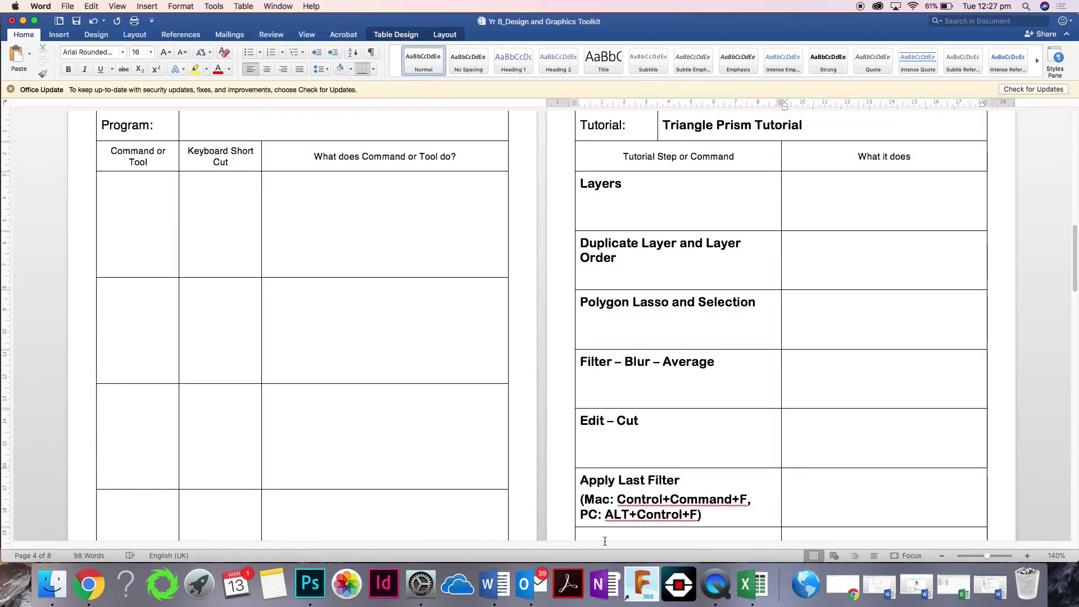
Back in Photoshop, duplicate the Background layer to create Background copy.
{"action": "left_click", "coordinate": [310, 584]}
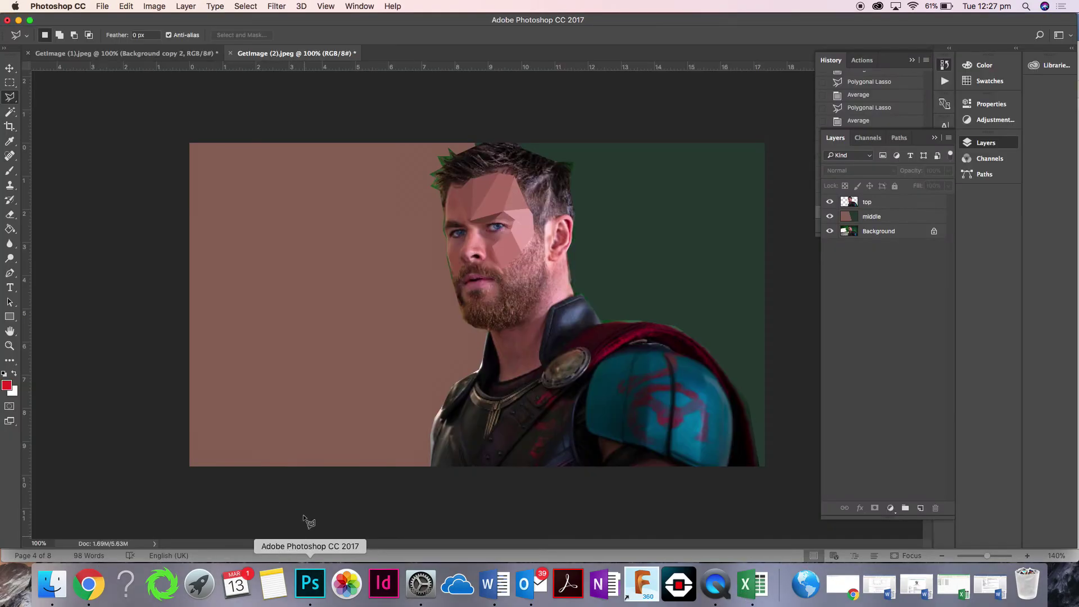
{"action": "left_click", "coordinate": [885, 232]}
{"action": "left_click", "coordinate": [873, 219]}
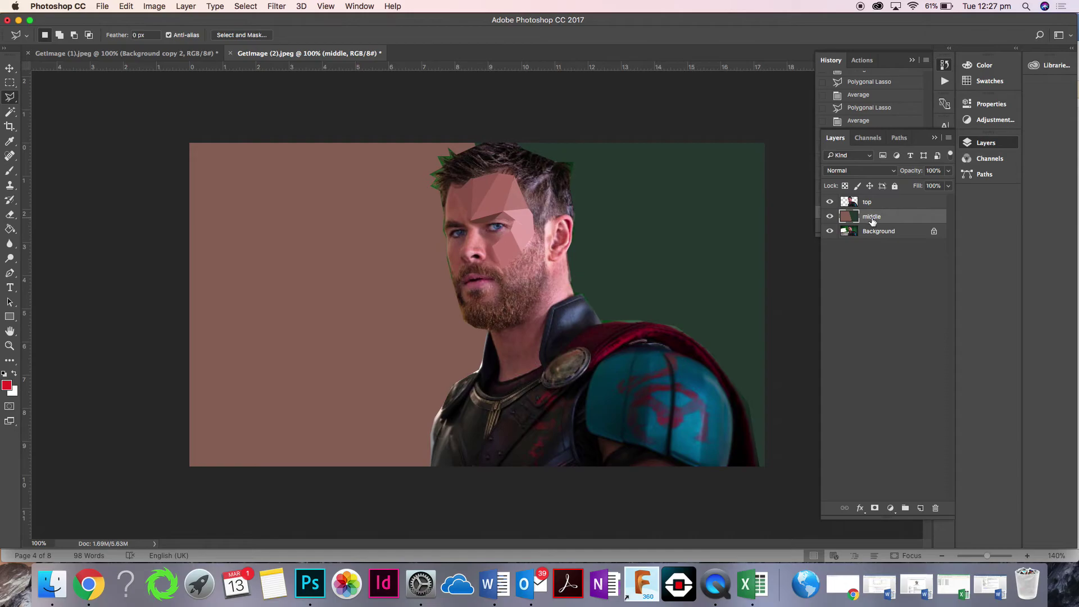
{"action": "left_click", "coordinate": [879, 232]}
{"action": "right_click", "coordinate": [879, 234]}
{"action": "left_click", "coordinate": [907, 255]}
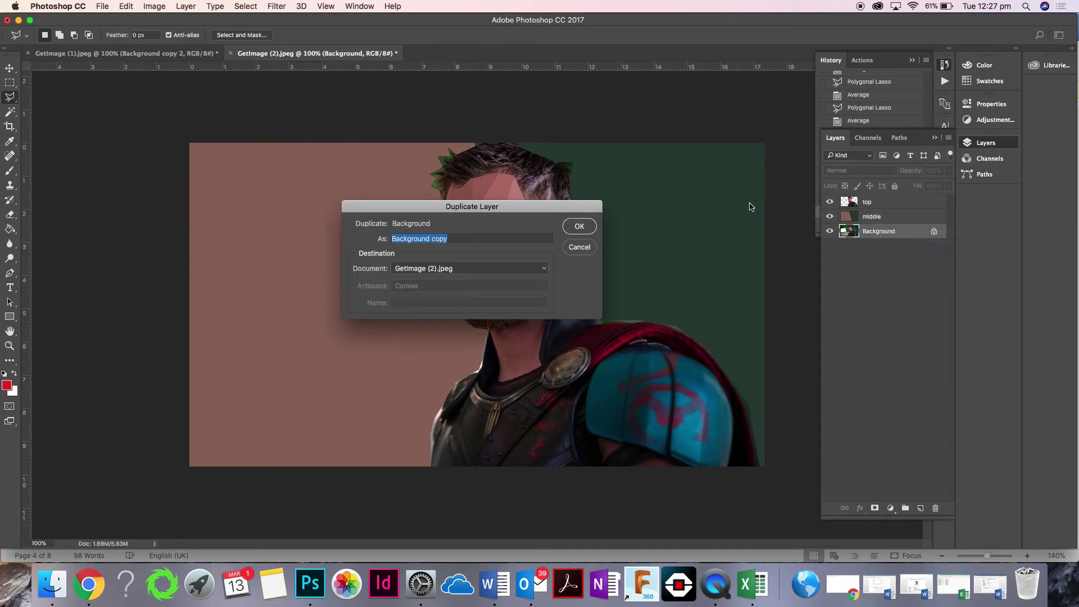
{"action": "left_click", "coordinate": [579, 226]}
Move Background copy above the middle layer and duplicate it as Background copy 2.
{"action": "left_click_drag", "start_coordinate": [885, 234], "coordinate": [885, 209]}
{"action": "right_click", "coordinate": [886, 214]}
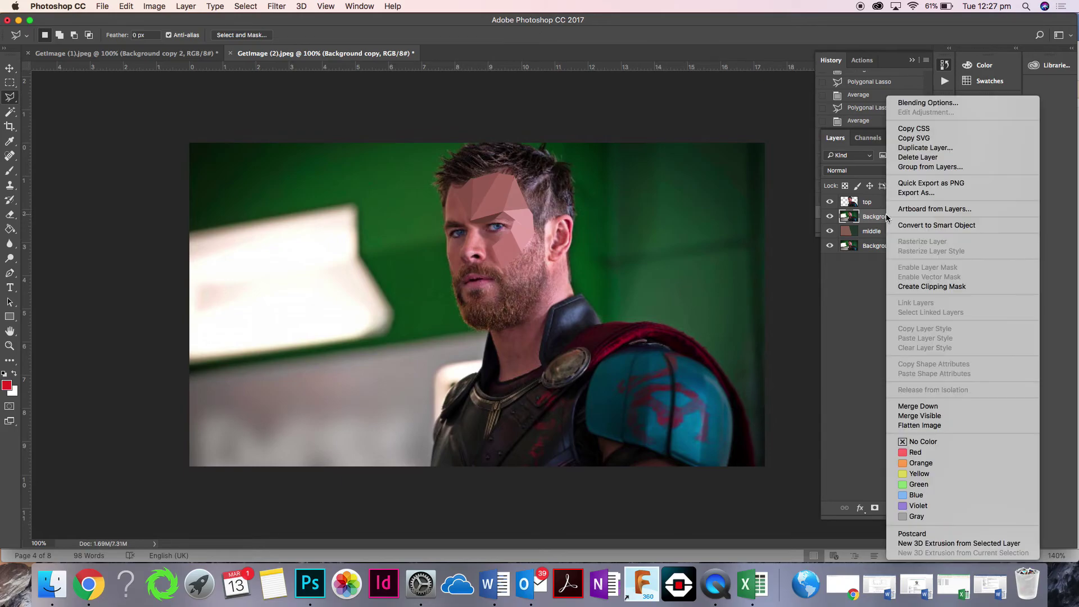
{"action": "left_click", "coordinate": [927, 148]}
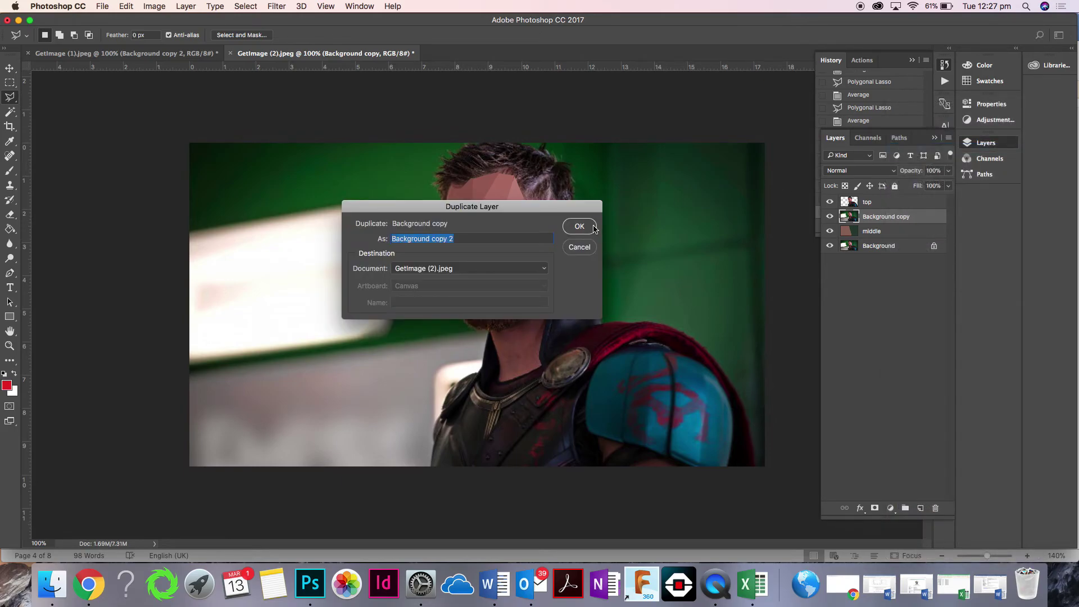
{"action": "left_click", "coordinate": [593, 227]}
Hide the faceted top layer and select the Background copy layer.
{"action": "left_click", "coordinate": [898, 231]}
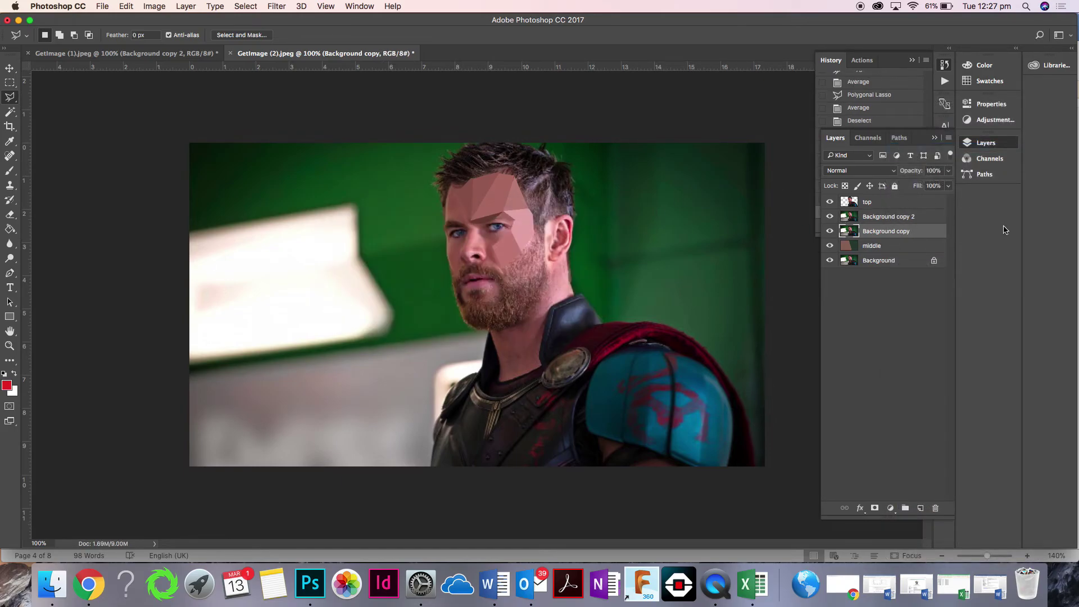
{"action": "left_click", "coordinate": [831, 202]}
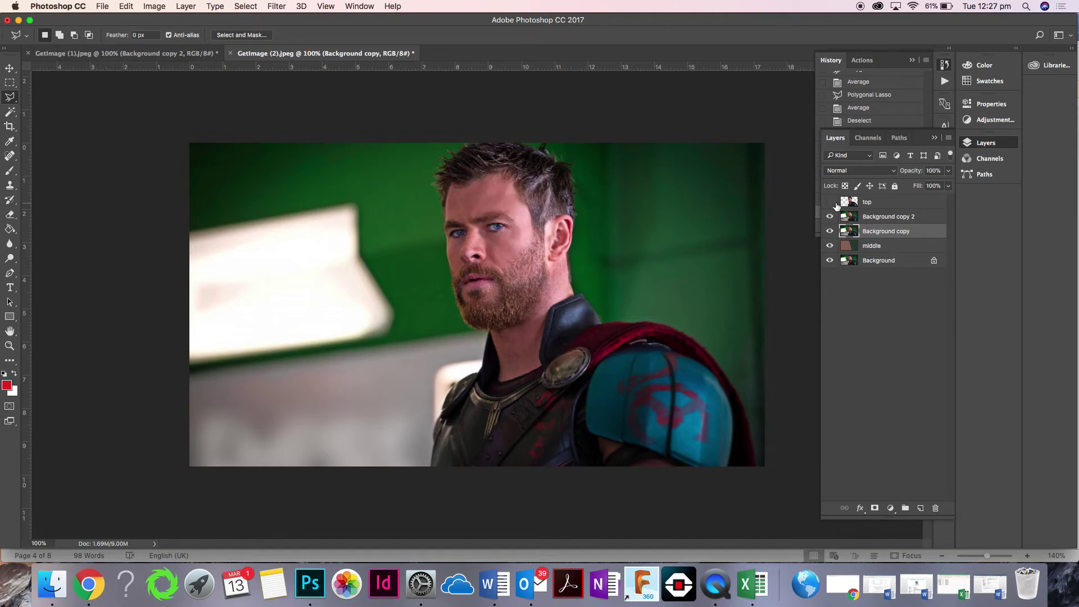
{"action": "left_click", "coordinate": [894, 219]}
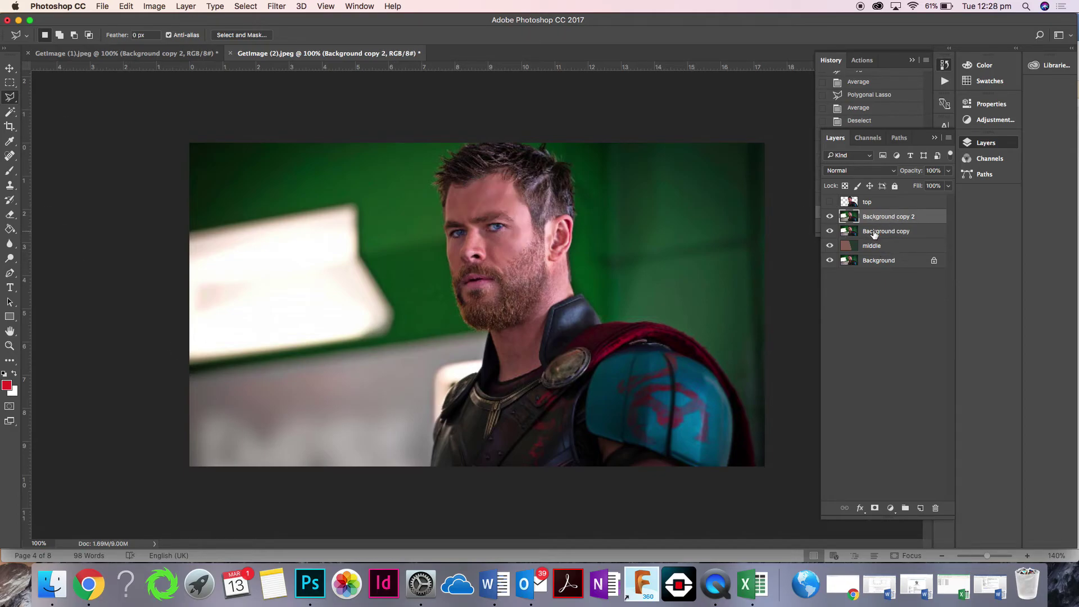
{"action": "left_click", "coordinate": [874, 234]}
{"action": "left_click", "coordinate": [885, 222]}
{"action": "left_click", "coordinate": [886, 236]}
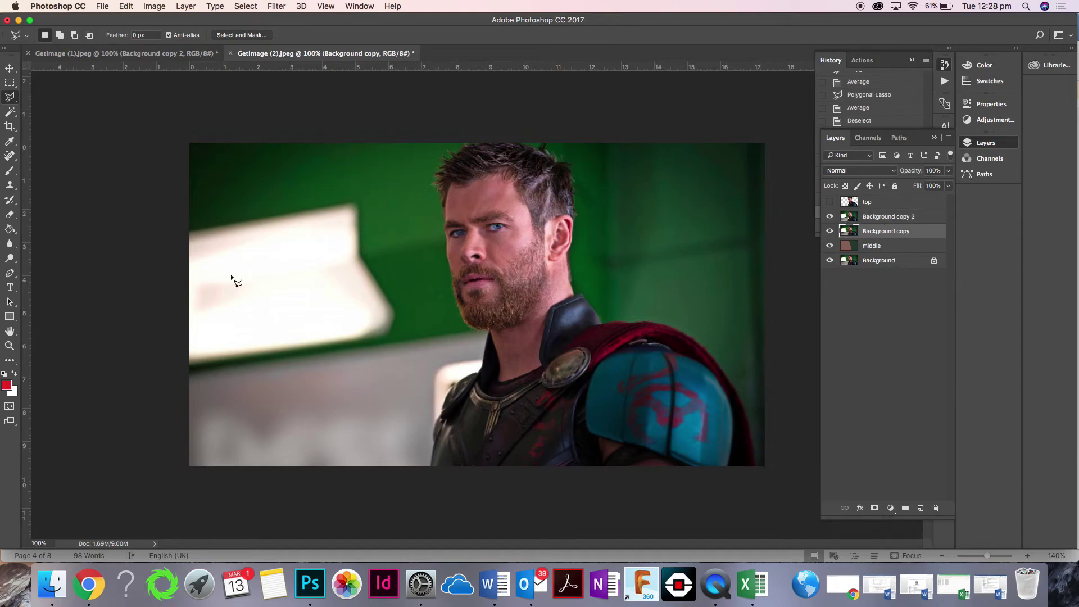
Start a Polygonal Lasso selection over the blurred left background.
{"action": "left_click", "coordinate": [378, 181]}
{"action": "left_click", "coordinate": [250, 315]}
{"action": "left_click", "coordinate": [381, 369]}
Close the four-sided lasso selection and cut it out with Edit > Cut.
{"action": "double_click", "coordinate": [439, 262]}
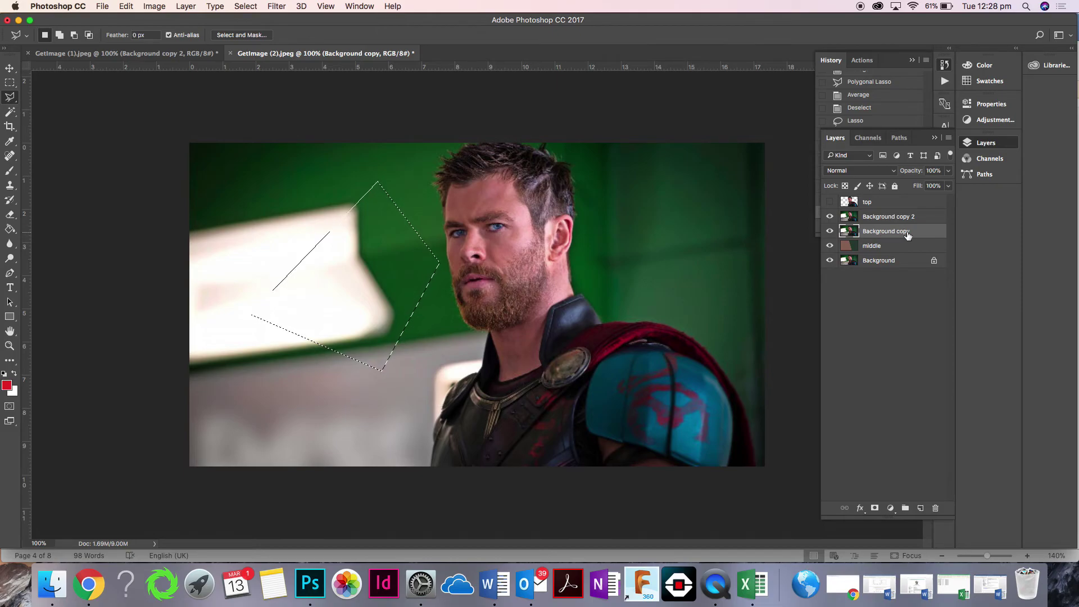
{"action": "left_click", "coordinate": [126, 7]}
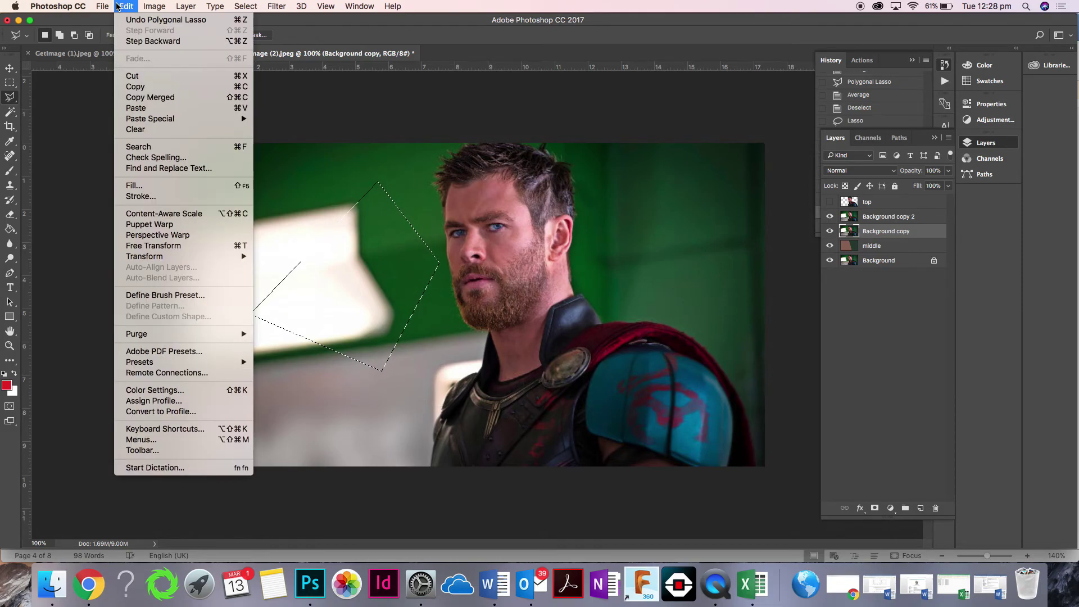
{"action": "left_click", "coordinate": [156, 78]}
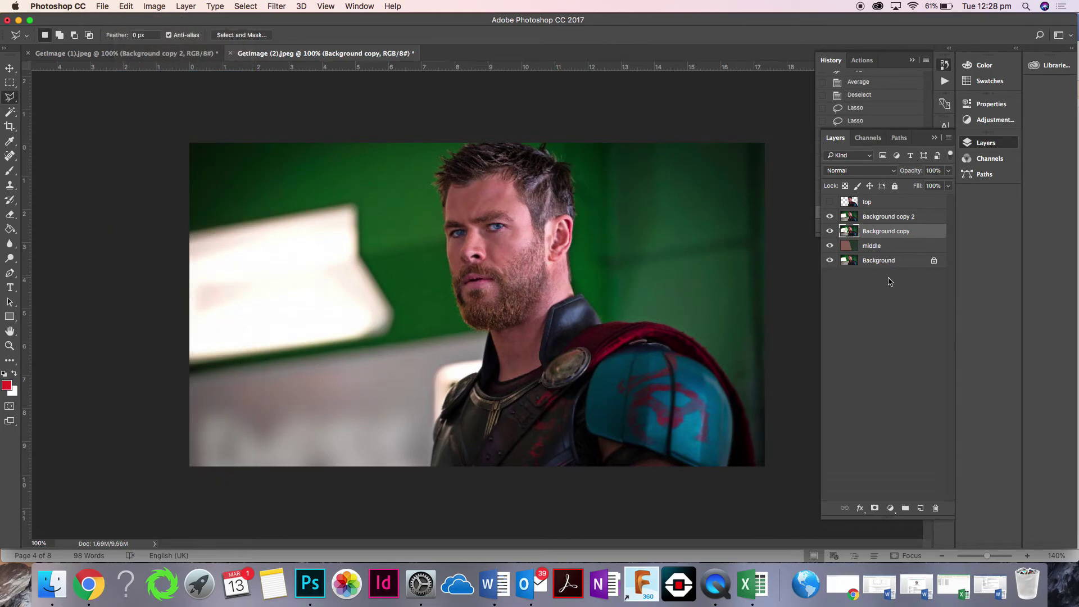
Compare the two duplicate photo layers, then delete Background copy 2.
{"action": "left_click", "coordinate": [831, 218]}
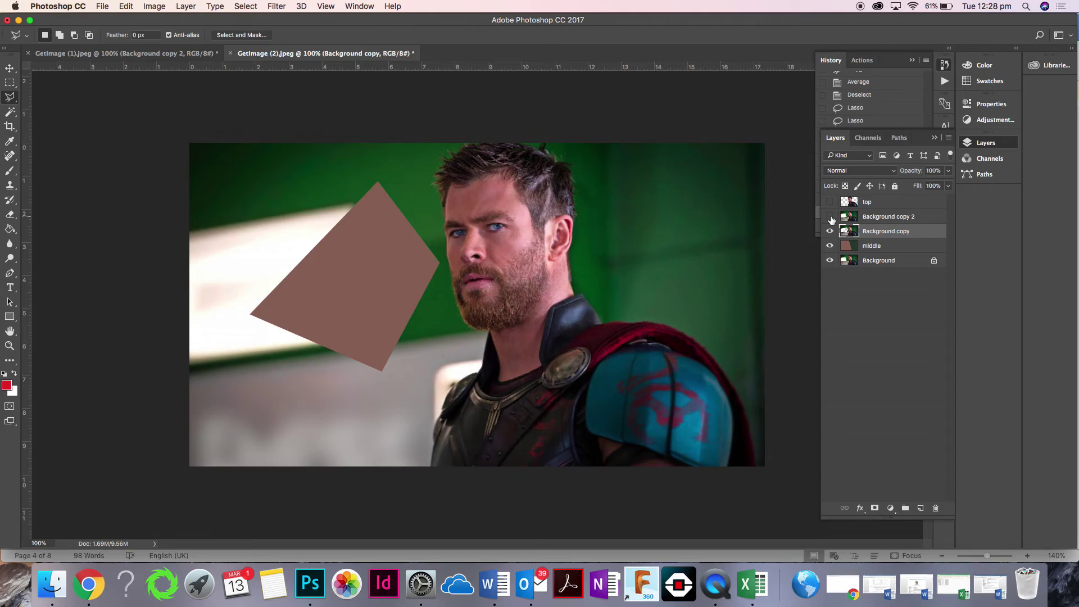
{"action": "left_click", "coordinate": [831, 218]}
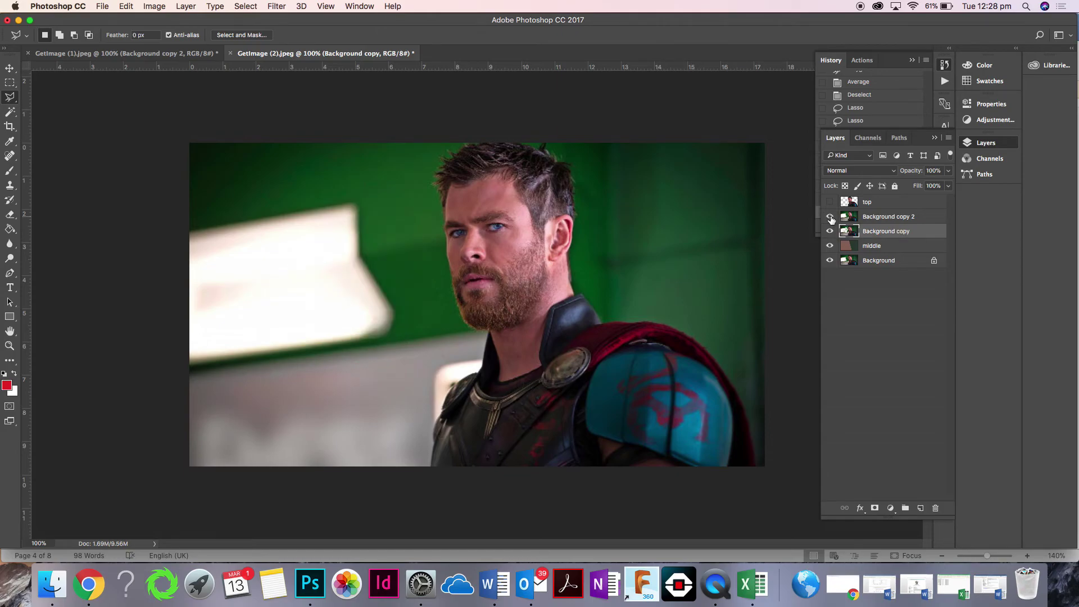
{"action": "left_click", "coordinate": [902, 218]}
{"action": "left_click", "coordinate": [904, 232]}
{"action": "left_click", "coordinate": [904, 221]}
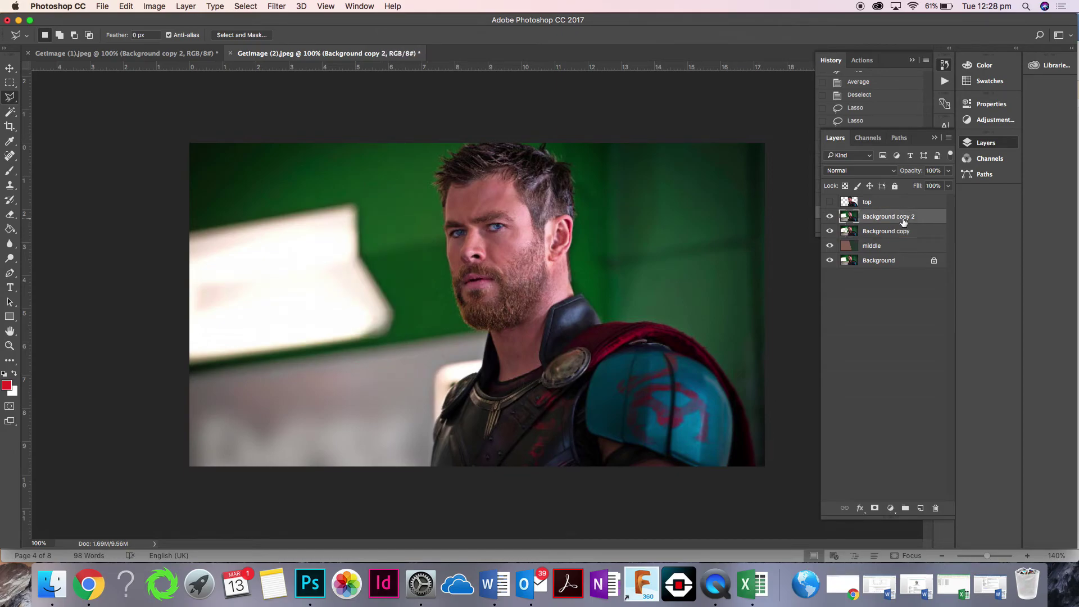
{"action": "left_click", "coordinate": [904, 232]}
{"action": "left_click", "coordinate": [903, 221]}
{"action": "left_click", "coordinate": [904, 237]}
{"action": "left_click", "coordinate": [881, 219]}
{"action": "left_click", "coordinate": [935, 508]}
Confirm deleting Background copy 2, delete Background copy, and show the top layer again.
{"action": "left_click", "coordinate": [624, 197]}
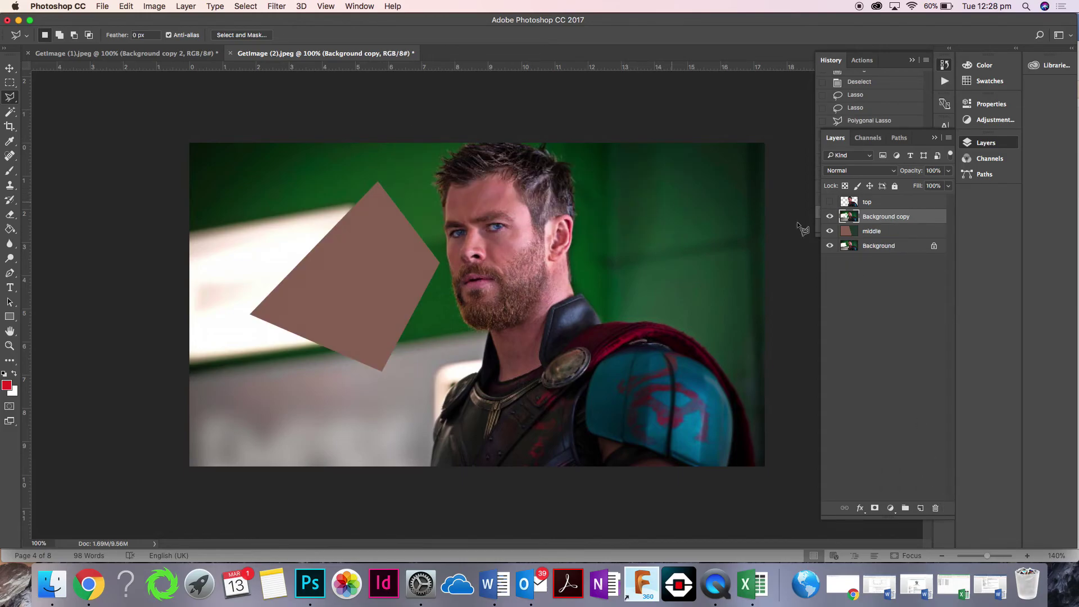
{"action": "left_click", "coordinate": [936, 509]}
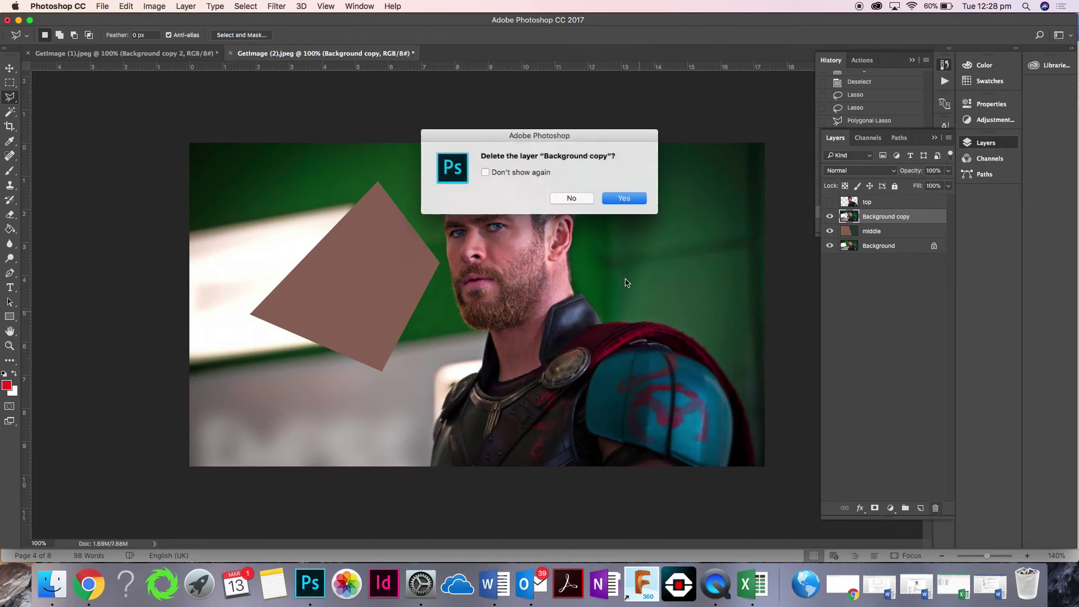
{"action": "left_click", "coordinate": [624, 197]}
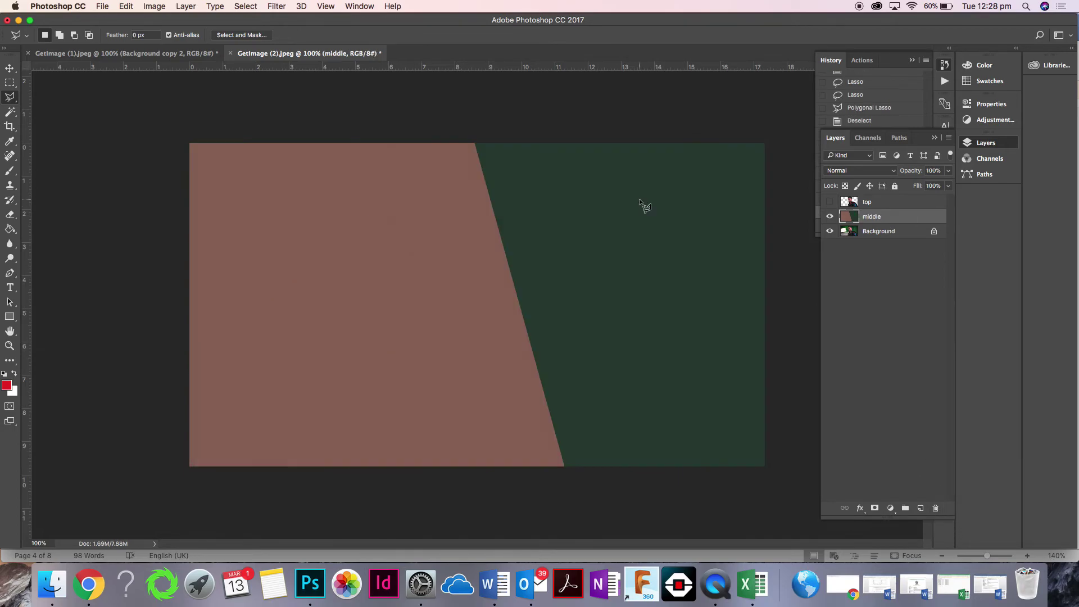
{"action": "left_click", "coordinate": [830, 202]}
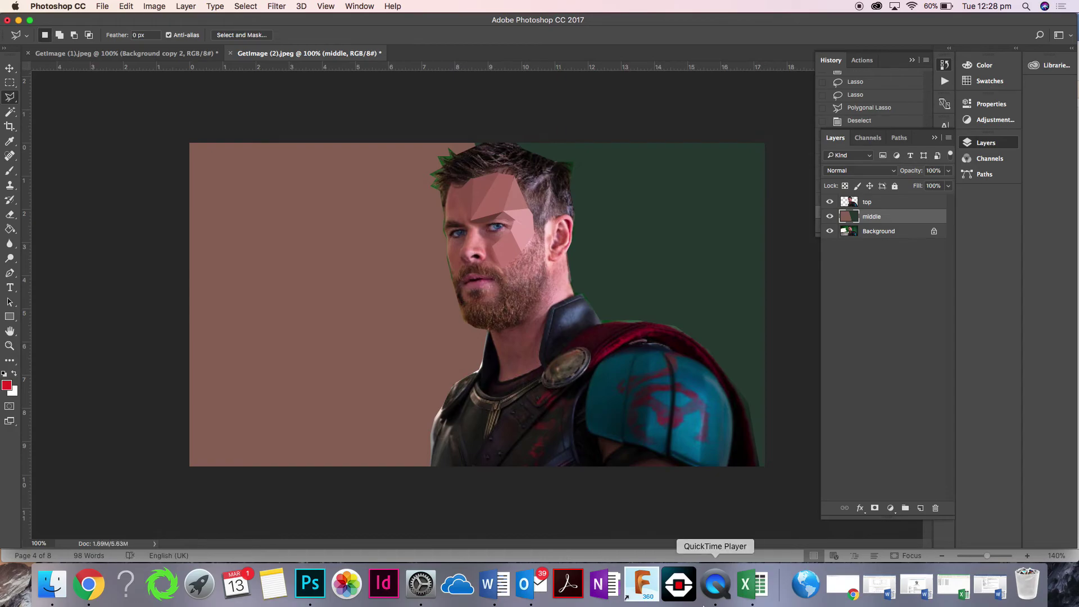
Switch to the Word toolkit and scroll to the tutorial steps table.
{"action": "left_click", "coordinate": [495, 584]}
{"action": "scroll", "coordinate": [774, 354], "scroll_direction": "down", "scroll_amount": 3}
{"action": "scroll", "coordinate": [774, 354], "scroll_direction": "down", "scroll_amount": 1}
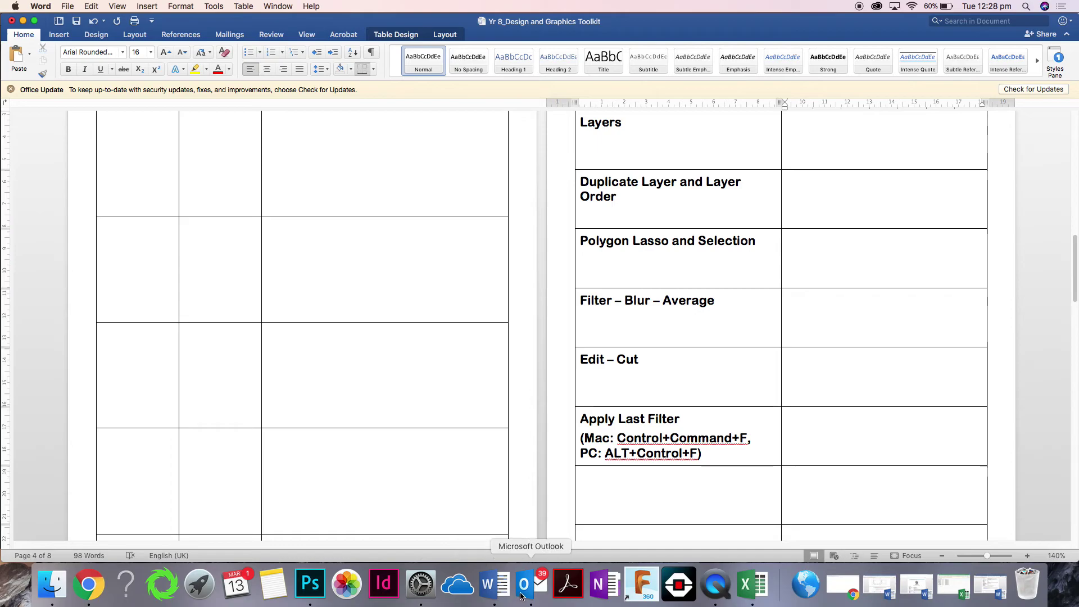
Return to the Thor portrait in Photoshop and apply Filter > Blur > Average.
{"action": "left_click", "coordinate": [311, 587]}
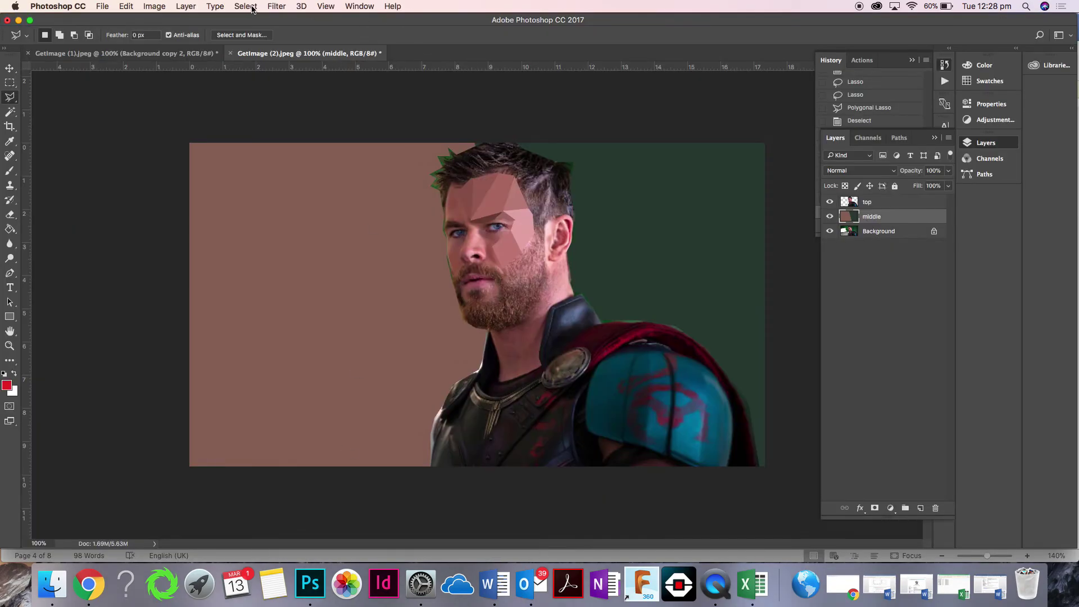
{"action": "left_click", "coordinate": [276, 6]}
{"action": "mouse_move", "coordinate": [309, 140]}
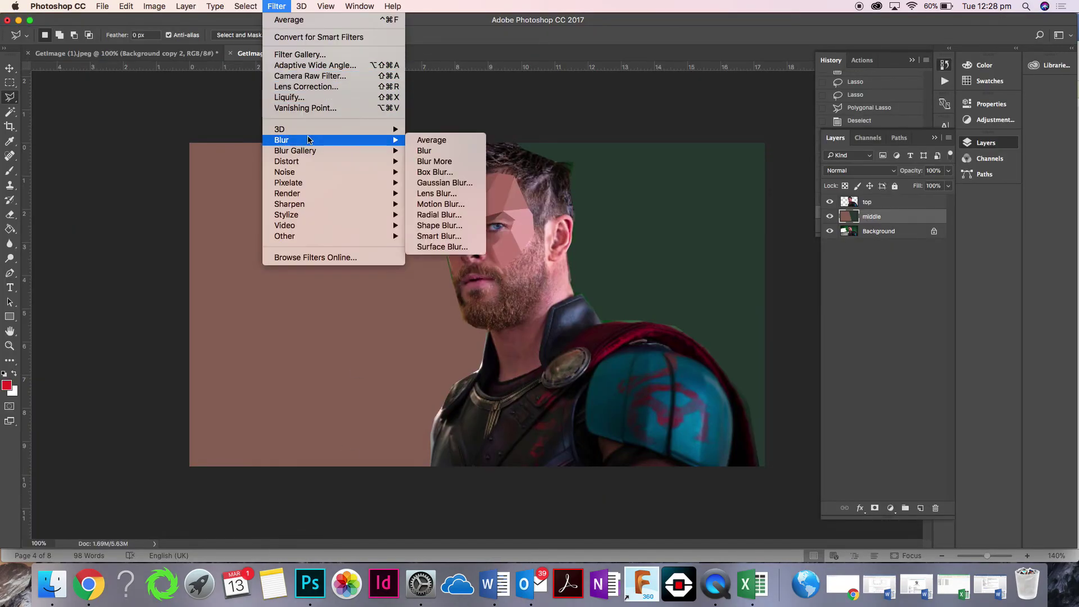
{"action": "left_click", "coordinate": [443, 141]}
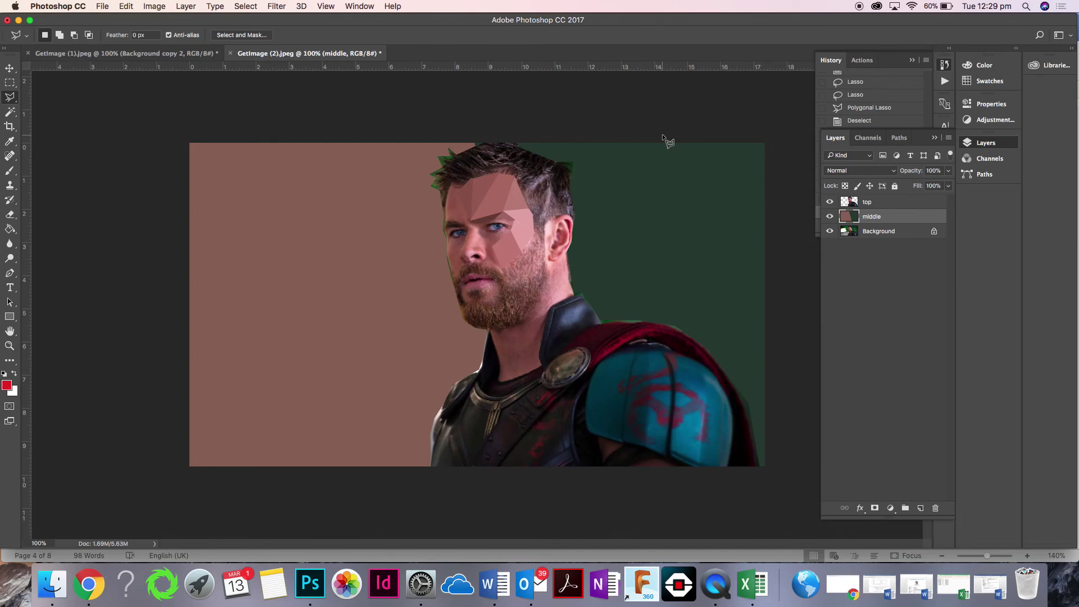
Minimize Photoshop and switch to the Year 08 Graphics and Design OneNote tab in Chrome.
{"action": "left_click", "coordinate": [19, 20]}
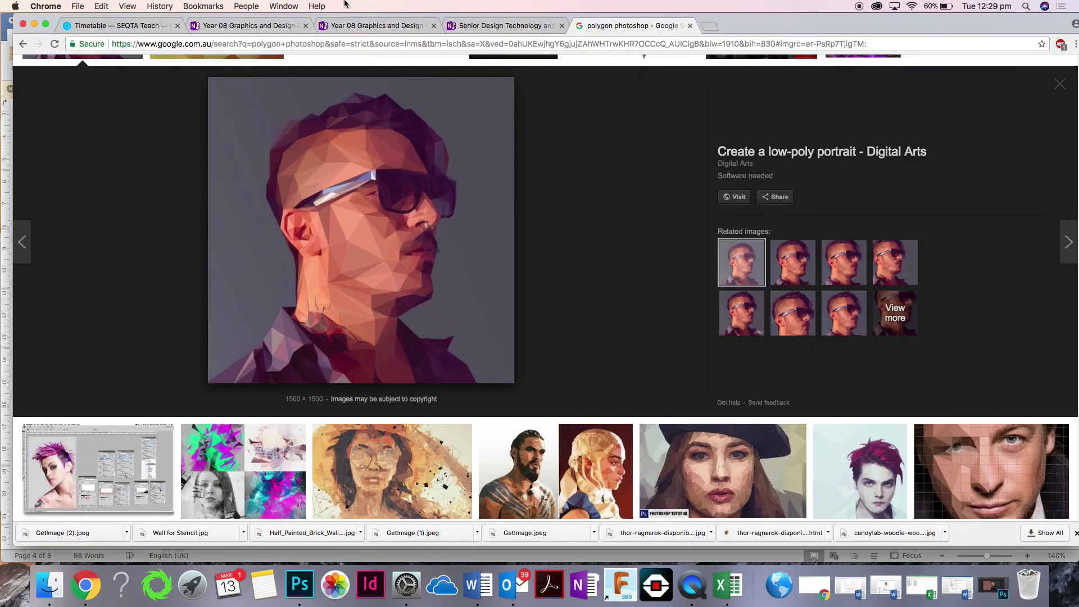
{"action": "left_click", "coordinate": [217, 23]}
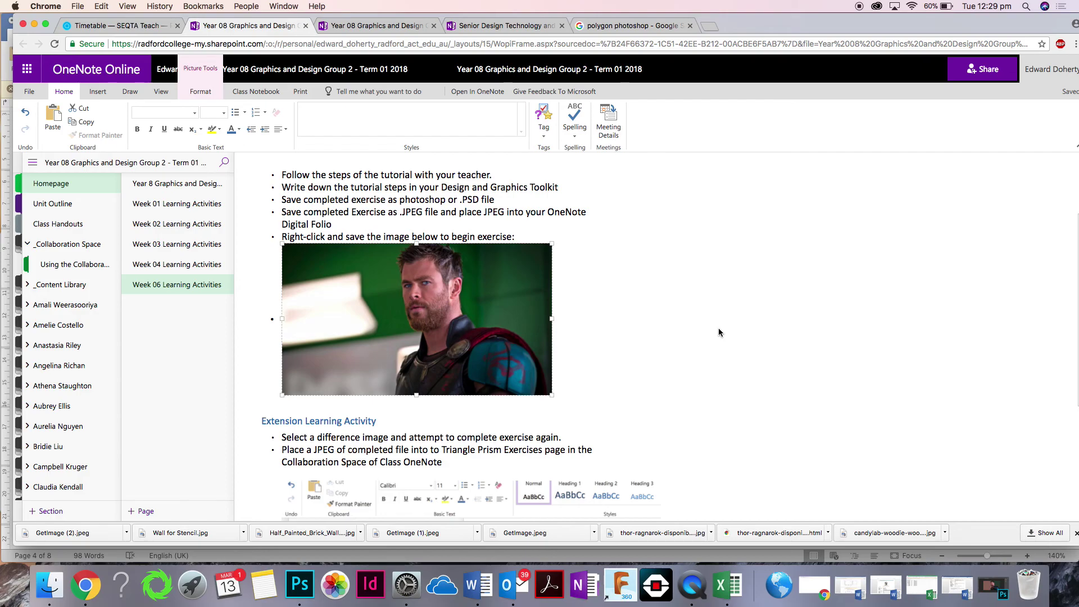
Expand _Collaboration Space, open Using the Collaboration Space, then the Triangle Prism Exercise page.
{"action": "scroll", "coordinate": [719, 328], "scroll_direction": "down", "scroll_amount": 5}
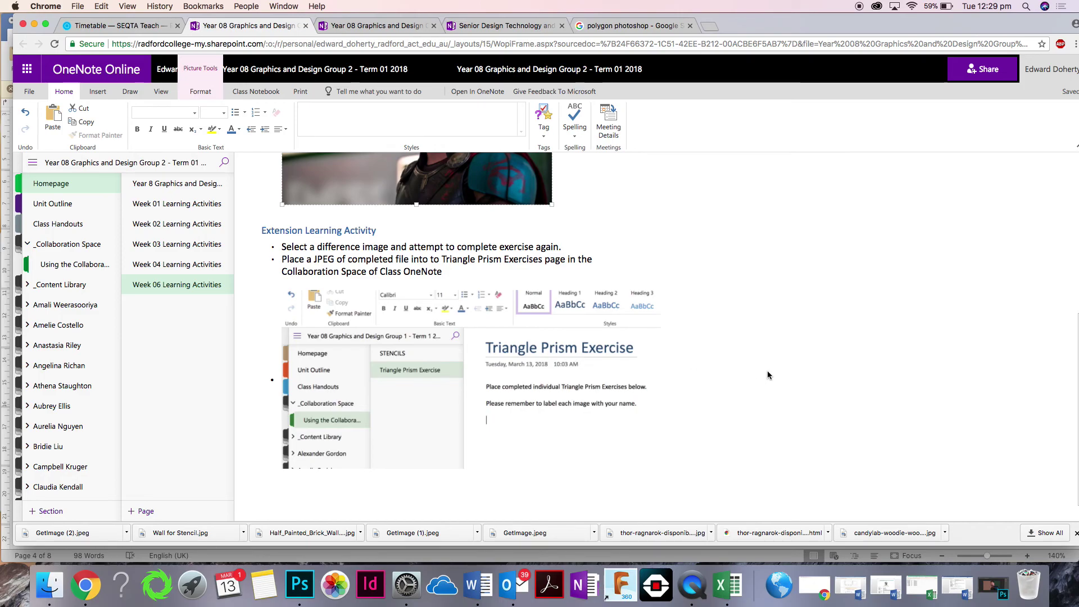
{"action": "scroll", "coordinate": [753, 377], "scroll_direction": "up", "scroll_amount": 5}
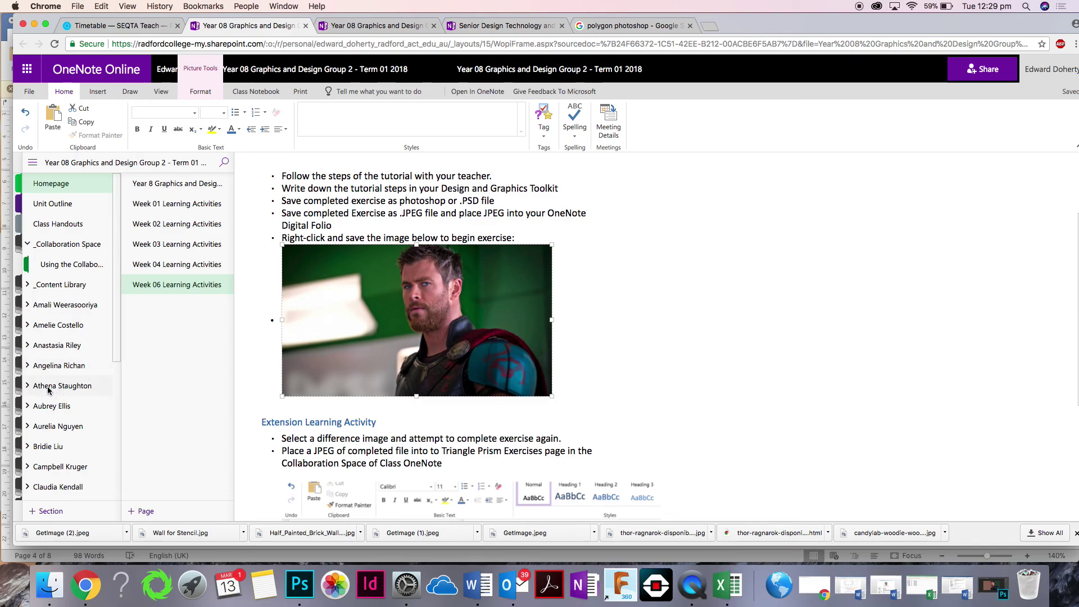
{"action": "scroll", "coordinate": [718, 371], "scroll_direction": "down", "scroll_amount": 3}
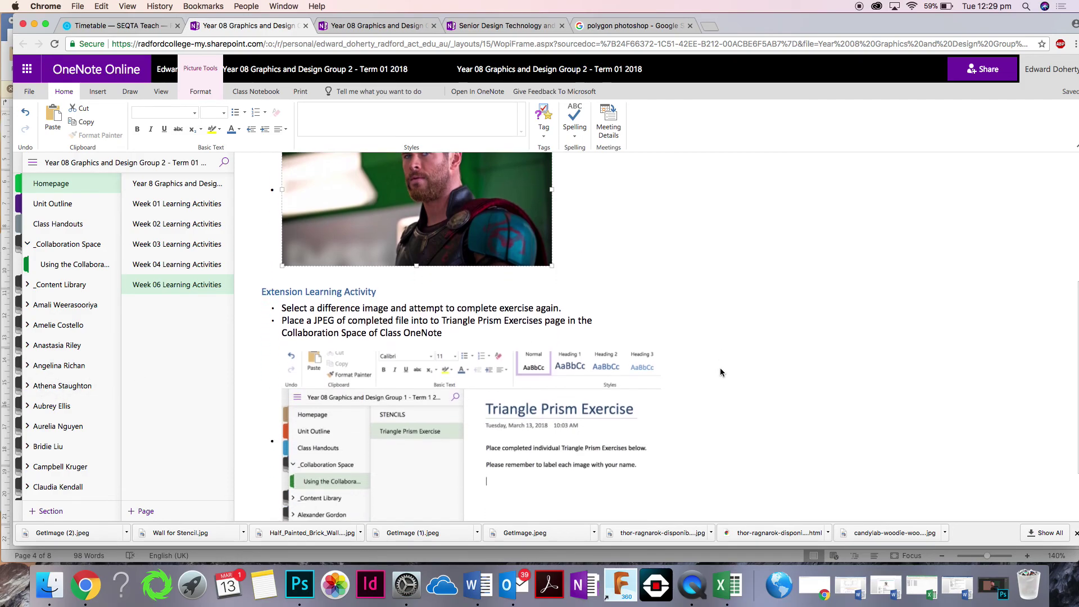
{"action": "scroll", "coordinate": [819, 322], "scroll_direction": "up", "scroll_amount": 3}
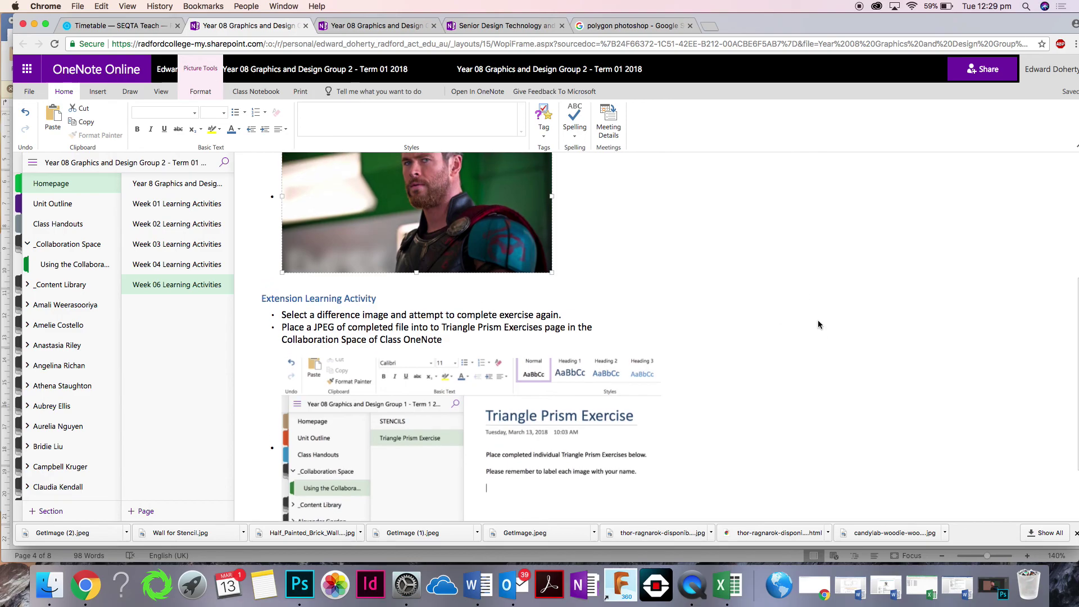
{"action": "left_click", "coordinate": [76, 246]}
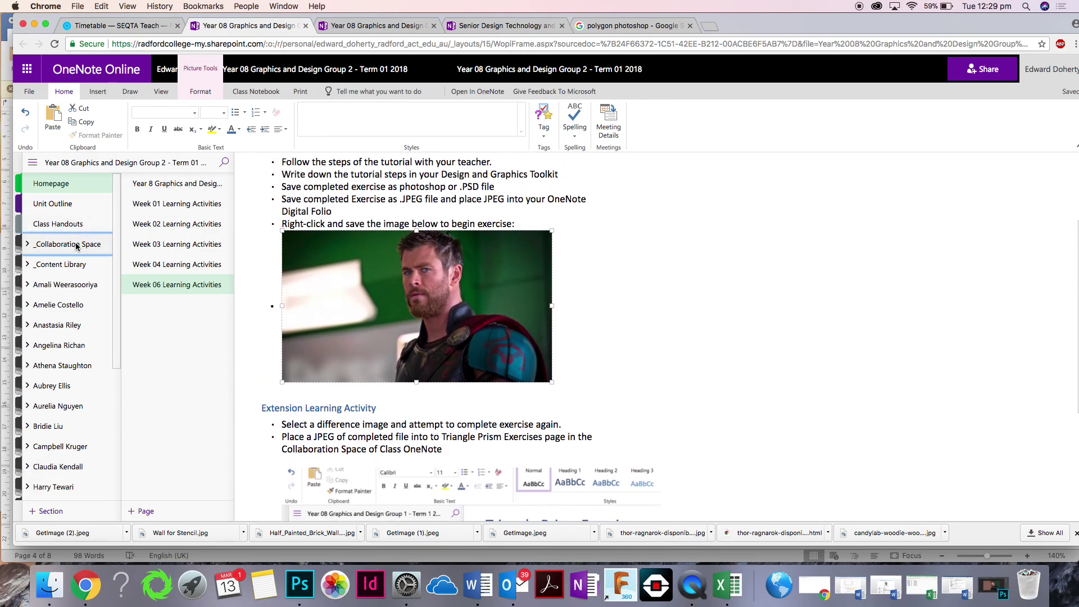
{"action": "left_click", "coordinate": [76, 264]}
{"action": "left_click", "coordinate": [76, 248]}
{"action": "left_click", "coordinate": [58, 265]}
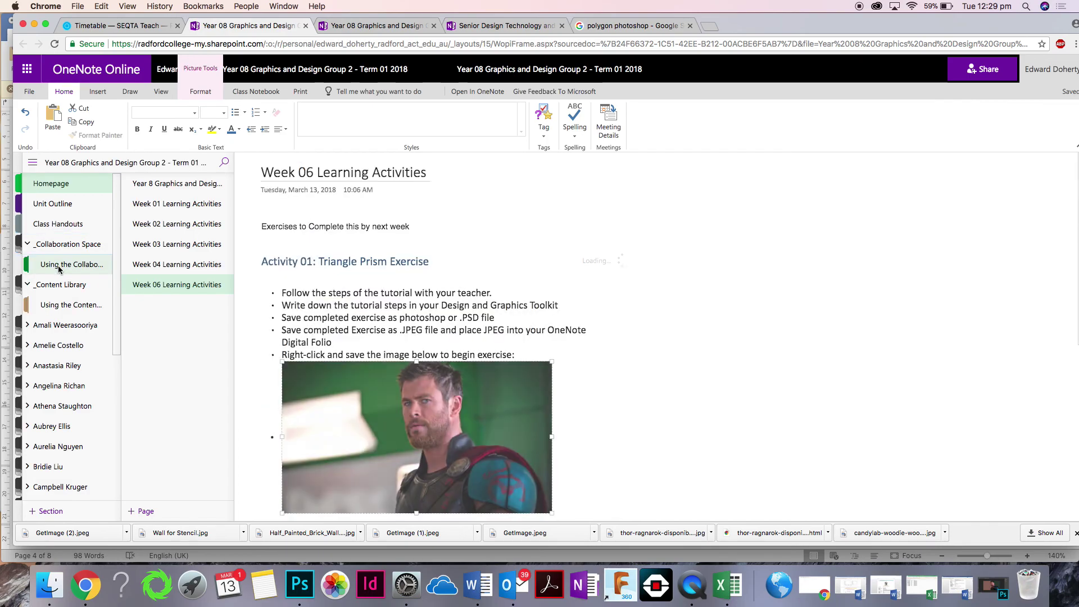
{"action": "left_click", "coordinate": [179, 201]}
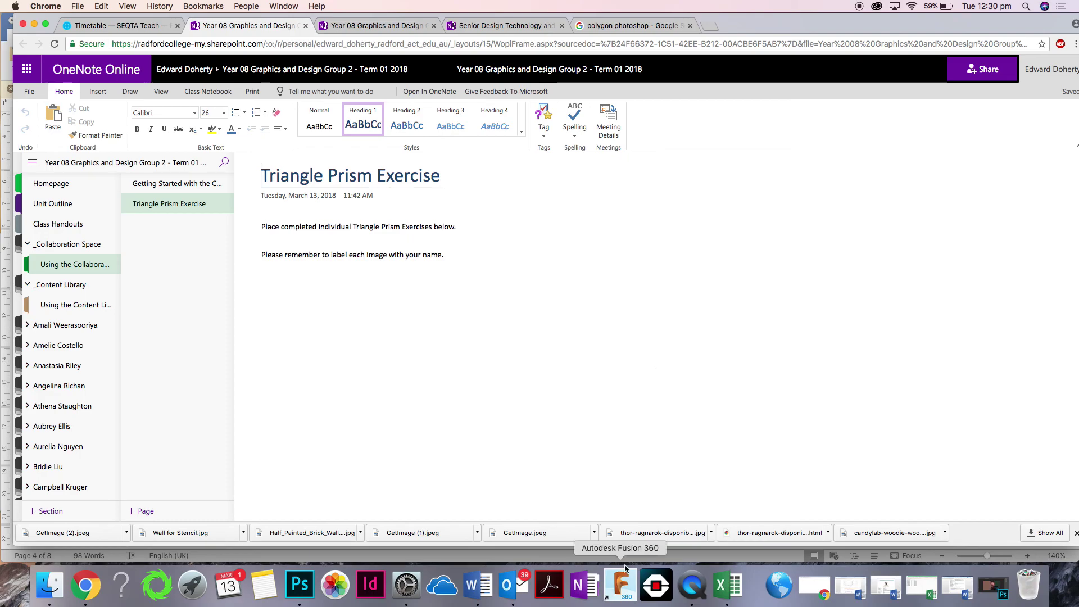
Bring QuickTime Player forward and quit it to save the screen recording.
{"action": "left_click", "coordinate": [696, 583]}
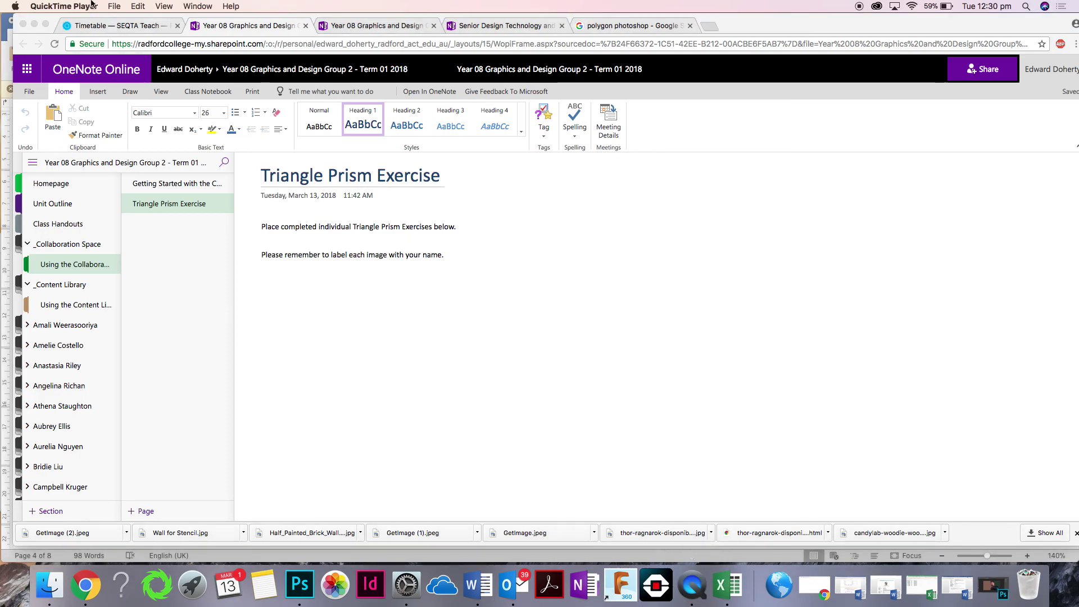
{"action": "left_click", "coordinate": [62, 6]}
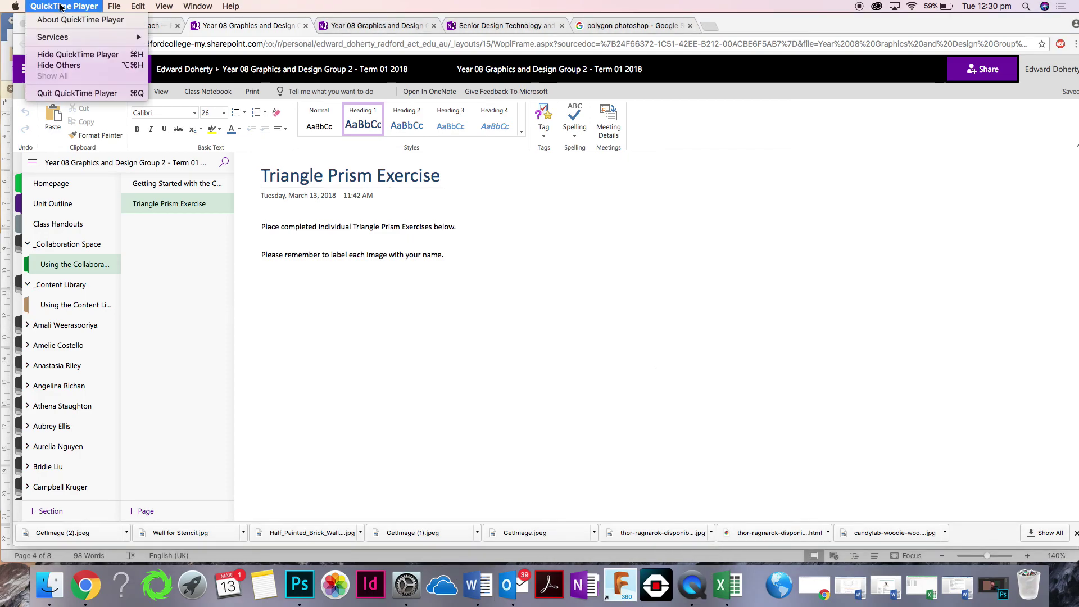
{"action": "left_click", "coordinate": [65, 90]}
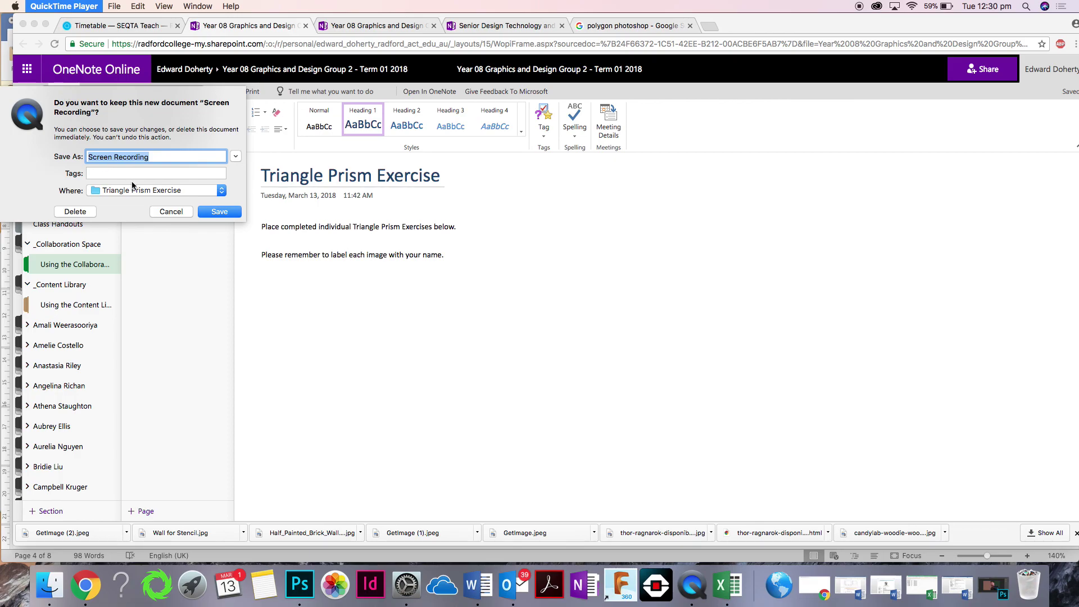
Name the recording 'Yr 8_2_Triangle Prism Photoshop Tutorial'.
{"action": "type", "text": "UY"}
{"action": "key", "text": "BackSpace"}
{"action": "key", "text": "BackSpace"}
{"action": "key", "text": "BackSpace"}
{"action": "type", "text": "Yr 8"}
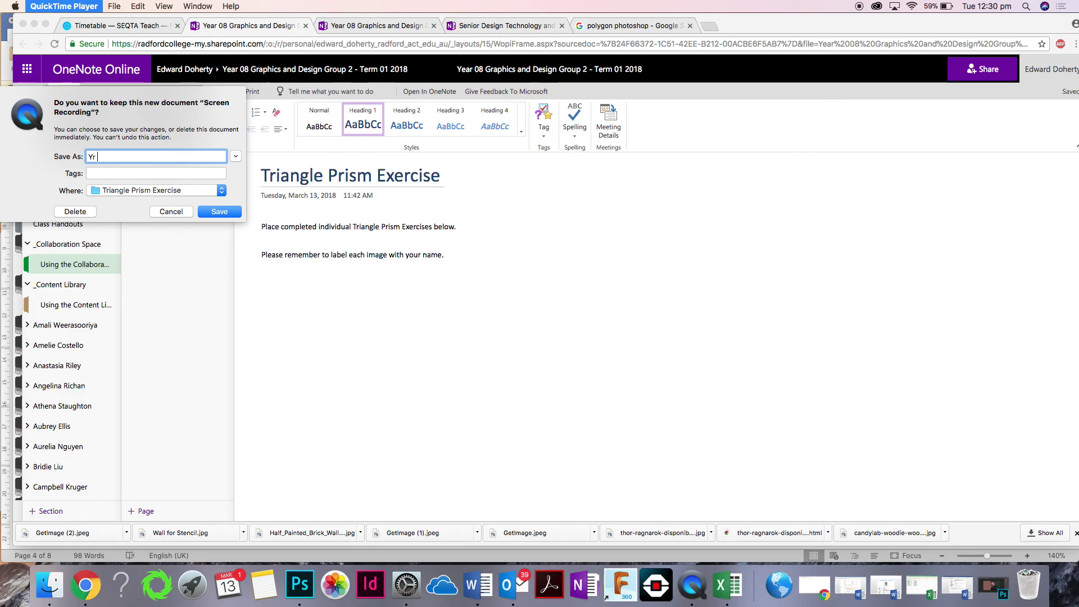
{"action": "key", "text": "BackSpace"}
{"action": "type", "text": "8"}
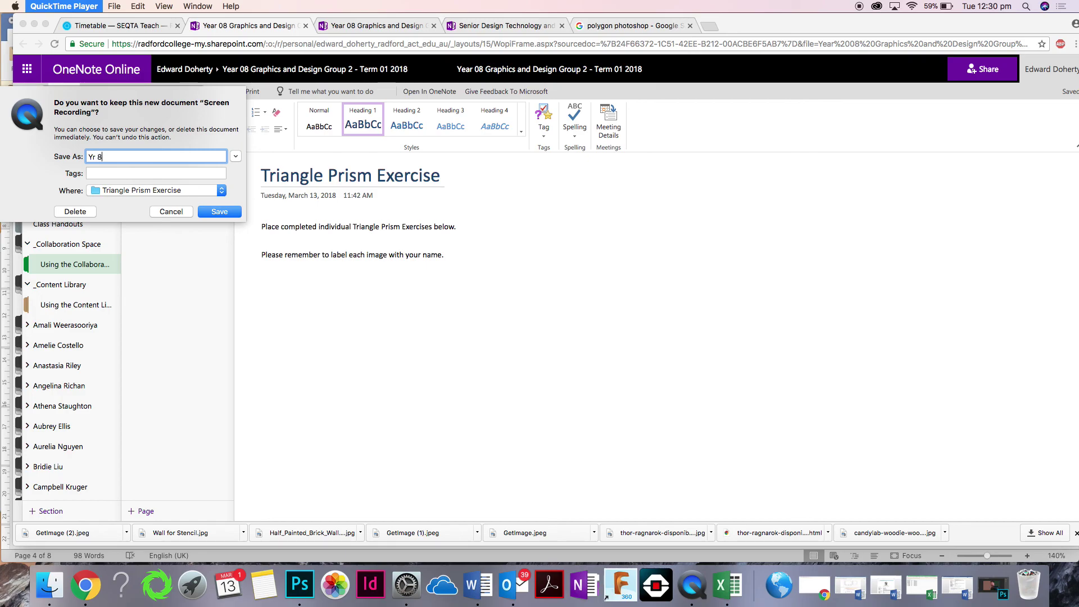
{"action": "type", "text": "_2_Triangle PRism"}
{"action": "key", "text": "BackSpace"}
{"action": "key", "text": "BackSpace"}
{"action": "key", "text": "BackSpace"}
{"action": "key", "text": "BackSpace"}
{"action": "key", "text": "BackSpace"}
{"action": "type", "text": "rism Photos"}
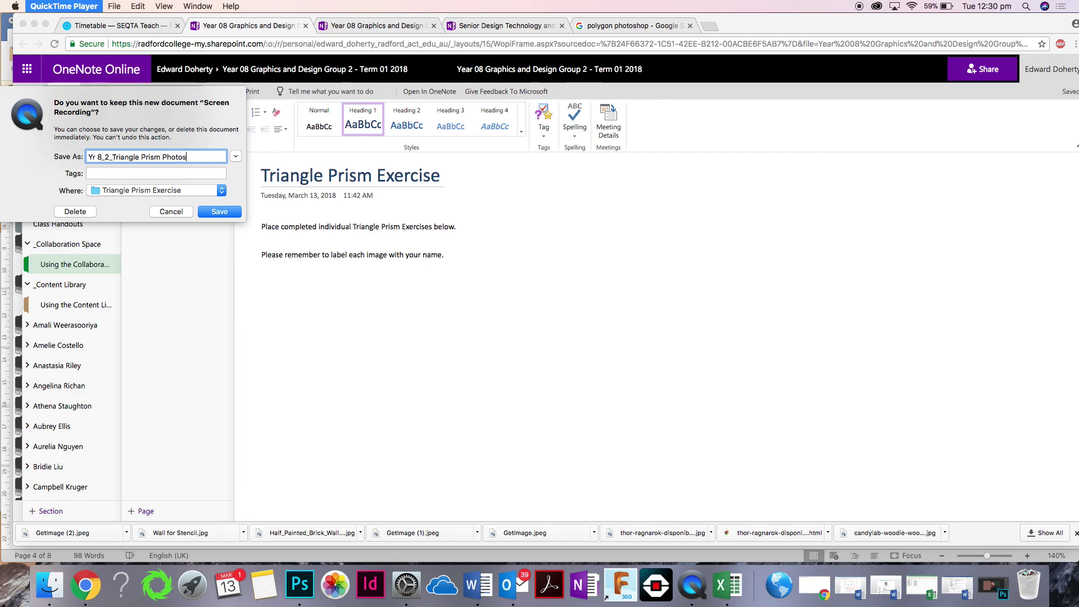
{"action": "type", "text": "hop Tutorial"}
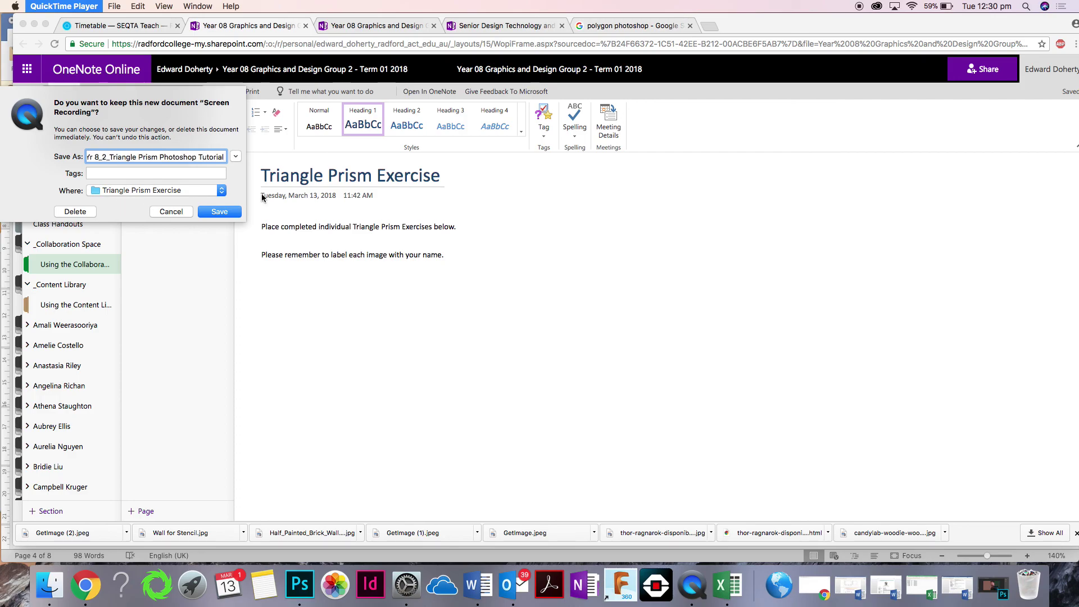